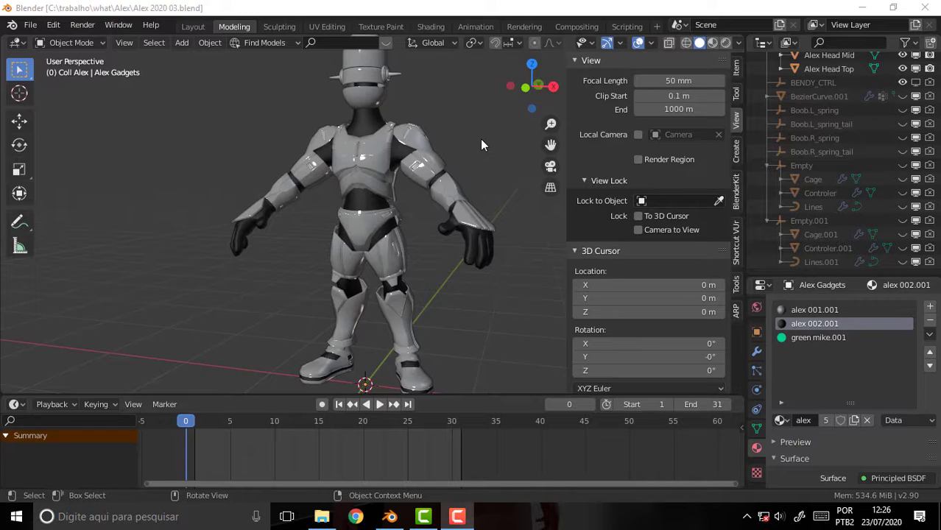
- Orbit and zoom around the armored character to inspect its back, arm and torso
scroll(480, 137, "up", 4)
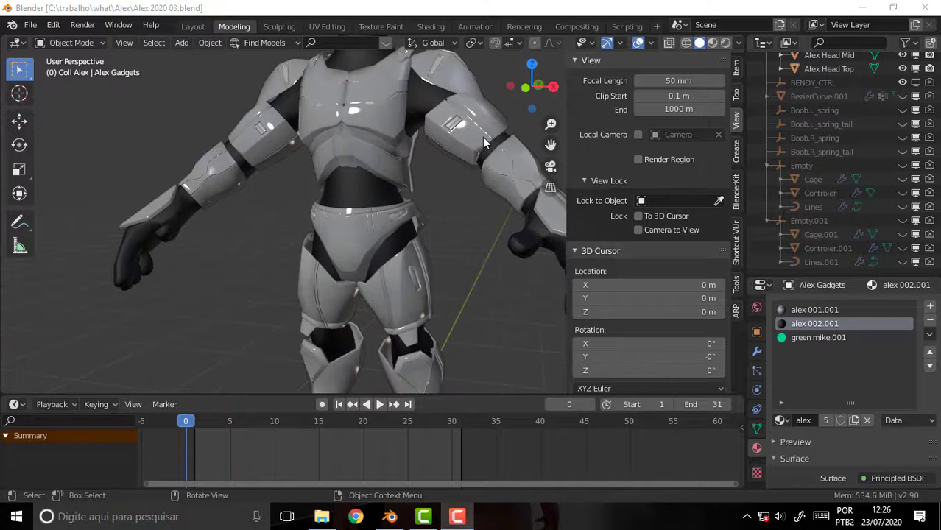
left_click_drag(551, 145, 515, 166)
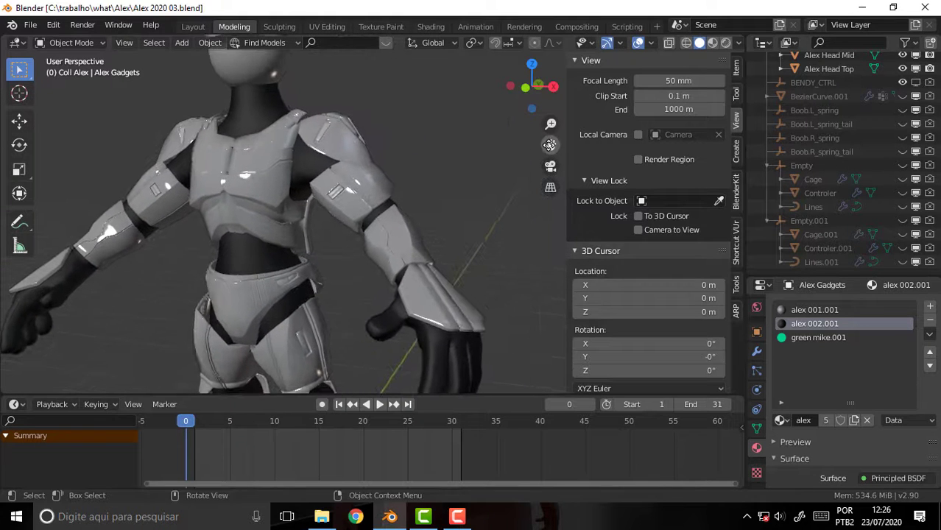
mouse_move(479, 159)
middle_mouse_down()
mouse_move(215, 175)
mouse_move(484, 175)
middle_mouse_up()
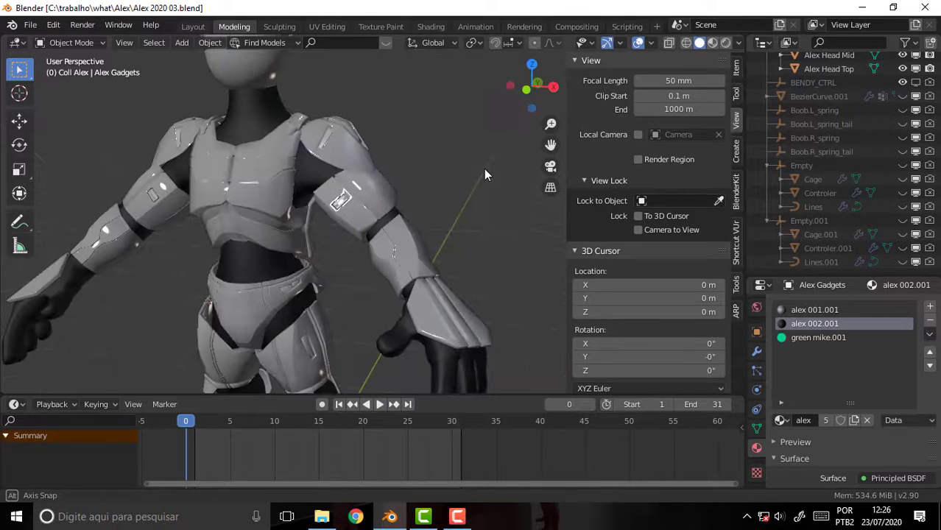
scroll(483, 174, "up", 2)
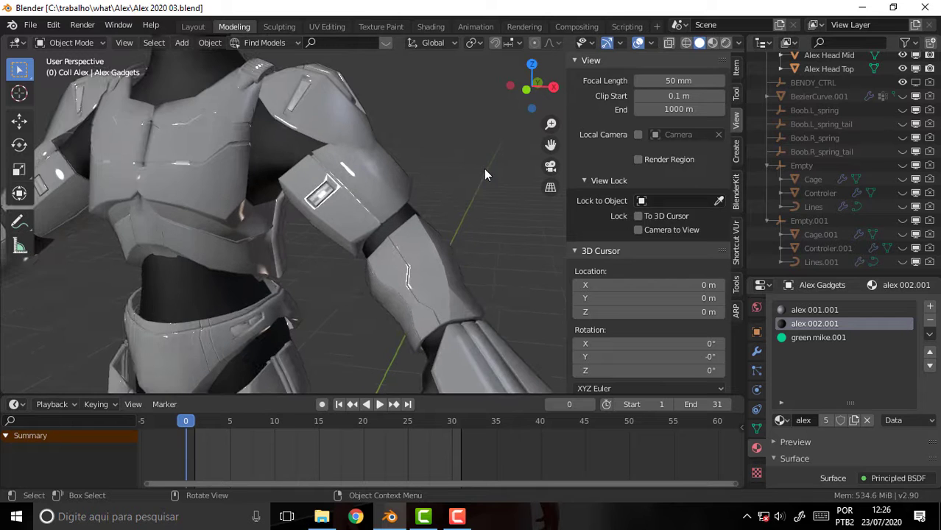
mouse_move(550, 145)
left_mouse_down()
mouse_move(558, 119)
mouse_move(471, 180)
left_mouse_up()
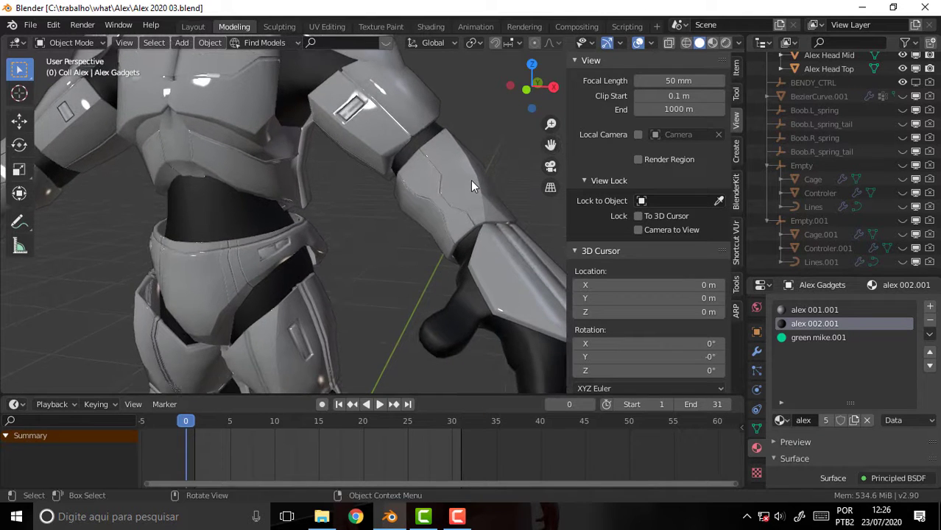
mouse_move(470, 181)
middle_mouse_down()
mouse_move(495, 176)
mouse_move(486, 180)
middle_mouse_up()
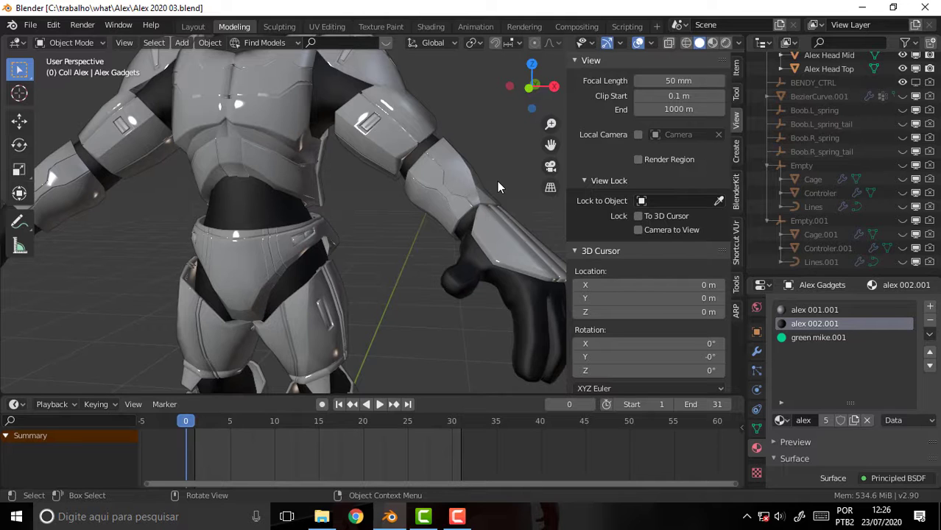
middle_click_drag(457, 170, 441, 159)
scroll(441, 159, "down", 3)
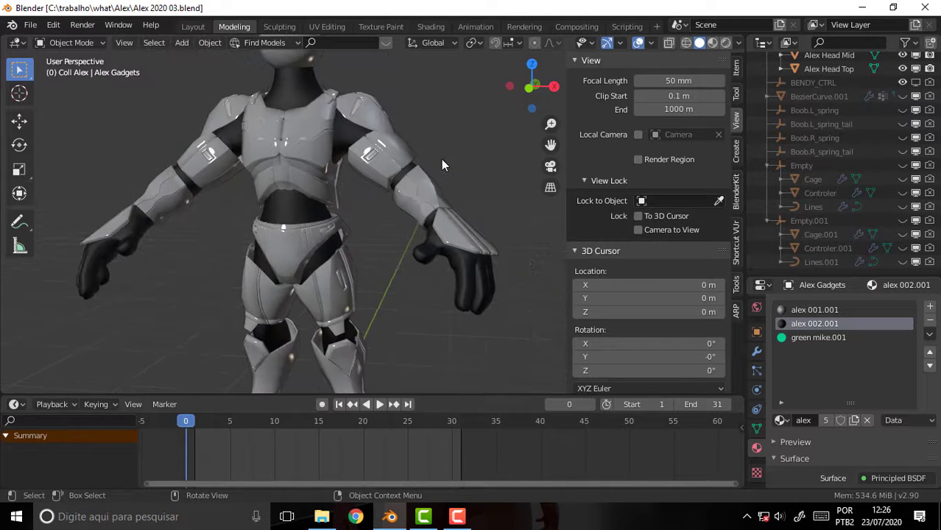
scroll(441, 159, "up", 3)
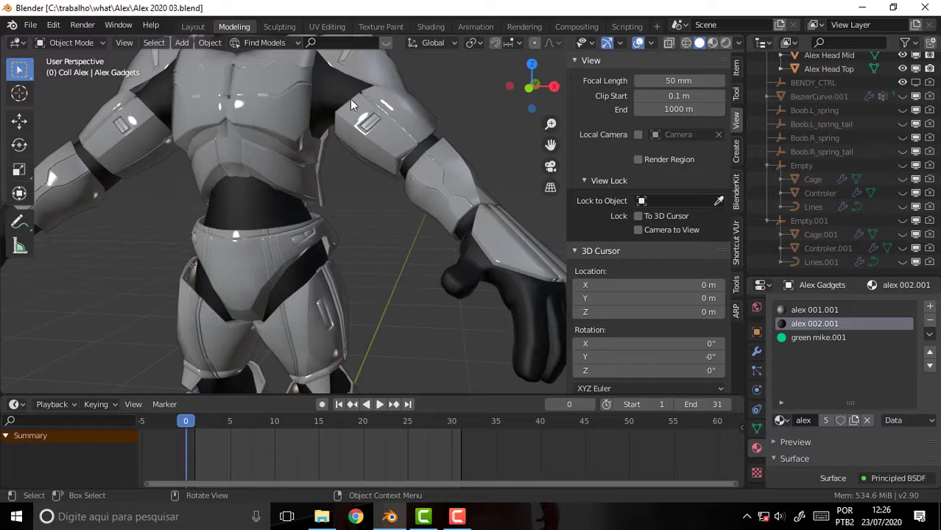
scroll(419, 117, "down", 2)
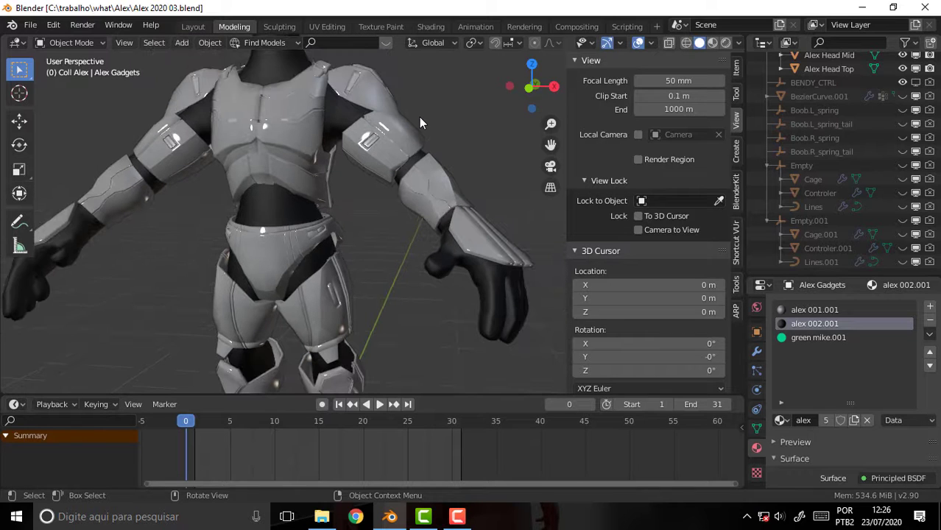
- Select the armor mesh, switch to Edit Mode, and zoom in on the shoulder and arm
left_click(281, 125)
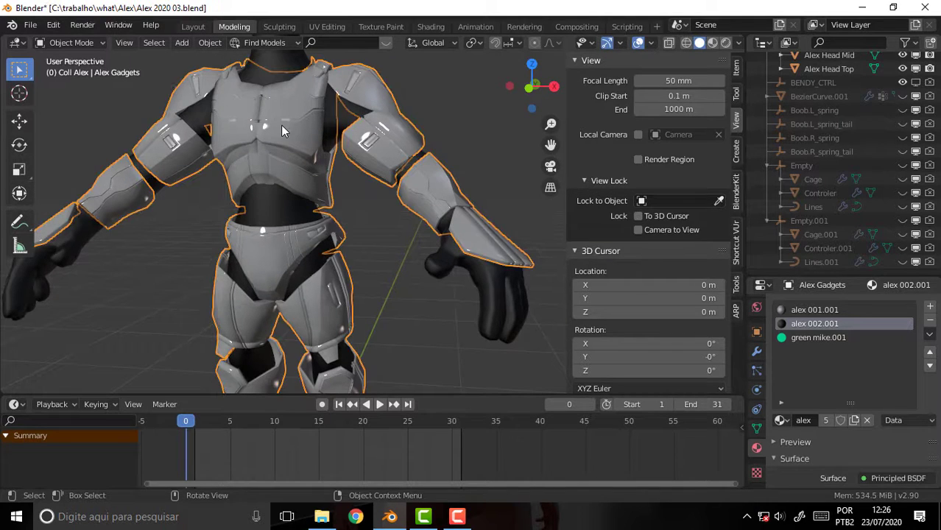
left_click(87, 44)
left_click(83, 78)
scroll(452, 111, "up", 2)
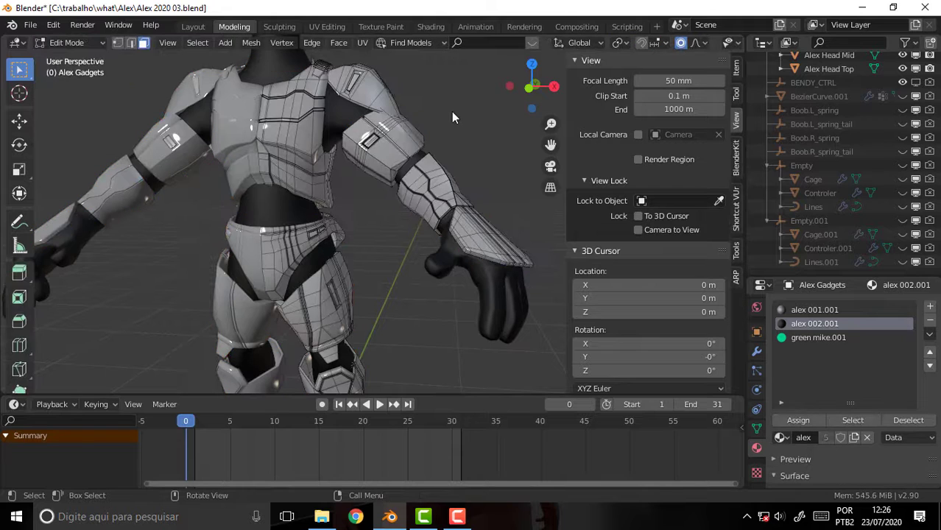
scroll(437, 106, "up", 2)
scroll(441, 110, "up", 1)
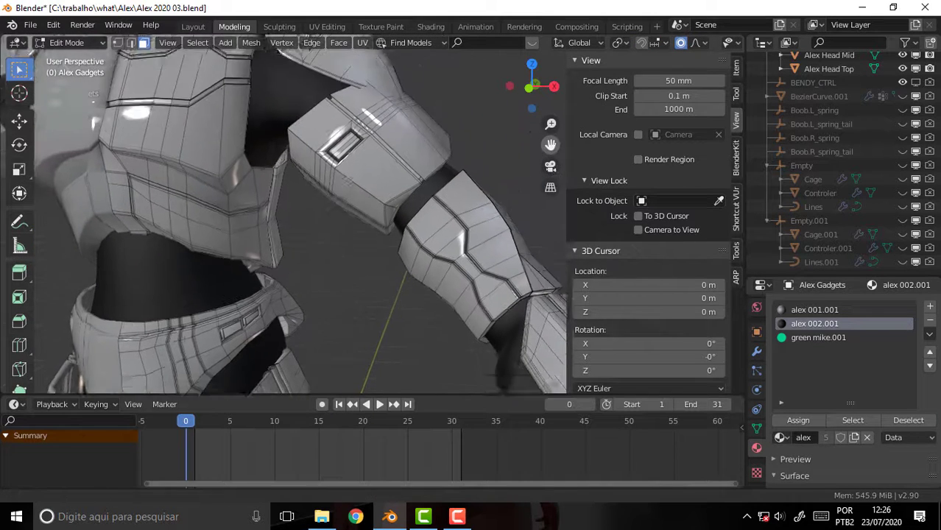
scroll(449, 121, "up", 1)
scroll(452, 127, "up", 1)
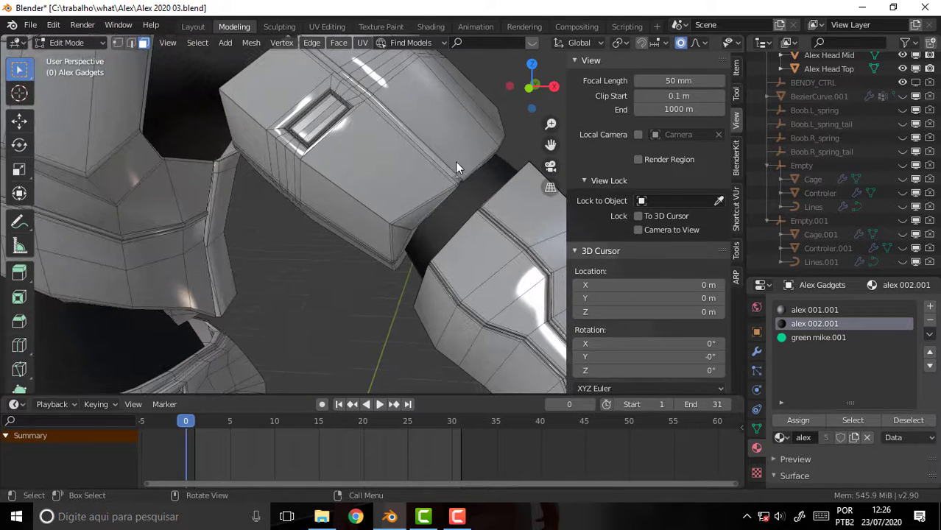
scroll(376, 110, "down", 1)
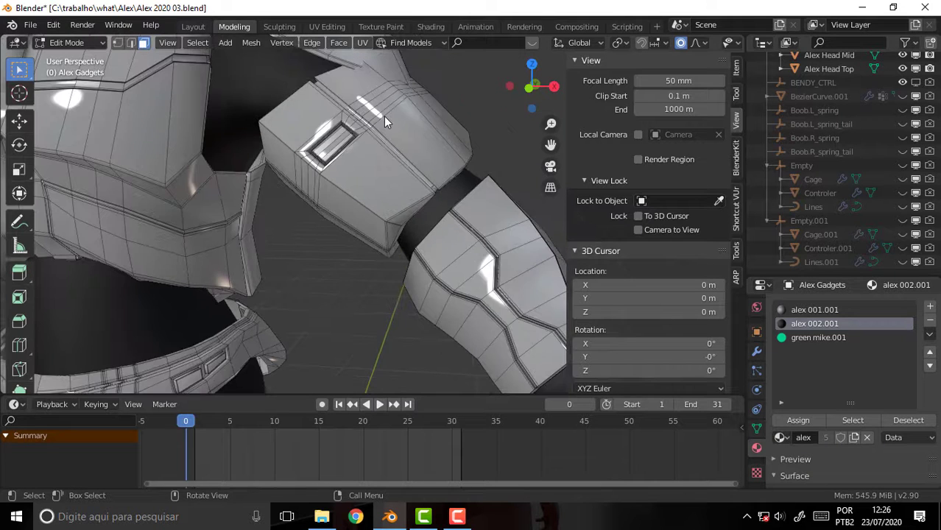
mouse_move(384, 116)
middle_mouse_down()
mouse_move(422, 148)
mouse_move(404, 158)
middle_mouse_up()
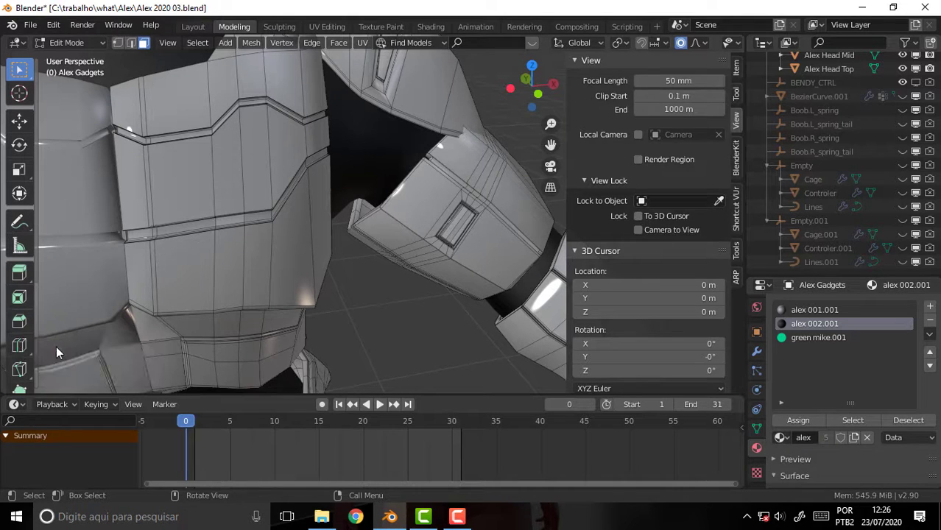
- Cut a horizontal edge loop across the chest plate with the Loop Cut tool
left_click(22, 354)
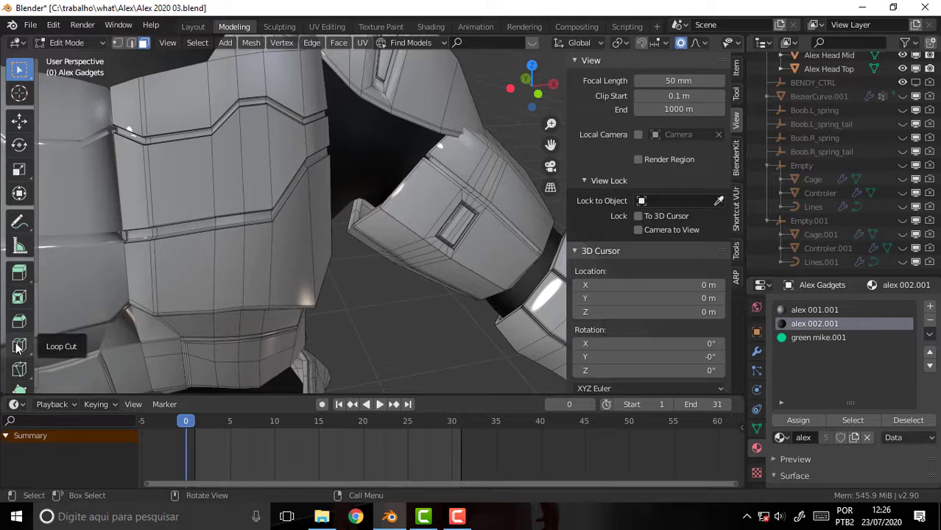
left_click(188, 173)
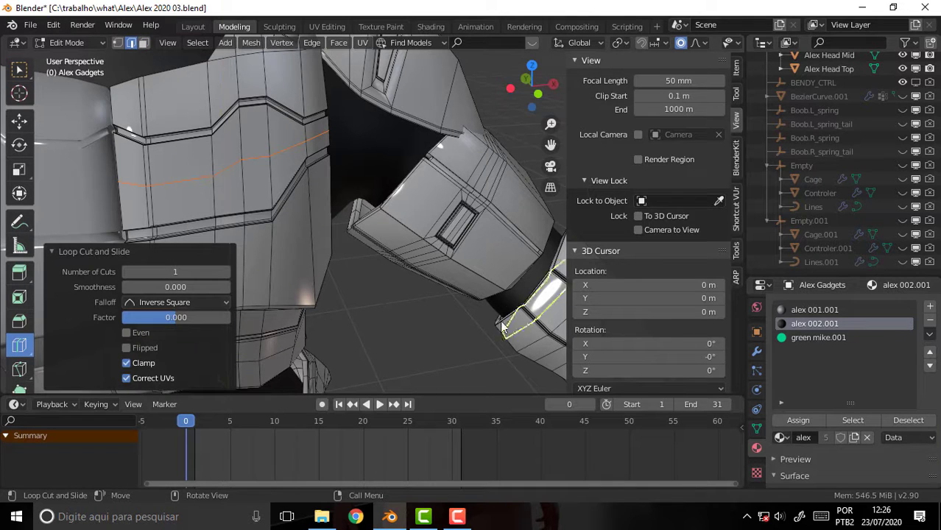
left_click(13, 72)
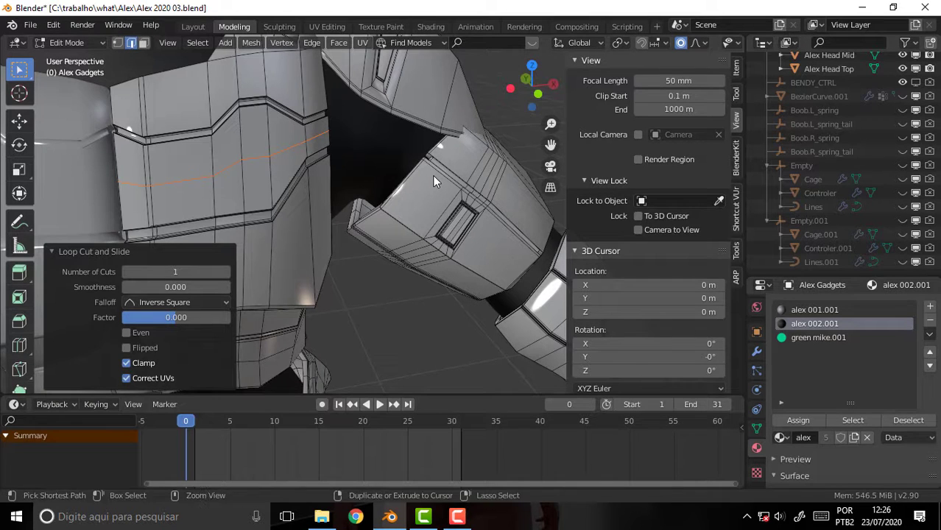
- Bevel the new loop to a 0.011 m width with 3 segments, then deselect all
key("ctrl+b")
key("0")
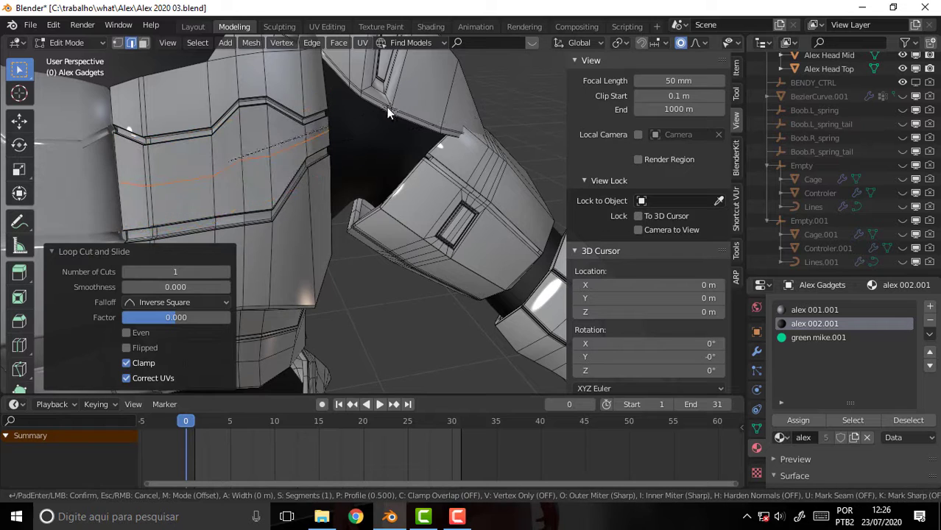
key("BackSpace")
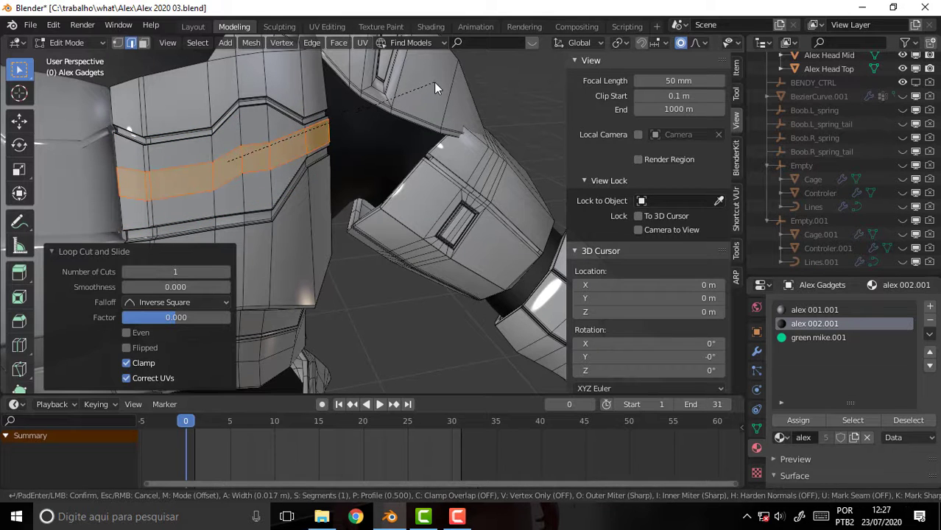
type("0.011")
key("Return")
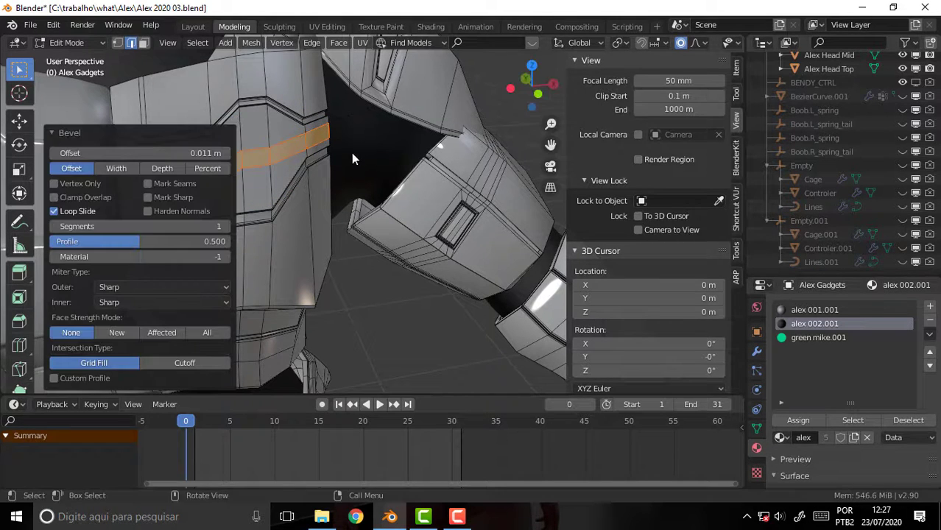
left_click(219, 226)
type("3")
key("Return")
left_click(413, 309)
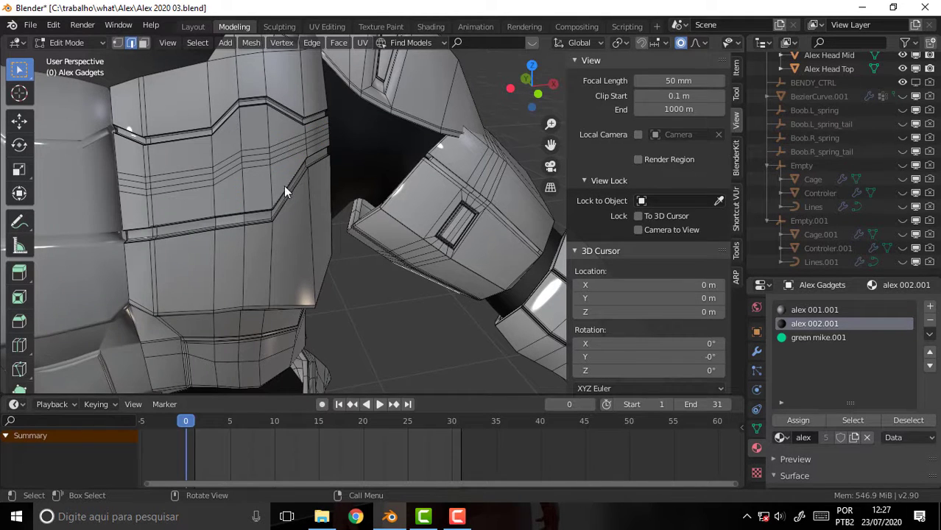
- In face select mode, select the two face strips of the chest bevel band
left_click(258, 156)
left_click(145, 43)
left_click(259, 153, "shift")
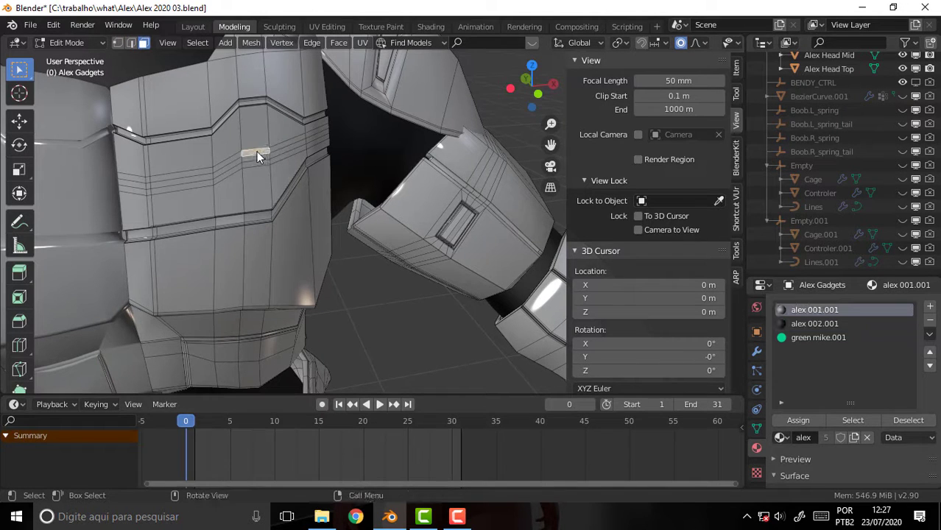
left_click(268, 150, "alt+shift")
left_click(270, 166, "alt+shift")
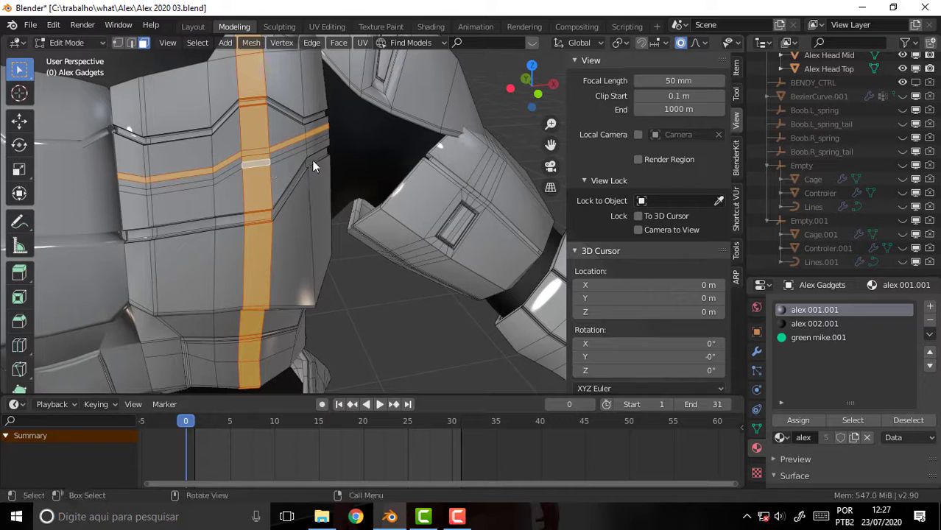
left_click(268, 166)
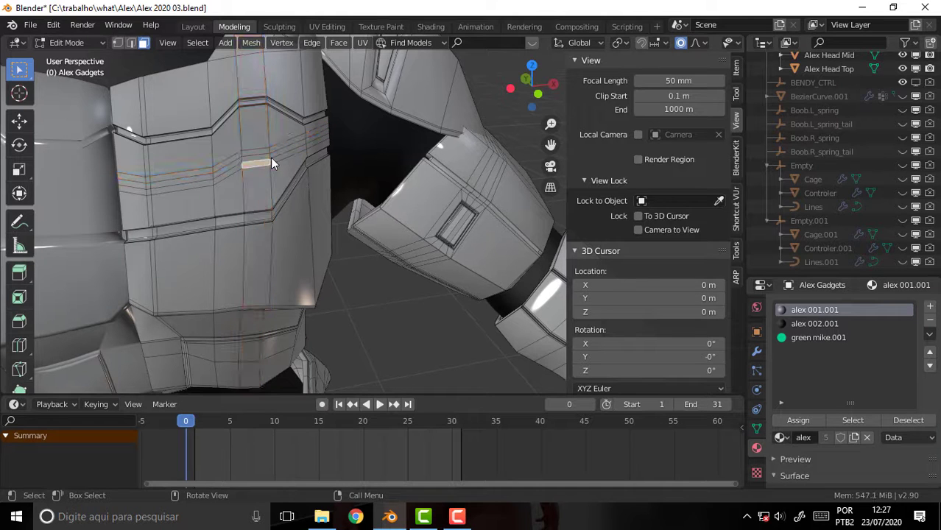
left_click(268, 160, "alt+shift")
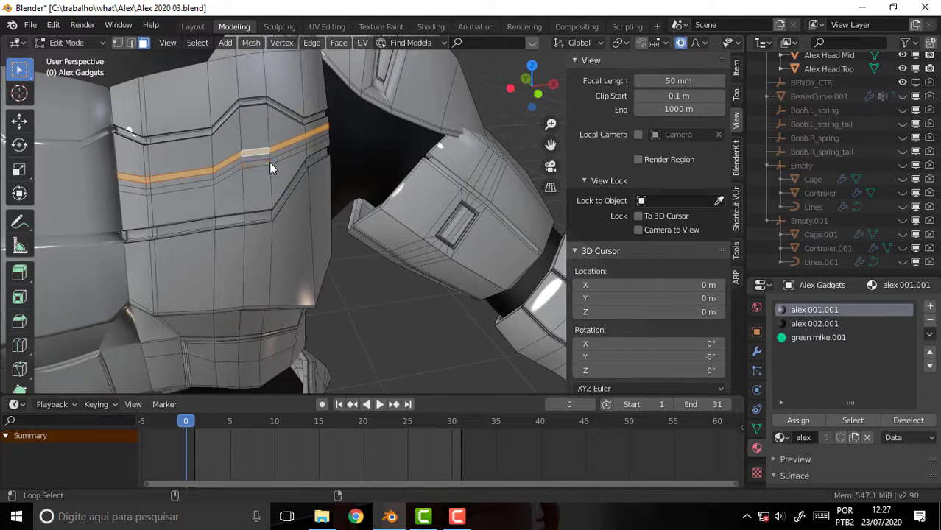
left_click(269, 162, "alt+shift")
- Extrude both strips inward about 0.021 m along their normals, then deselect everything in edge mode
key("e")
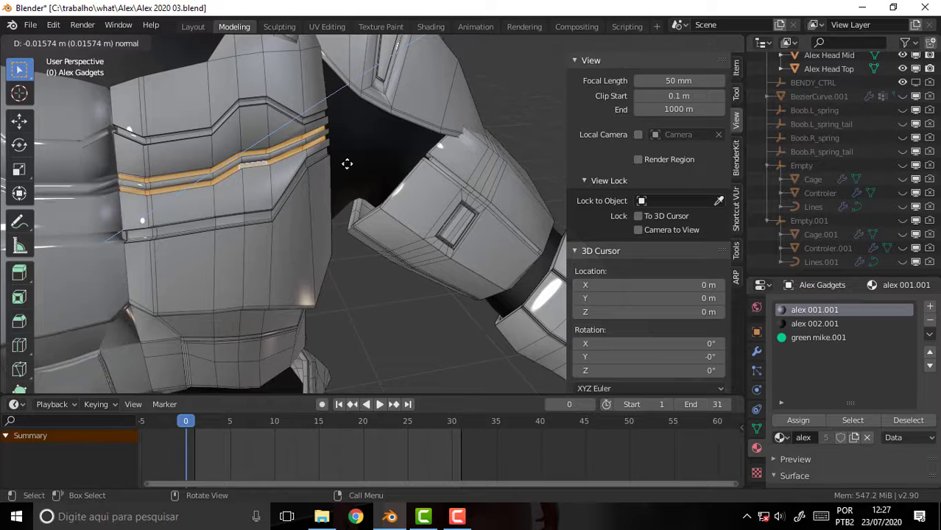
left_click(346, 161)
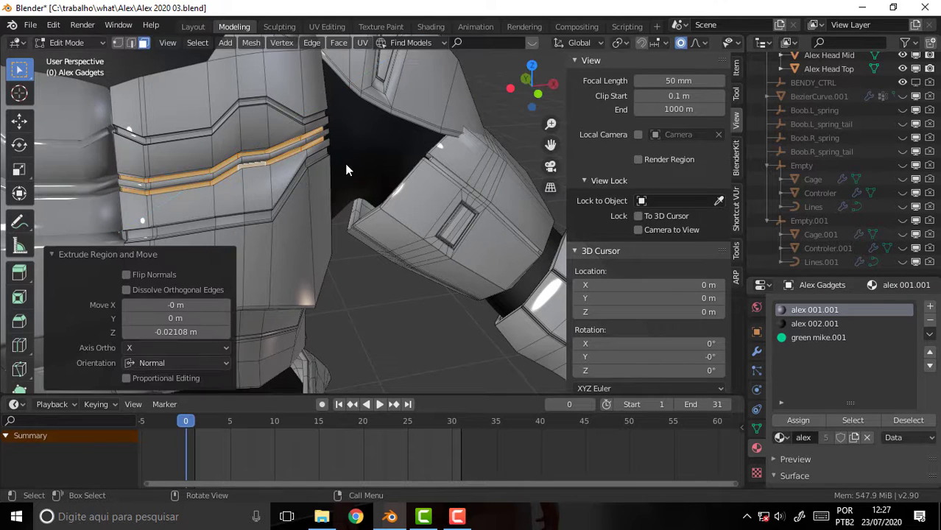
scroll(348, 159, "up", 4)
scroll(350, 159, "down", 2)
mouse_move(349, 159)
middle_mouse_down()
mouse_move(390, 158)
mouse_move(379, 157)
middle_mouse_up()
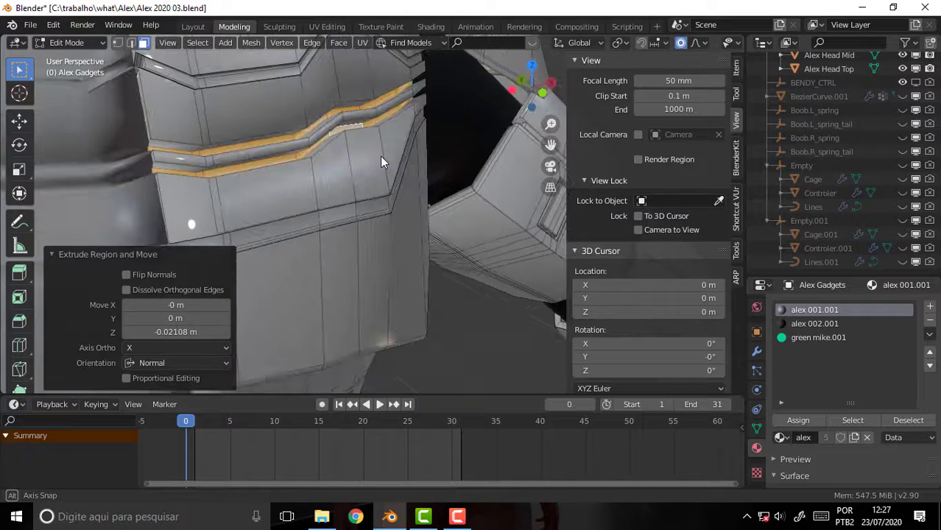
left_click(131, 42)
key("alt+a")
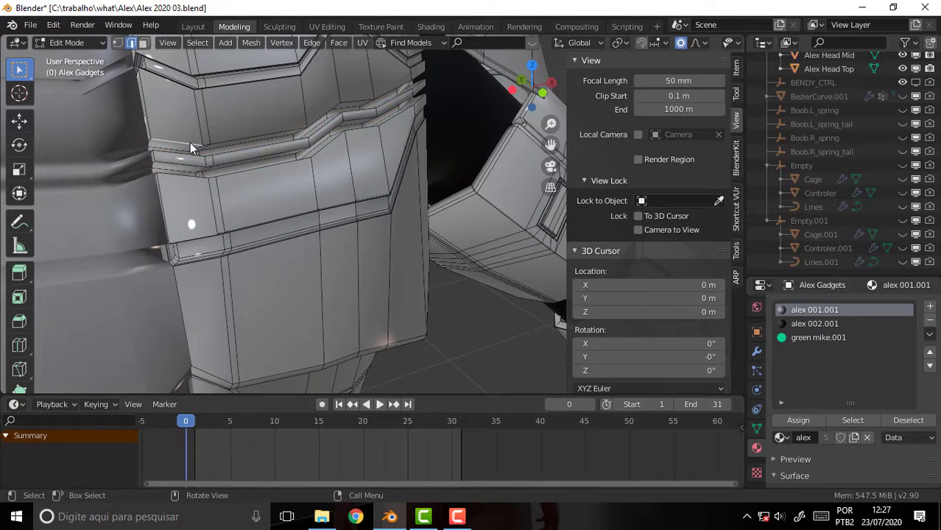
- Select the stacked upper ridge edge loops and the lower band edge loop on the chest armor
left_click(190, 145, "alt")
left_click(217, 150, "alt")
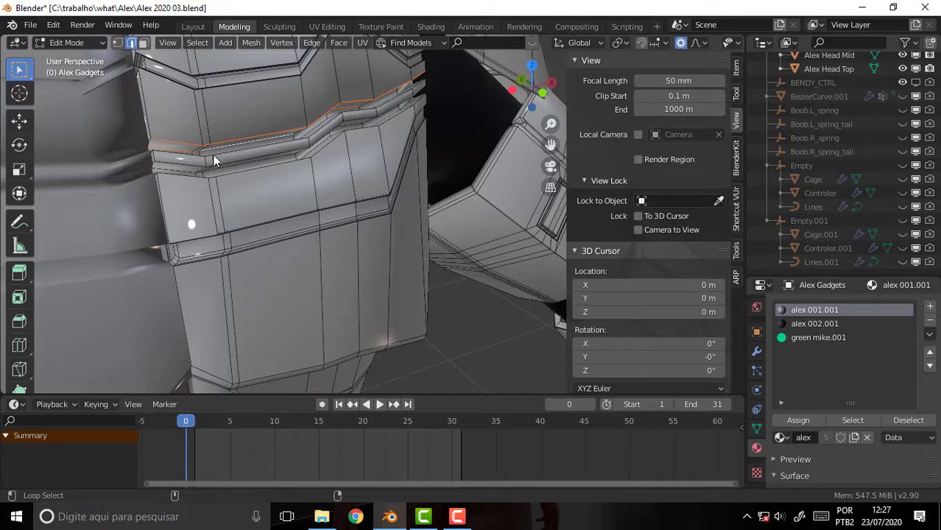
left_click(217, 160, "alt+shift")
left_click(227, 165, "alt+shift")
left_click(226, 170, "alt+shift")
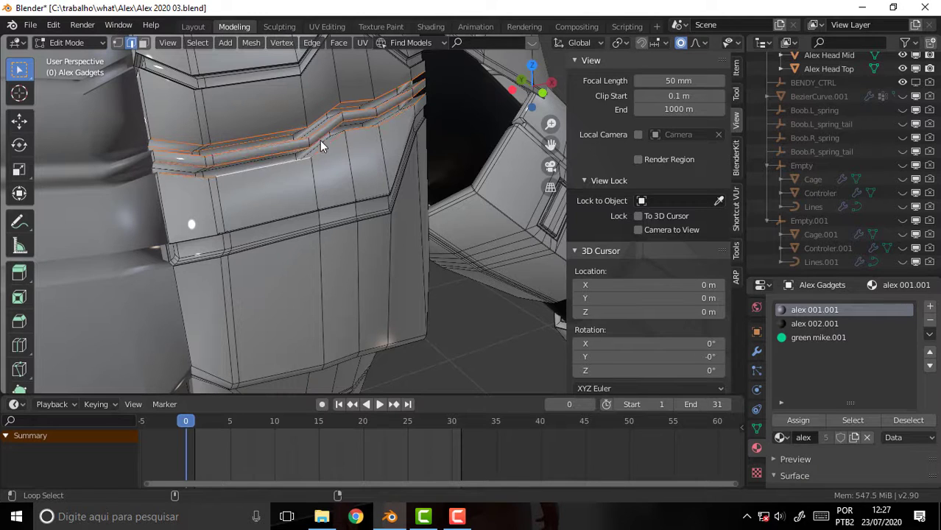
middle_click_drag(319, 140, 317, 152)
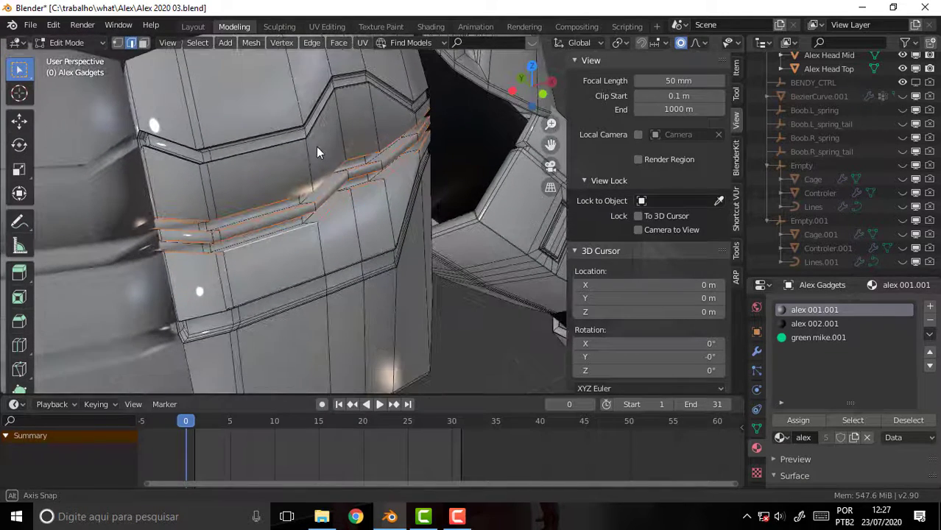
left_click(290, 232, "alt+shift")
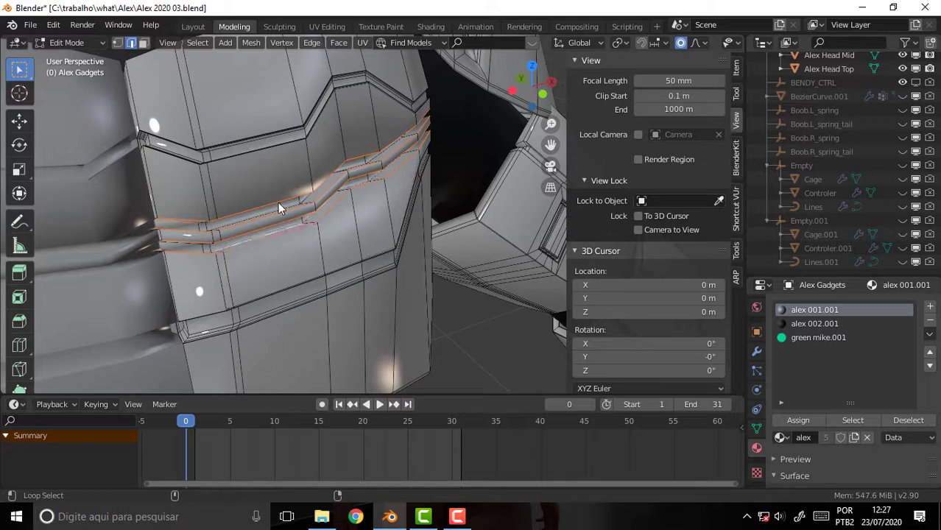
mouse_move(430, 136)
middle_mouse_down()
mouse_move(407, 140)
mouse_move(395, 128)
middle_mouse_up()
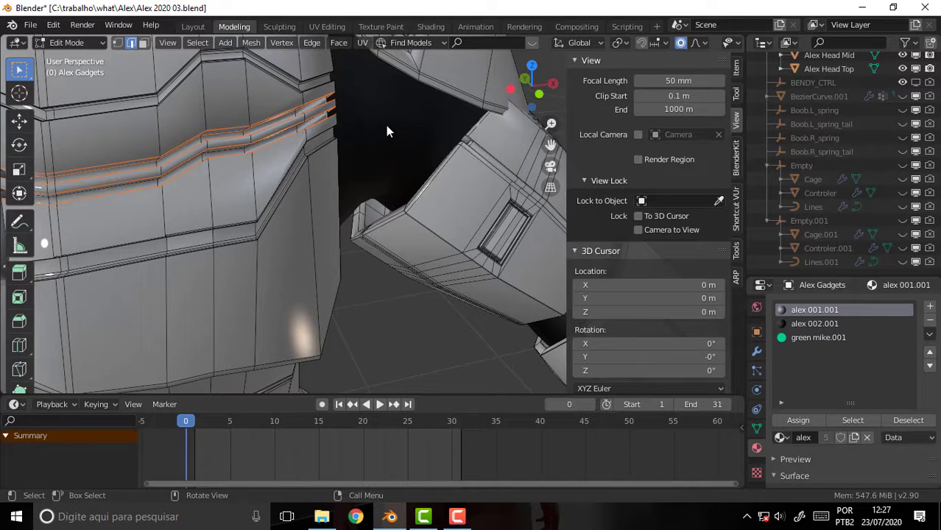
- Bevel the selected ridge loops into rounded three-segment bands
key("ctrl+b")
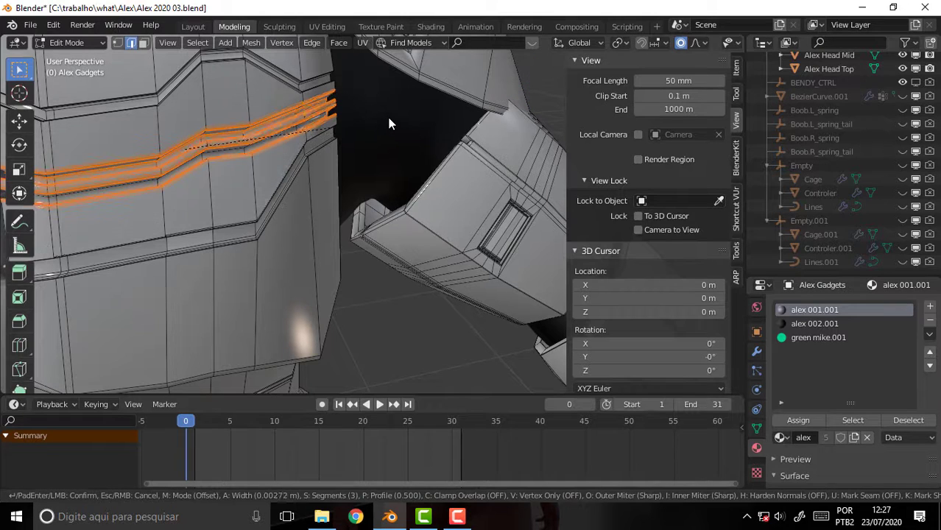
left_click(331, 159)
scroll(334, 162, "down", 5)
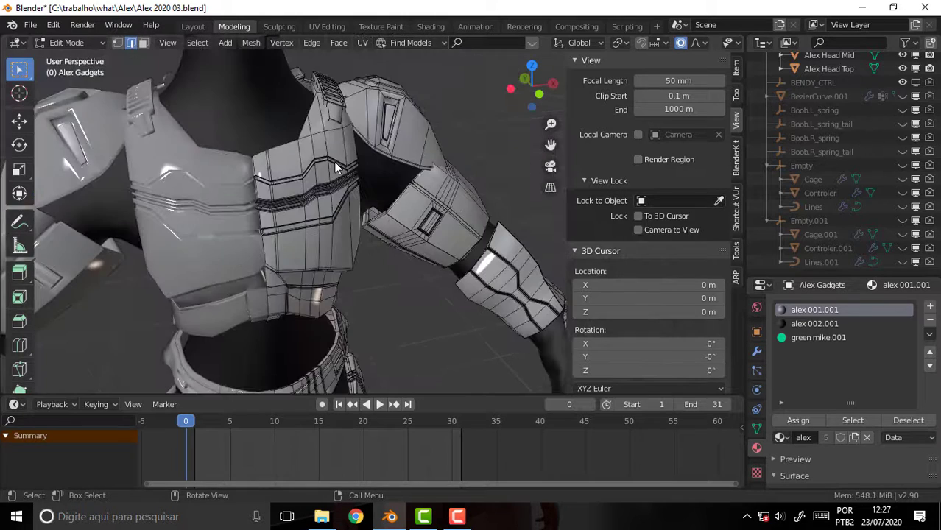
mouse_move(334, 161)
middle_mouse_down()
mouse_move(307, 157)
mouse_move(313, 140)
middle_mouse_up()
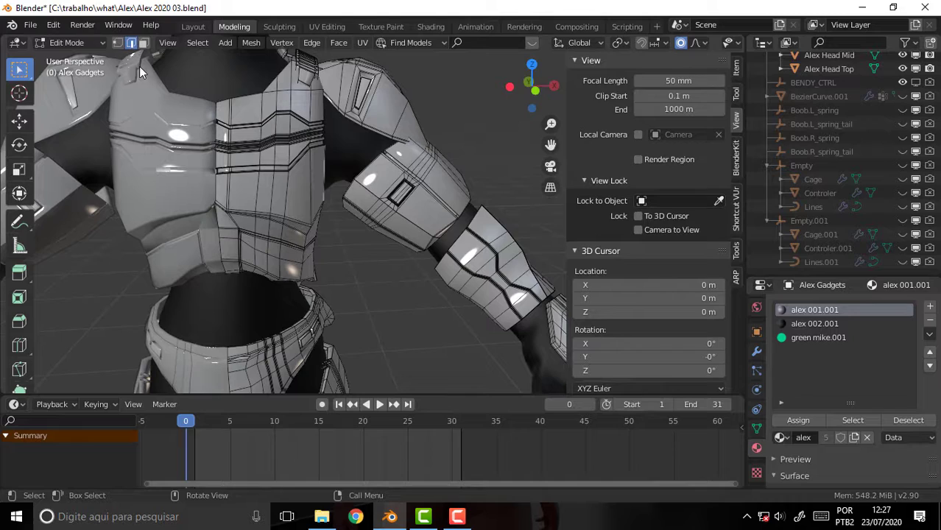
left_click(74, 42)
- Return to Object Mode and zoom in and out on the torso
left_click(87, 58)
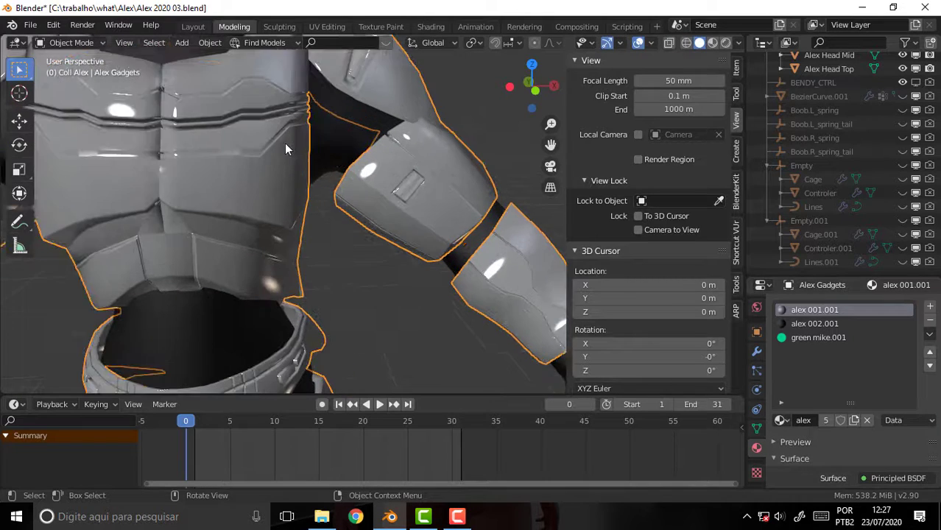
scroll(286, 147, "down", 4)
mouse_move(336, 137)
middle_mouse_down()
mouse_move(225, 124)
mouse_move(390, 136)
mouse_move(340, 140)
middle_mouse_up()
scroll(340, 140, "down", 1)
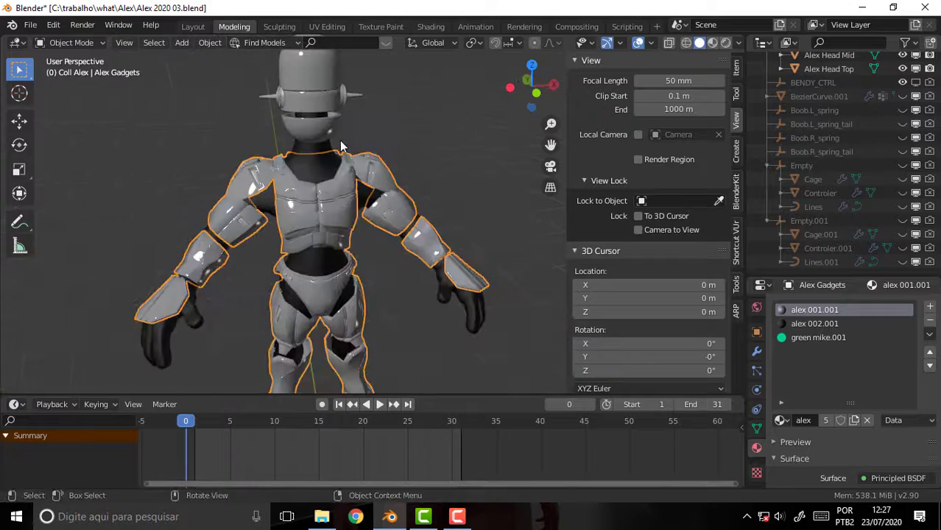
scroll(340, 140, "down", 2)
scroll(340, 140, "up", 5)
scroll(339, 140, "up", 3)
scroll(339, 140, "down", 1)
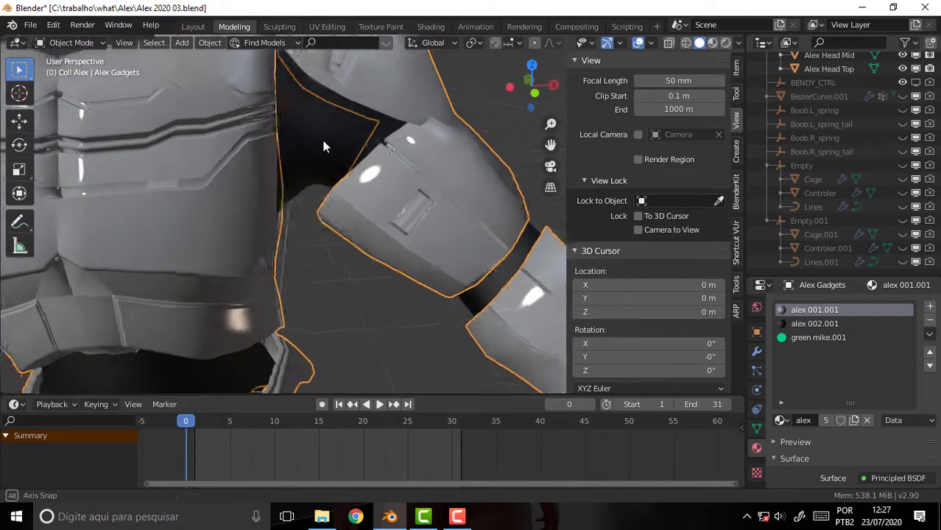
scroll(335, 141, "down", 1)
scroll(335, 140, "down", 1)
scroll(352, 136, "down", 2)
scroll(352, 136, "down", 3)
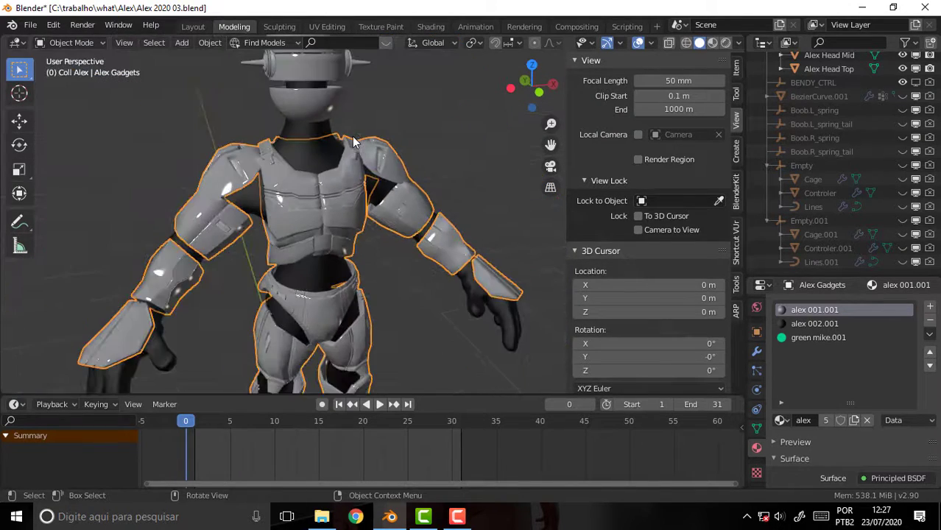
scroll(373, 142, "up", 2)
- Orbit and zoom around the character to inspect the grooved chest plate from new angles
middle_click_drag(373, 142, 372, 138)
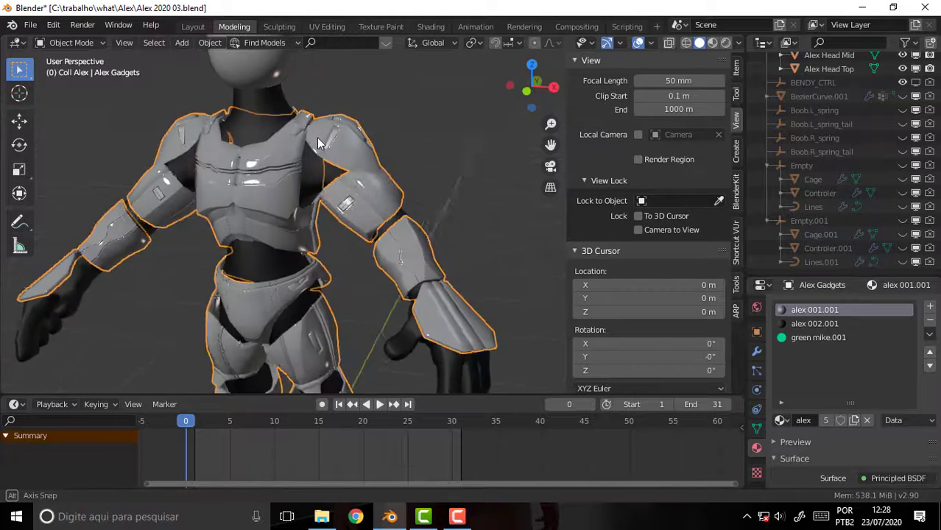
scroll(372, 137, "up", 1)
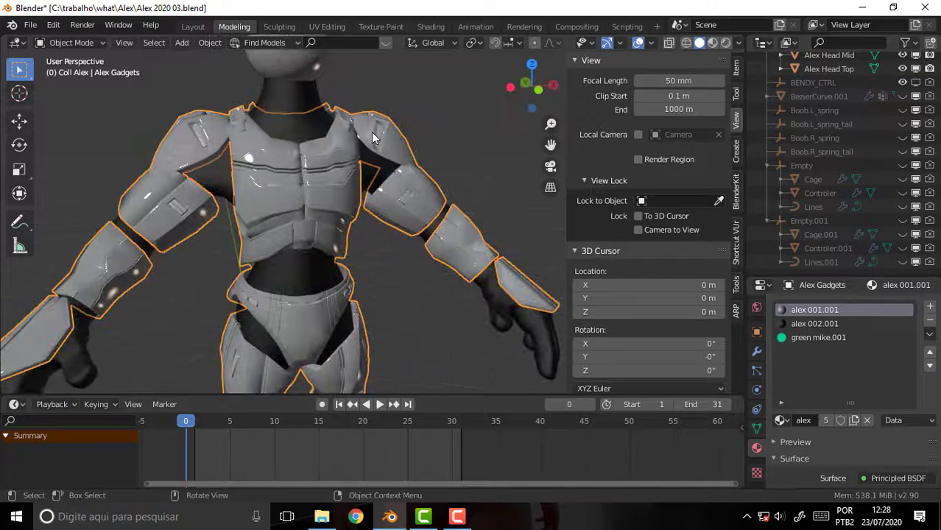
scroll(372, 138, "up", 1)
scroll(372, 138, "down", 1)
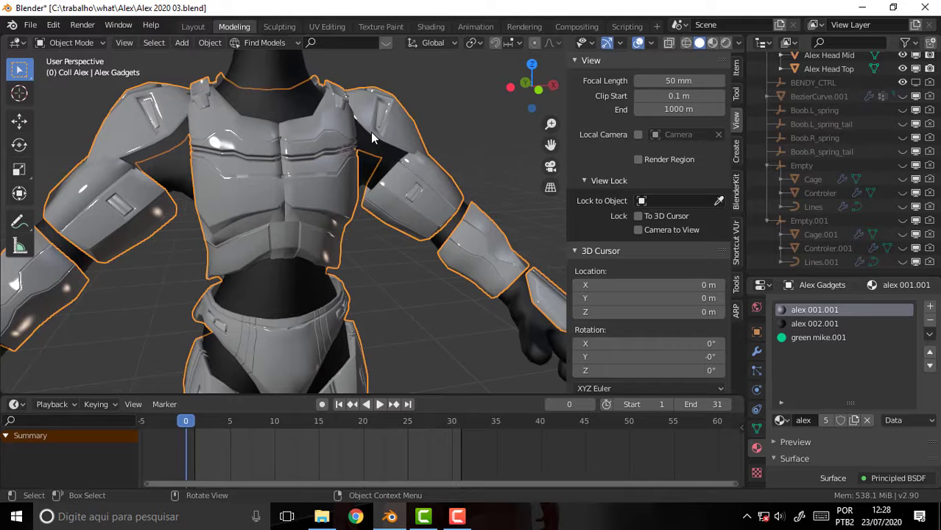
scroll(478, 112, "down", 3)
mouse_move(479, 112)
middle_mouse_down()
mouse_move(109, 129)
mouse_move(122, 122)
middle_mouse_up()
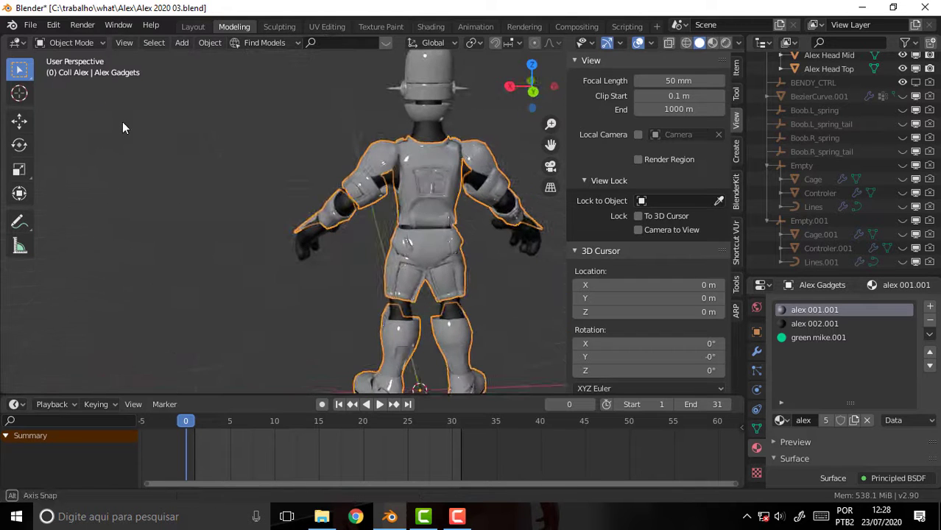
scroll(445, 175, "up", 4)
scroll(445, 176, "down", 2)
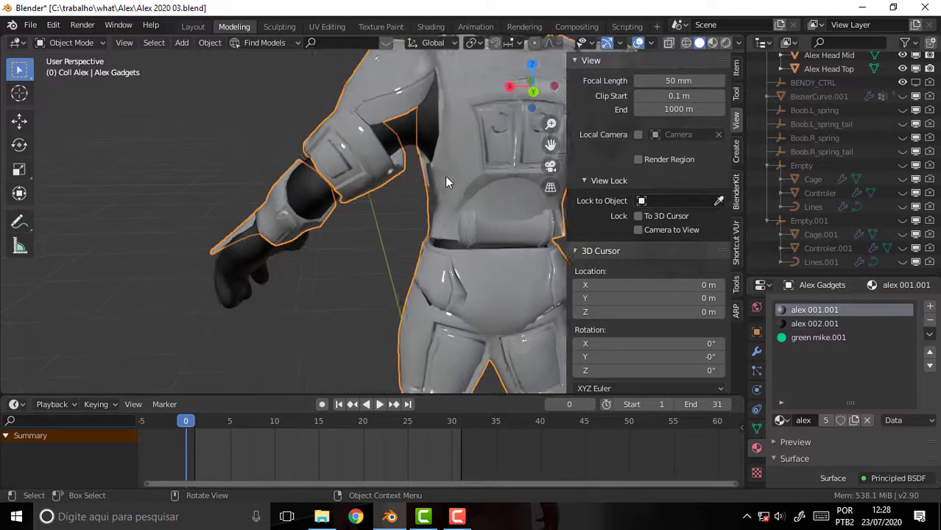
scroll(445, 176, "down", 1)
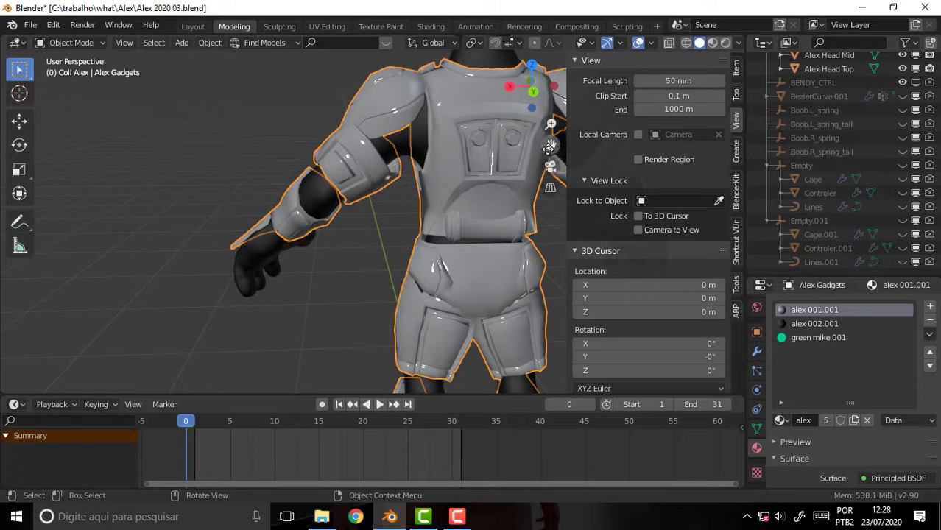
- Snap to the front view, then pan and orbit to frame the character near-front
left_click_drag(550, 144, 457, 190)
key("KP_1")
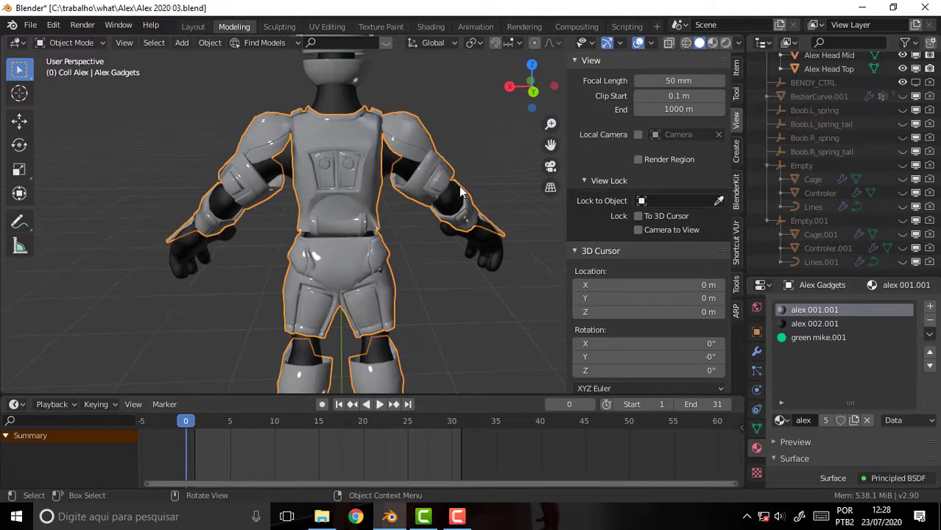
middle_click_drag(420, 203, 655, 192)
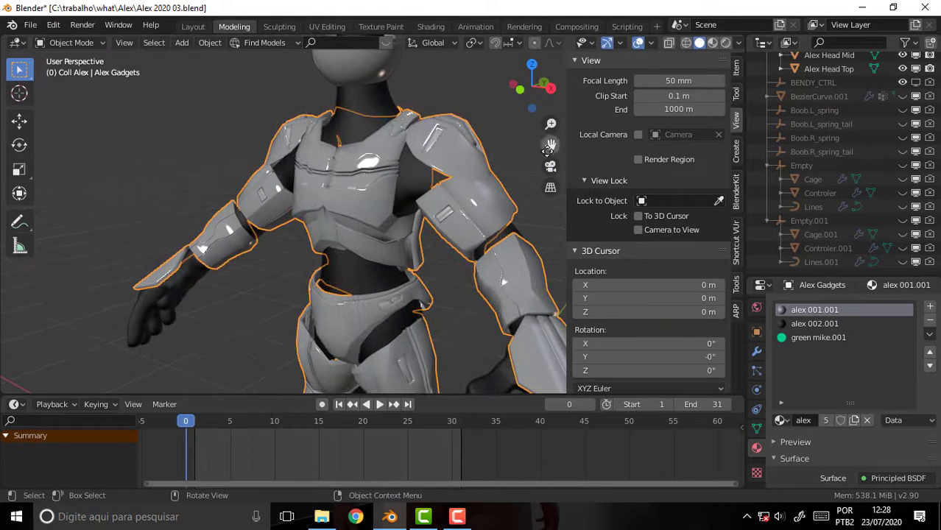
left_click_drag(551, 144, 474, 177)
scroll(494, 187, "down", 3)
middle_click_drag(493, 188, 508, 204)
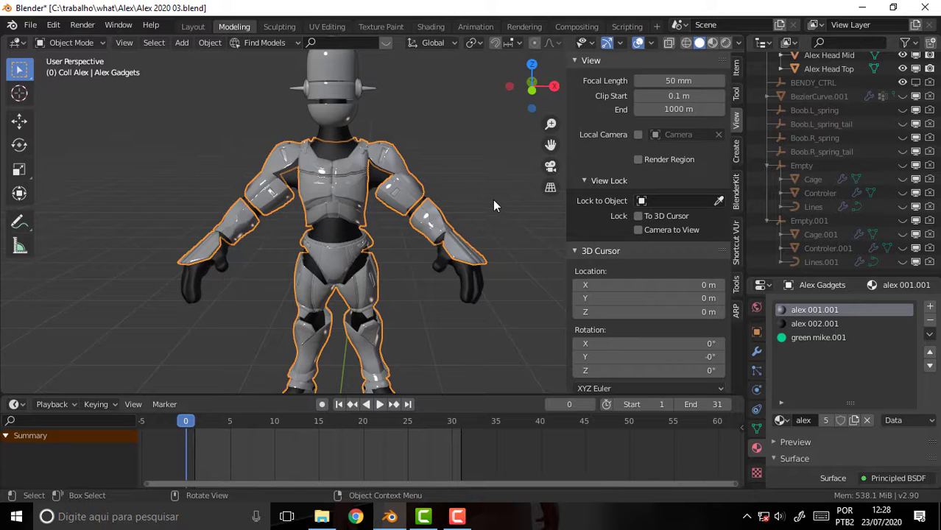
scroll(484, 164, "down", 4)
scroll(491, 165, "up", 3)
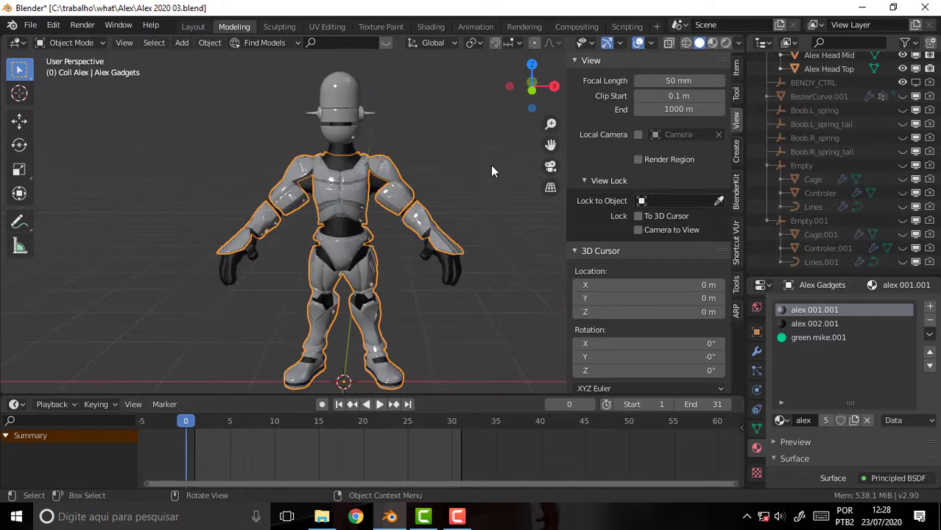
left_click_drag(550, 145, 545, 155)
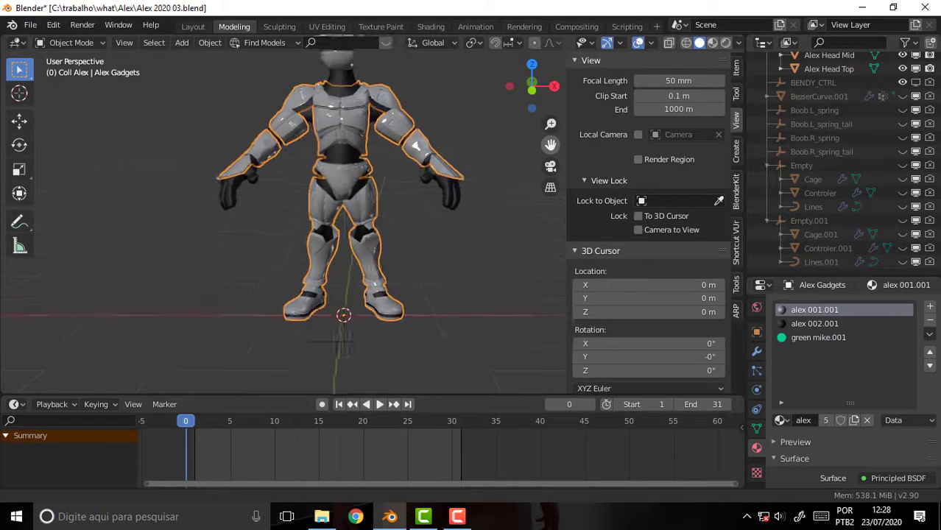
- Start a new General scene without saving, and delete the default cube, camera and light
left_click(30, 26)
mouse_move(48, 41)
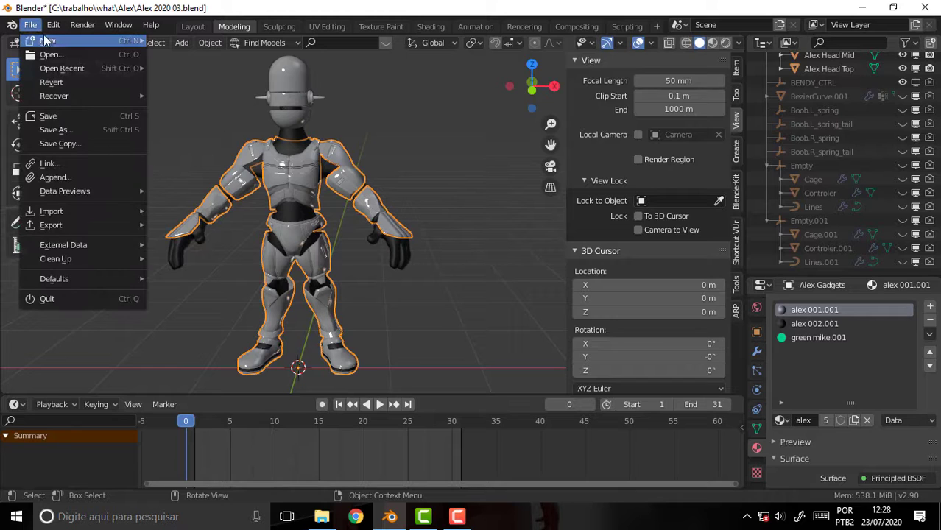
left_click(183, 40)
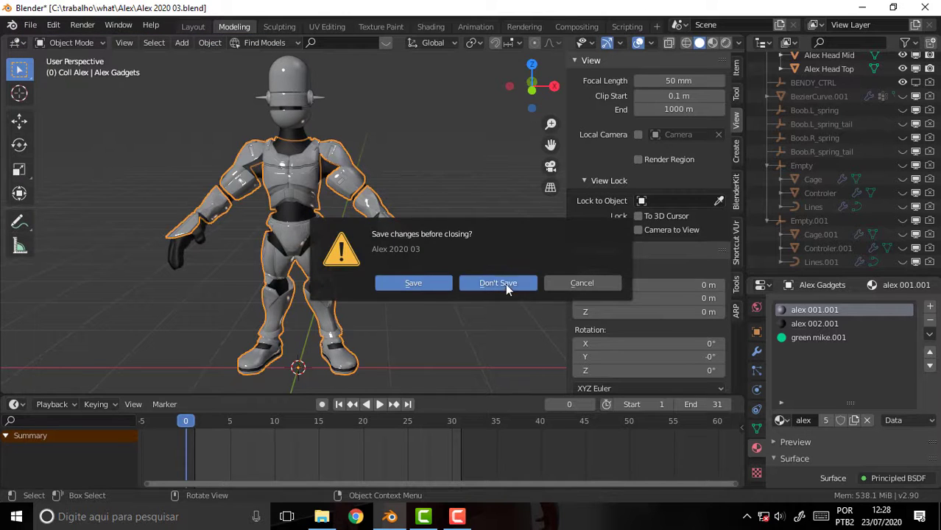
left_click(505, 283)
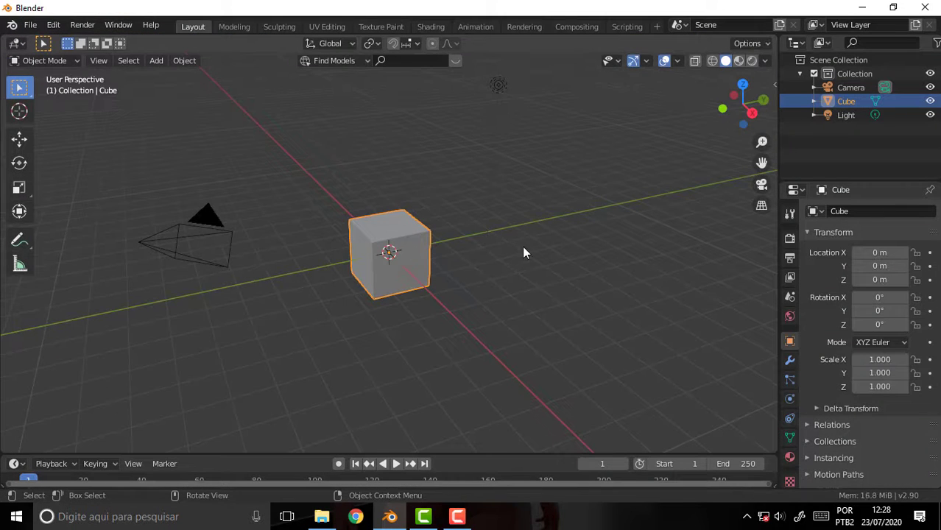
key("Delete")
key("a")
key("Delete")
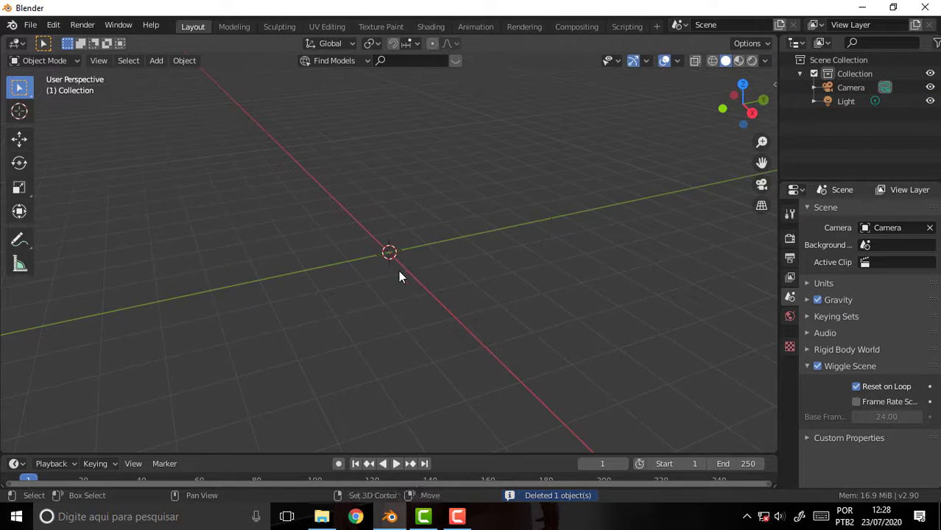
- Add a cylinder at the origin and expand its creation settings panel
key("shift+a")
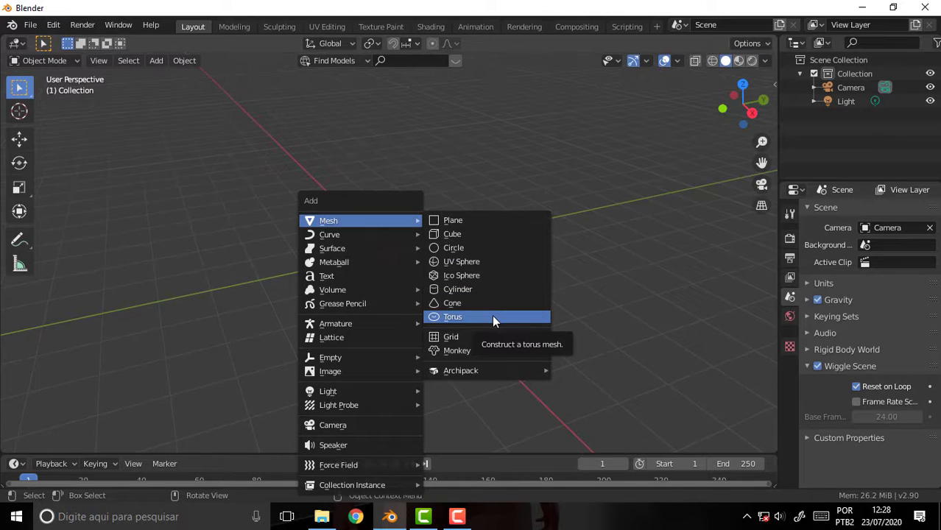
left_click(481, 287)
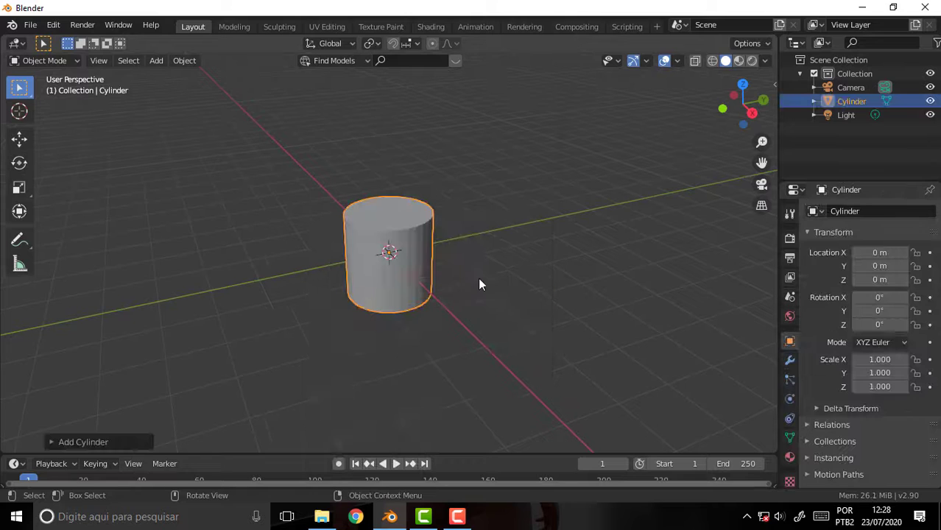
left_click(49, 441)
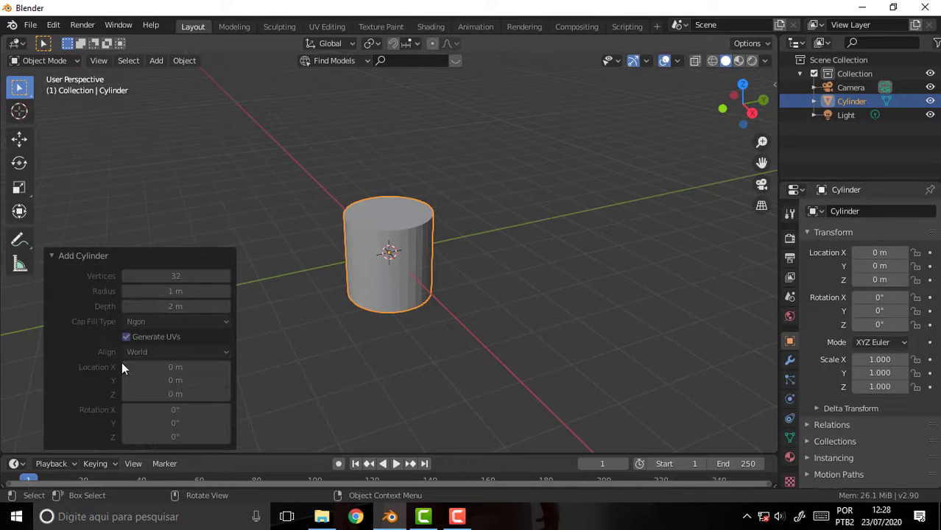
left_click(153, 277)
left_click(145, 288)
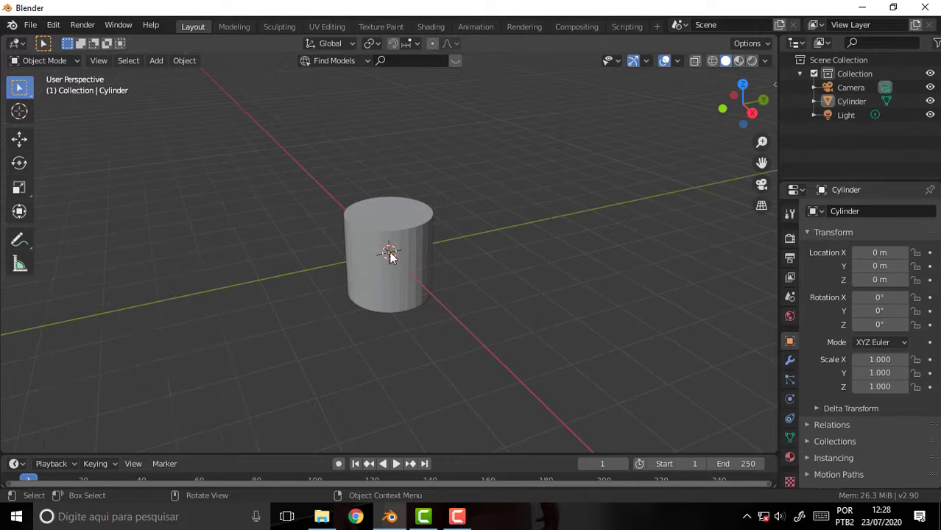
left_click(411, 245)
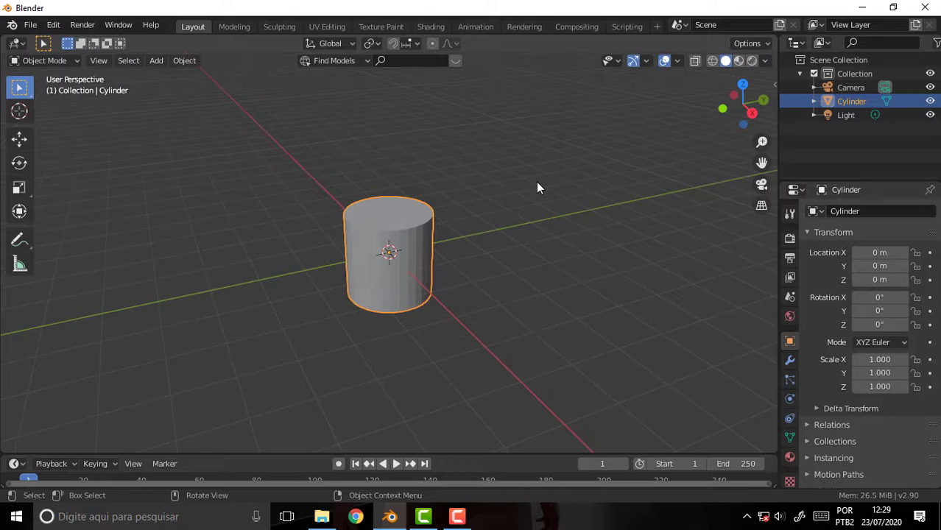
scroll(537, 196, "up", 2)
scroll(534, 191, "down", 2)
scroll(535, 191, "up", 2)
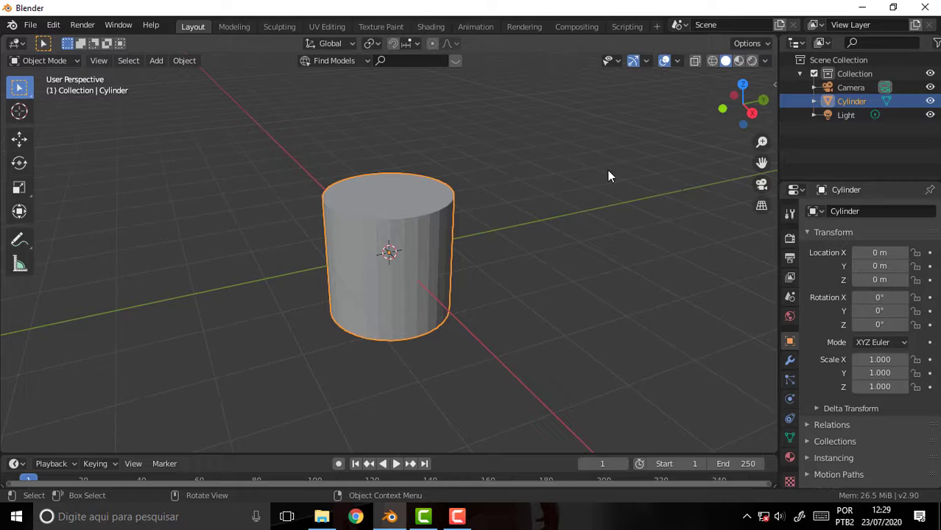
- Launch a fresh Blender instance and replace the default cube with a cylinder
left_click(862, 8)
double_click(286, 85)
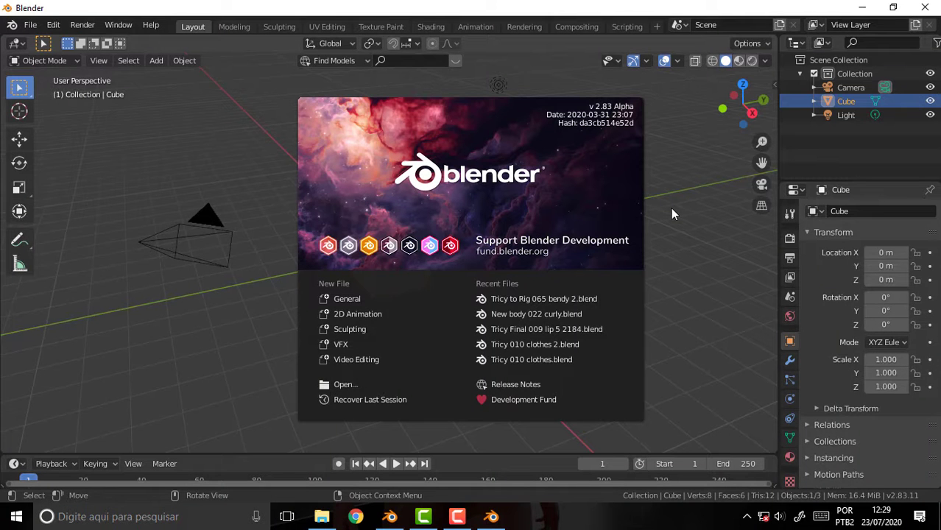
left_click(670, 208)
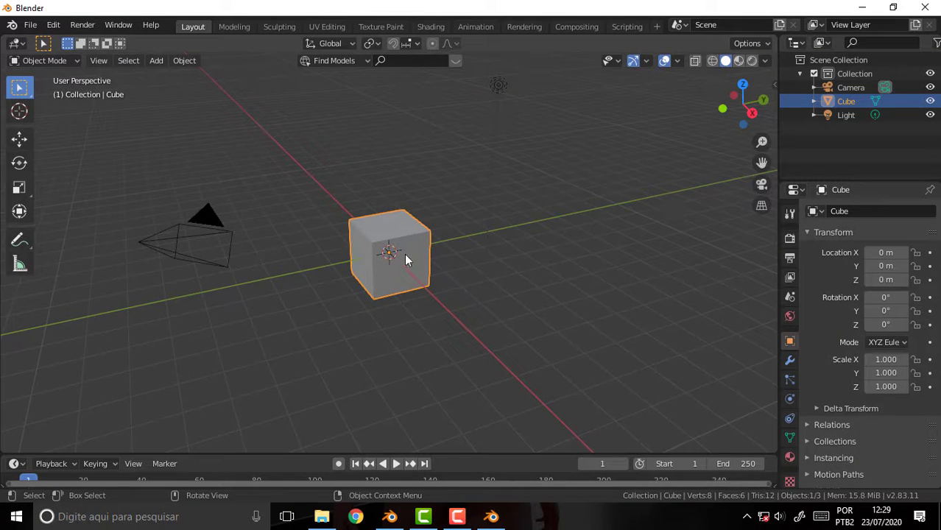
key("Delete")
key("shift+a")
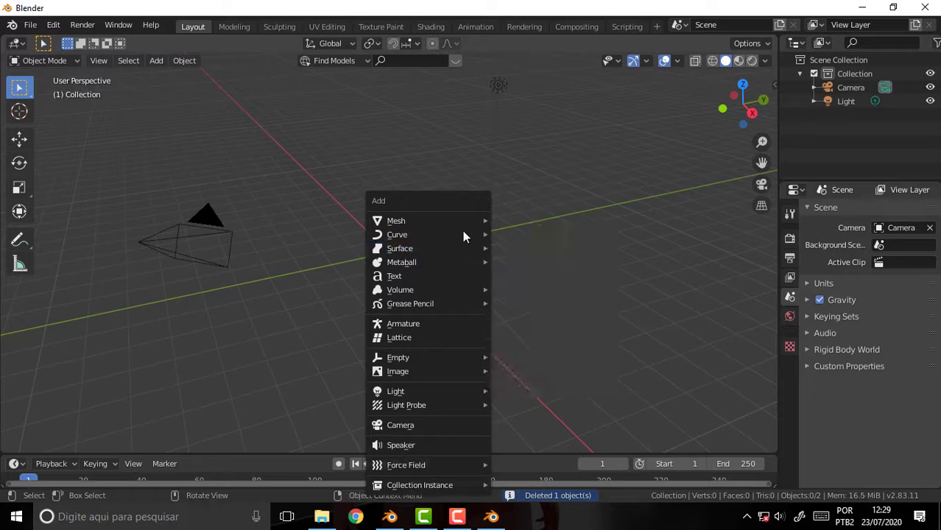
mouse_move(396, 221)
left_click(570, 290)
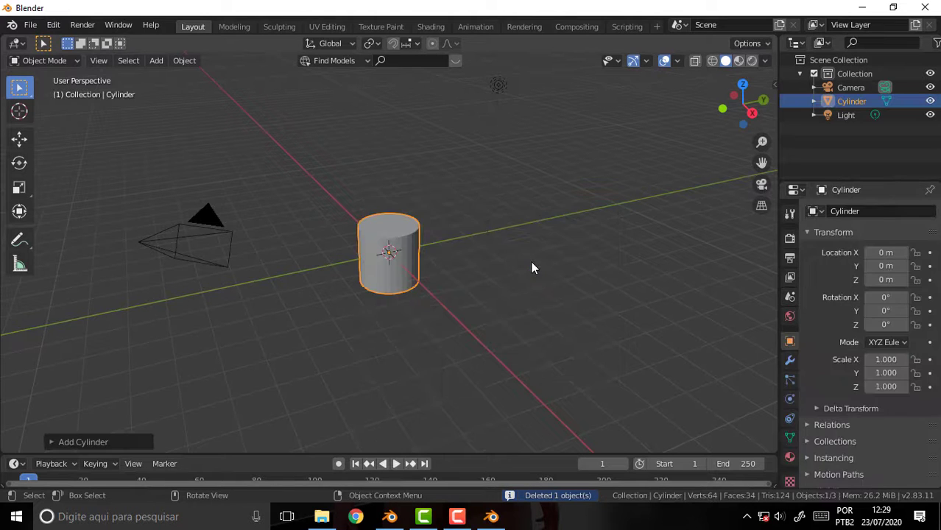
- Set the cylinder's vertex count to 16 in the redo panel, after first trying 24
left_click(59, 440)
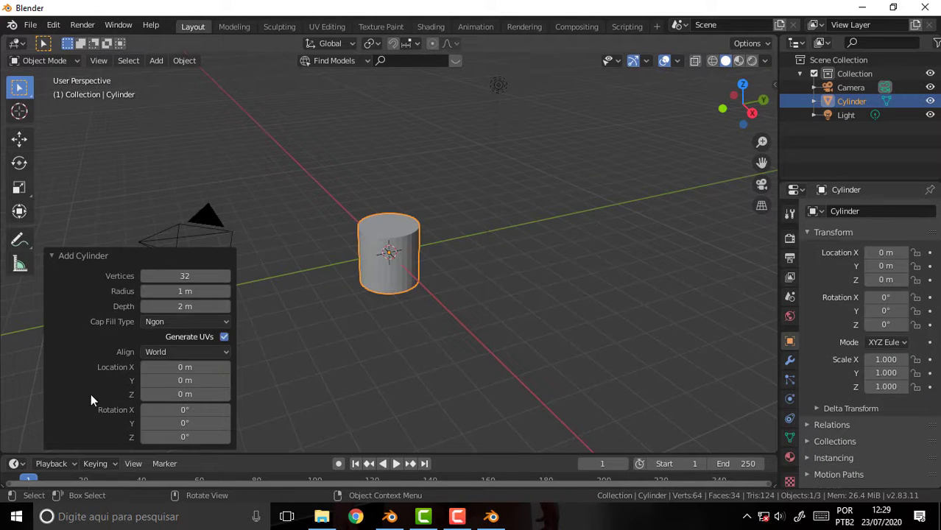
left_click(183, 276)
type("24")
key("Return")
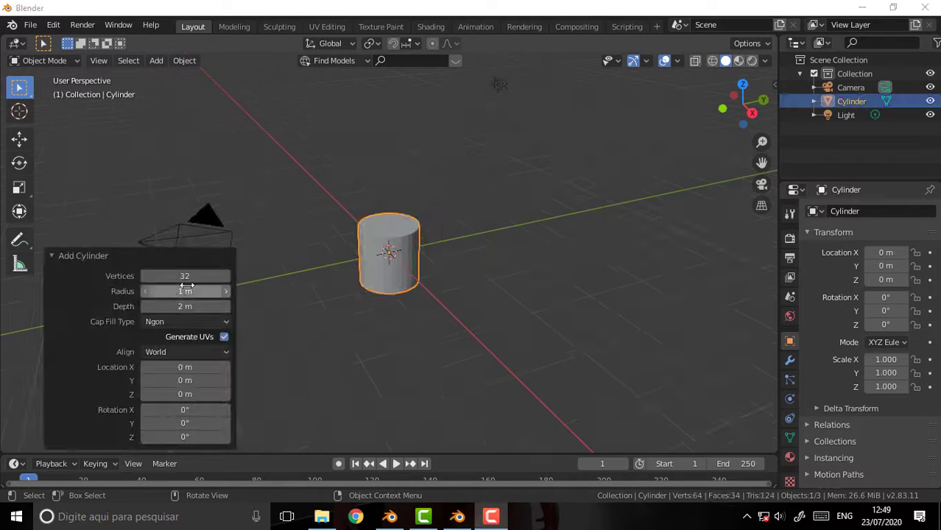
left_click(184, 276)
key("BackSpace")
type("16")
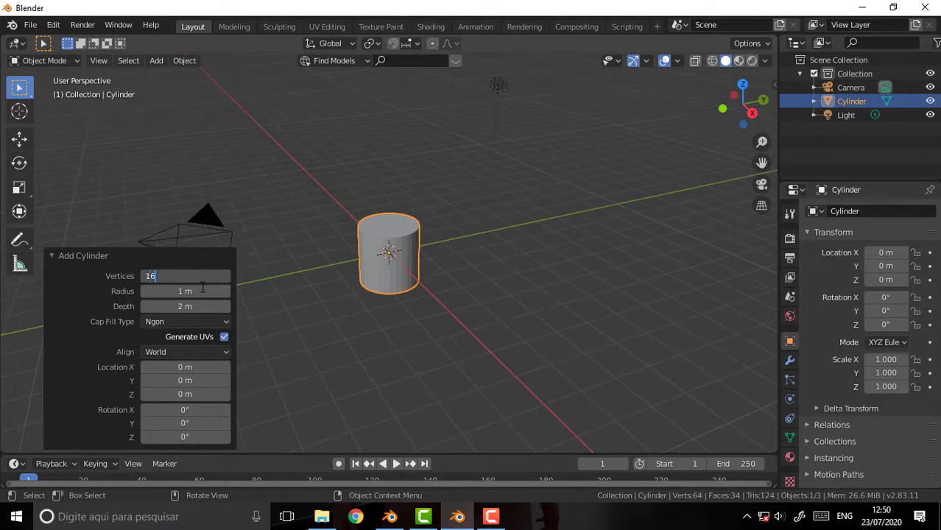
key("Return")
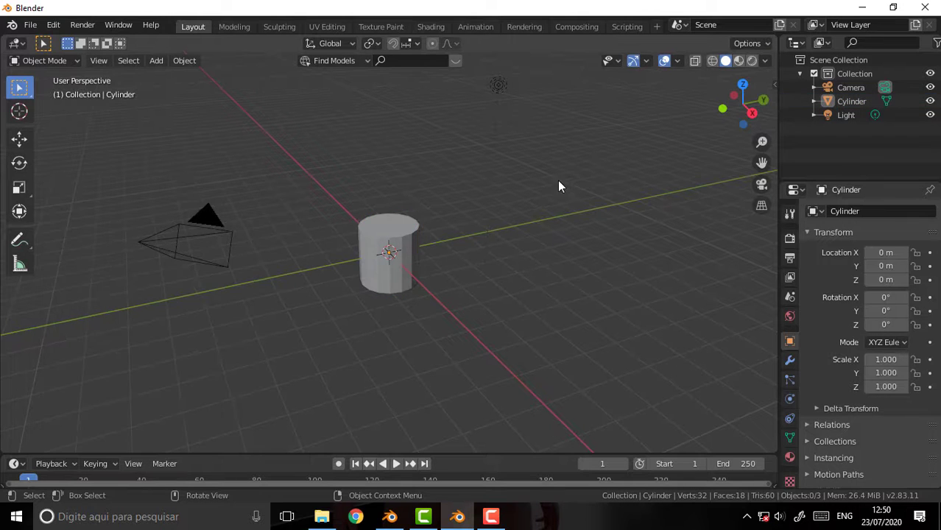
- Deselect the cylinder and zoom and orbit to look down on it
left_click(557, 180)
scroll(557, 179, "up", 3)
scroll(558, 184, "up", 3)
scroll(557, 183, "up", 2)
mouse_move(554, 179)
middle_mouse_down()
mouse_move(391, 205)
mouse_move(509, 170)
mouse_move(462, 178)
mouse_move(472, 176)
middle_mouse_up()
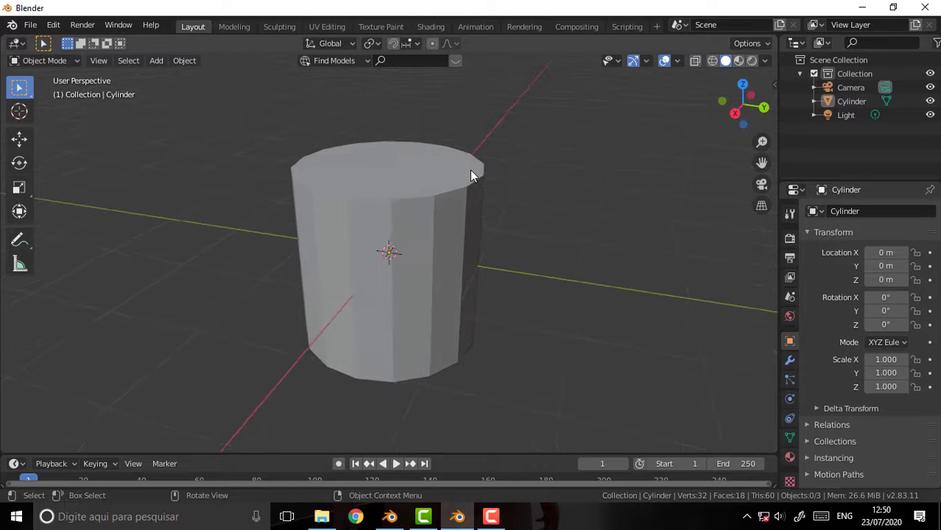
- Turn on X-Ray and add a circle mesh with 8 vertices
left_click(694, 61)
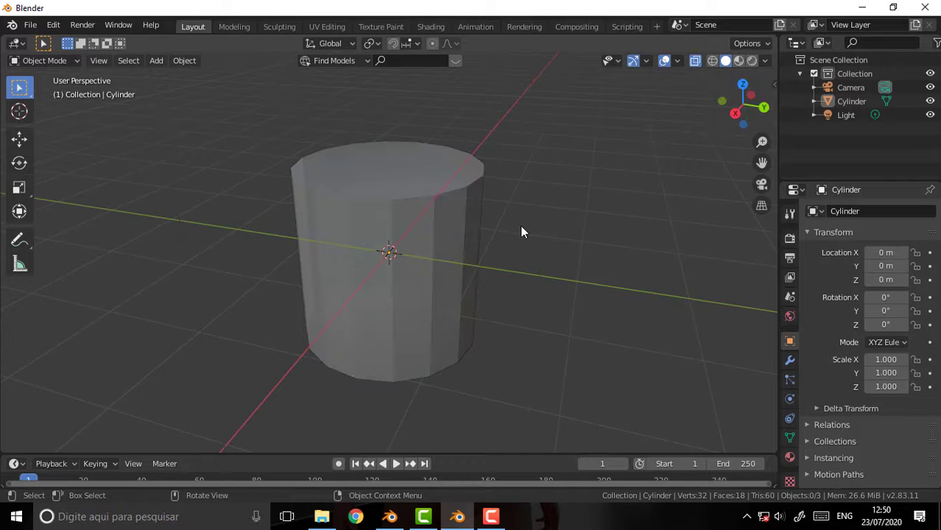
key("shift+a")
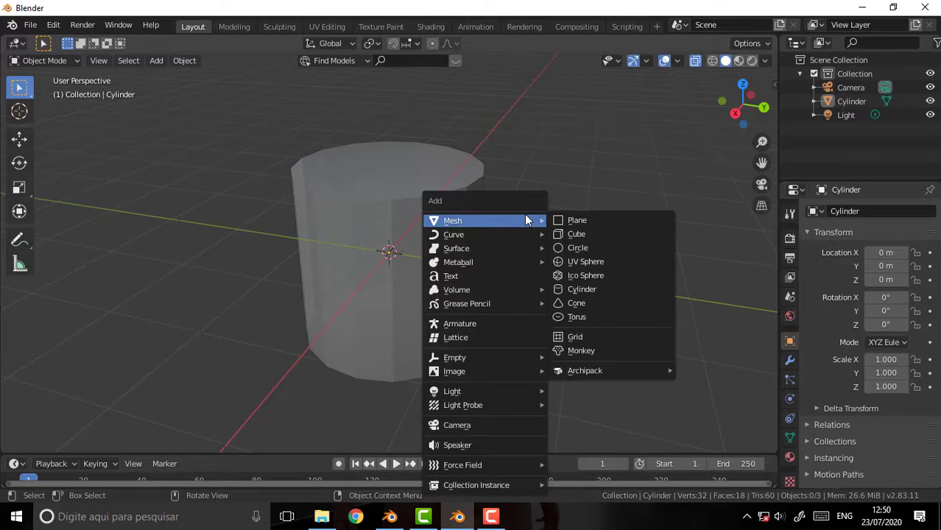
left_click(577, 249)
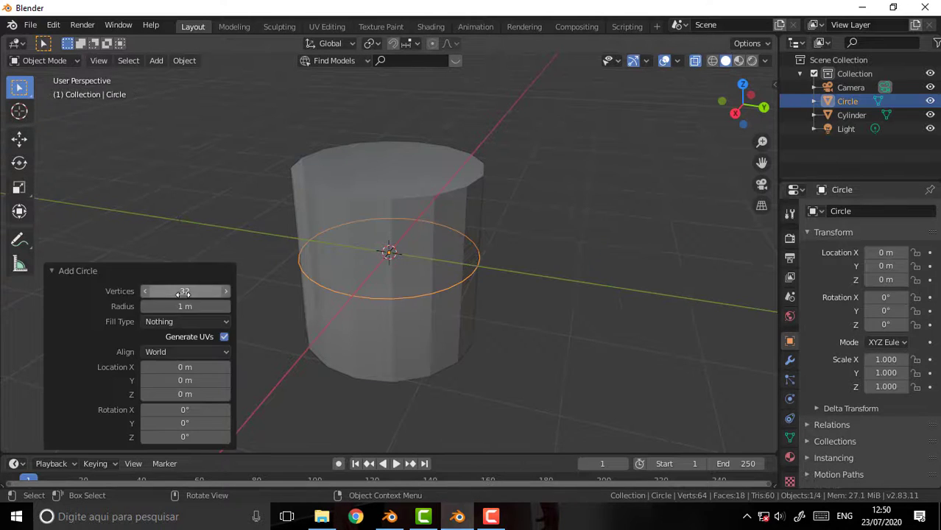
left_click(184, 291)
type("8")
key("Return")
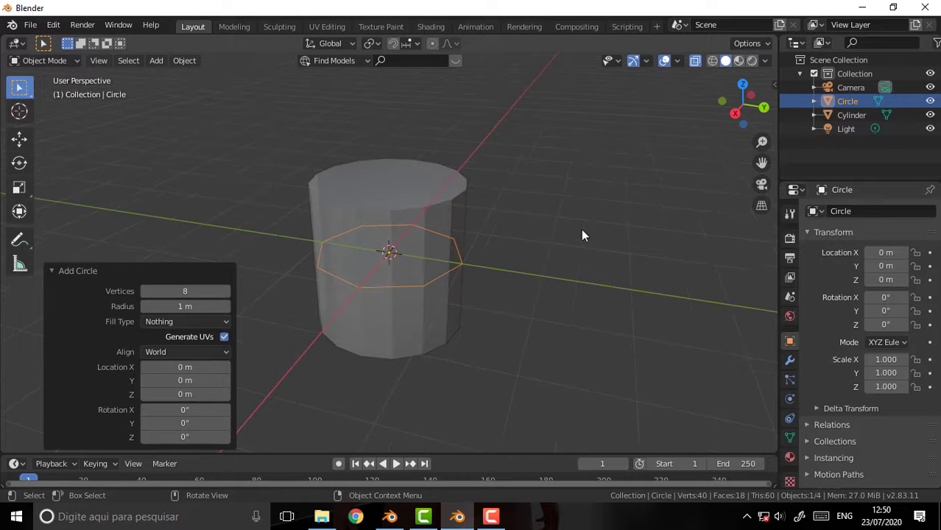
- Shrink the octagon to 0.411 scale and rotate it 90° about X to stand upright
mouse_move(581, 235)
middle_mouse_down()
mouse_move(536, 225)
mouse_move(560, 230)
middle_mouse_up()
key("s")
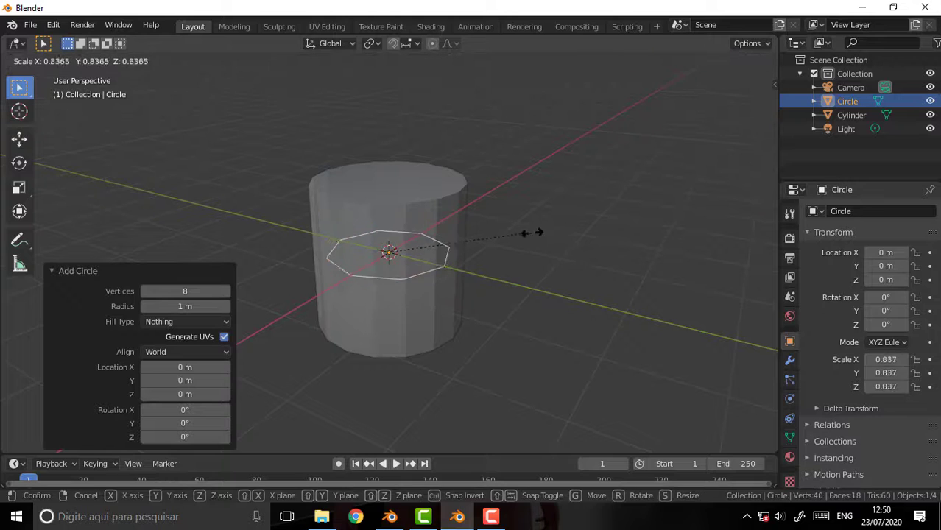
left_click(461, 254)
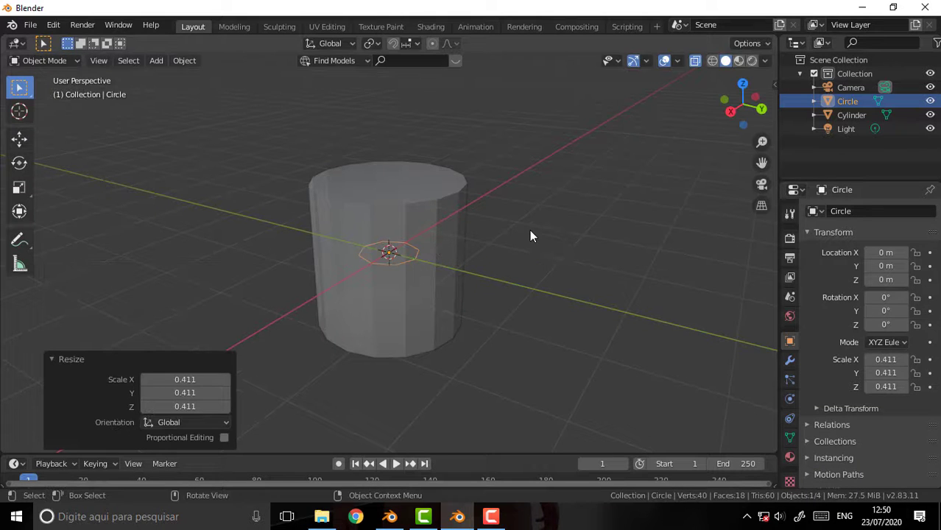
key("r")
key("x")
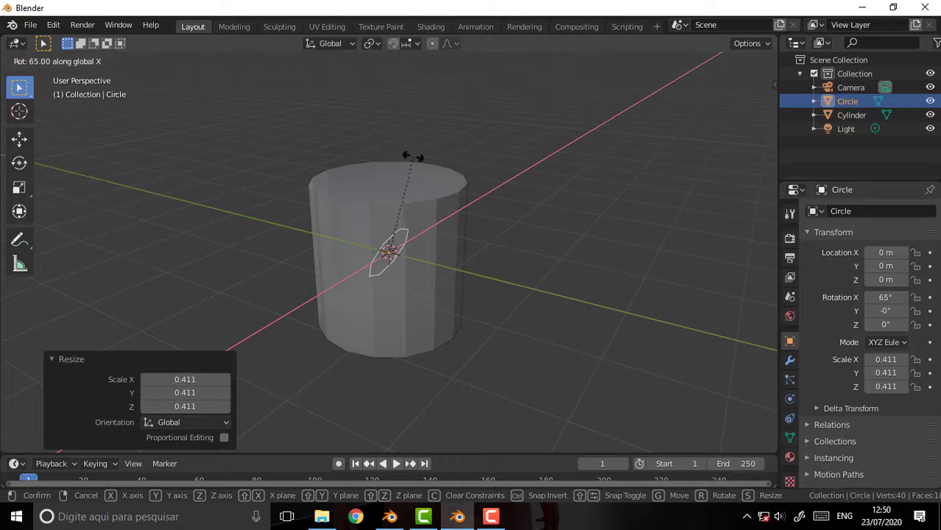
type("90")
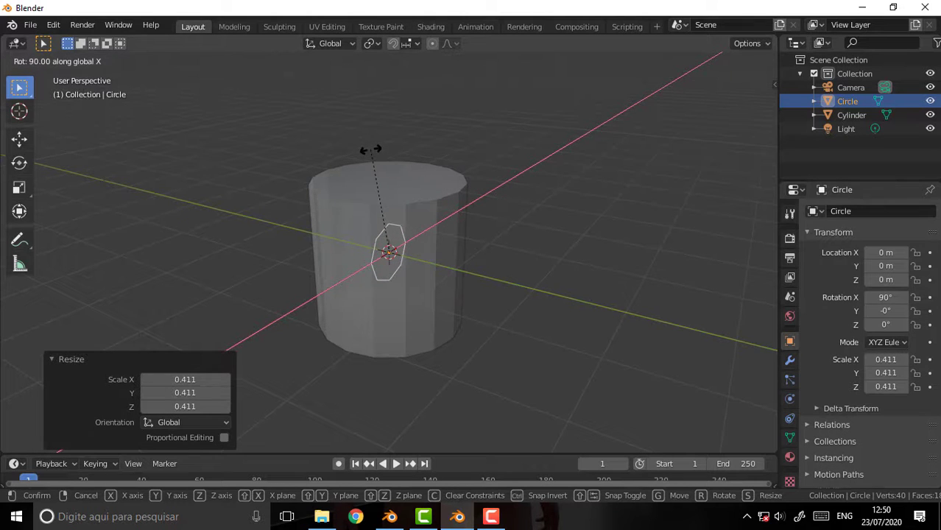
key("Return")
- Move the octagon along Y to −1.1314 against the cylinder and enlarge it to 0.526
middle_click_drag(541, 173, 733, 185)
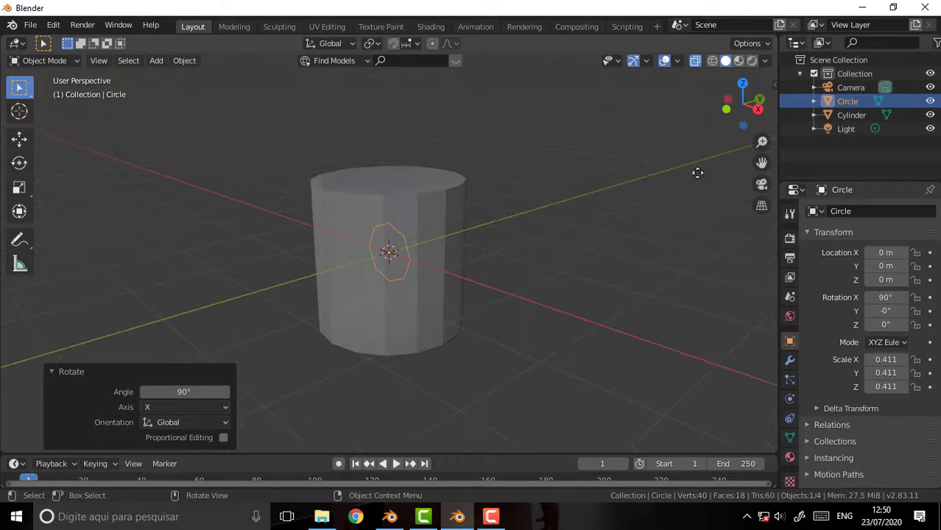
key("g")
key("y")
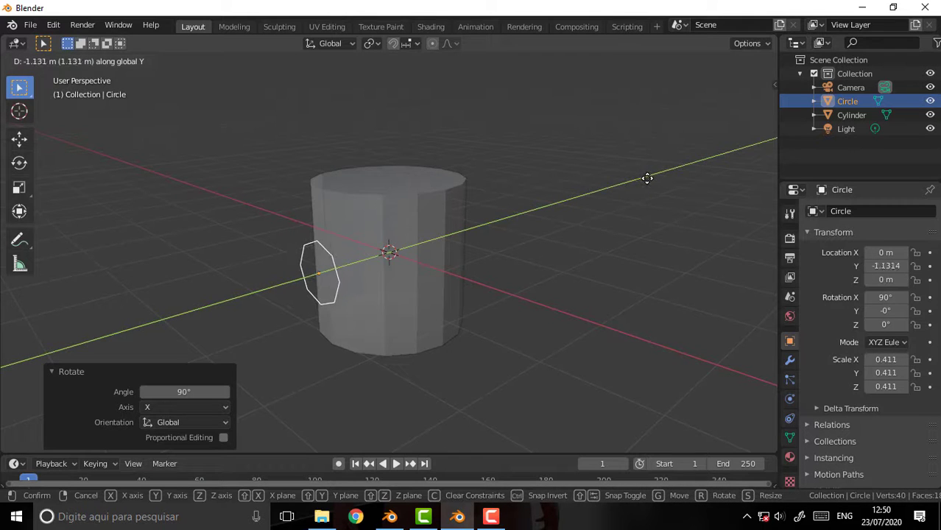
left_click(646, 177)
mouse_move(565, 168)
middle_mouse_down()
mouse_move(660, 130)
mouse_move(628, 150)
mouse_move(601, 149)
middle_mouse_up()
scroll(660, 131, "up", 3)
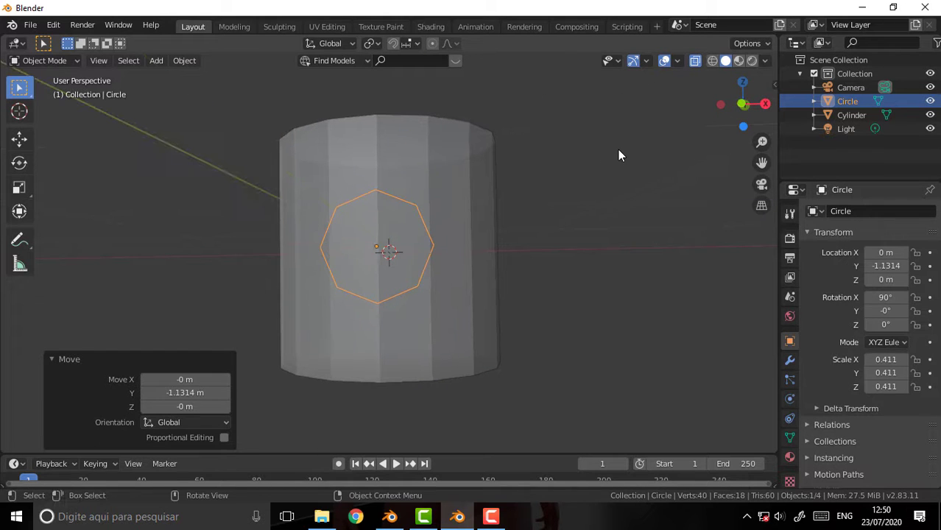
middle_click_drag(621, 148, 635, 152)
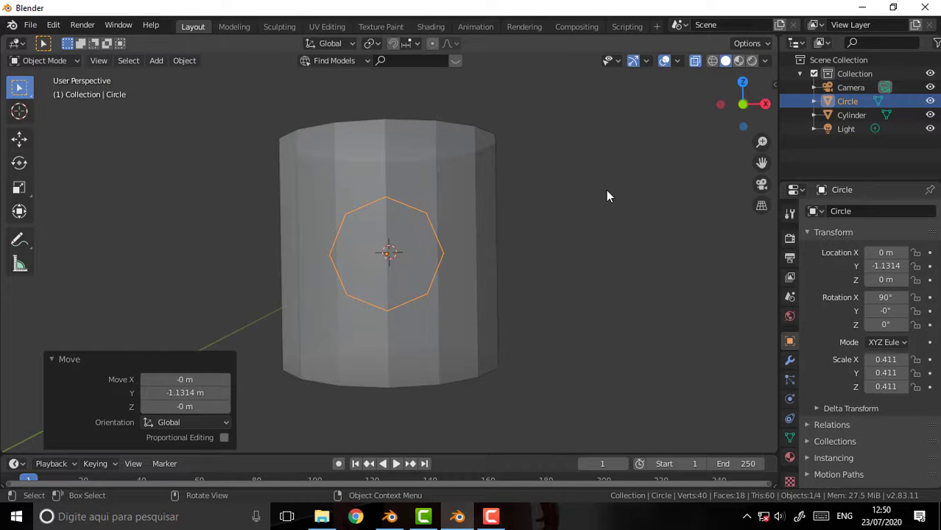
key("s")
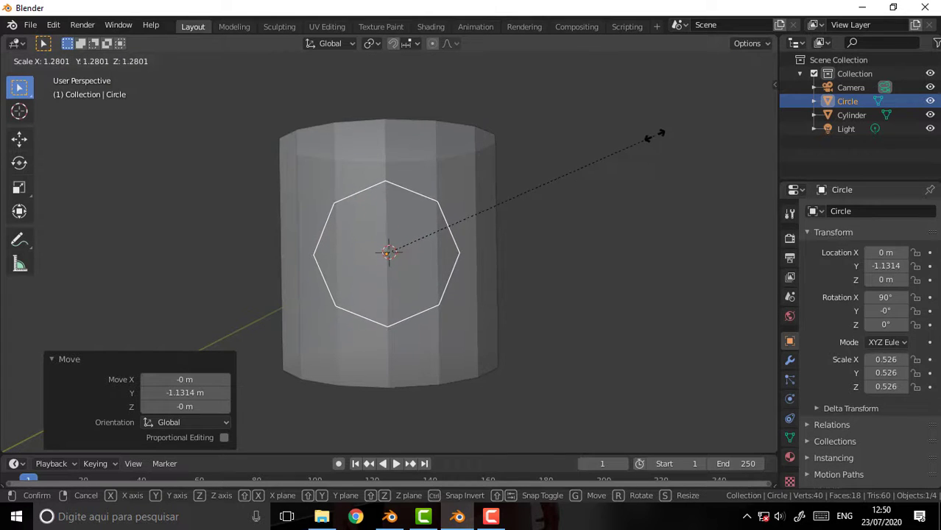
left_click(655, 135)
middle_click_drag(586, 151, 664, 159)
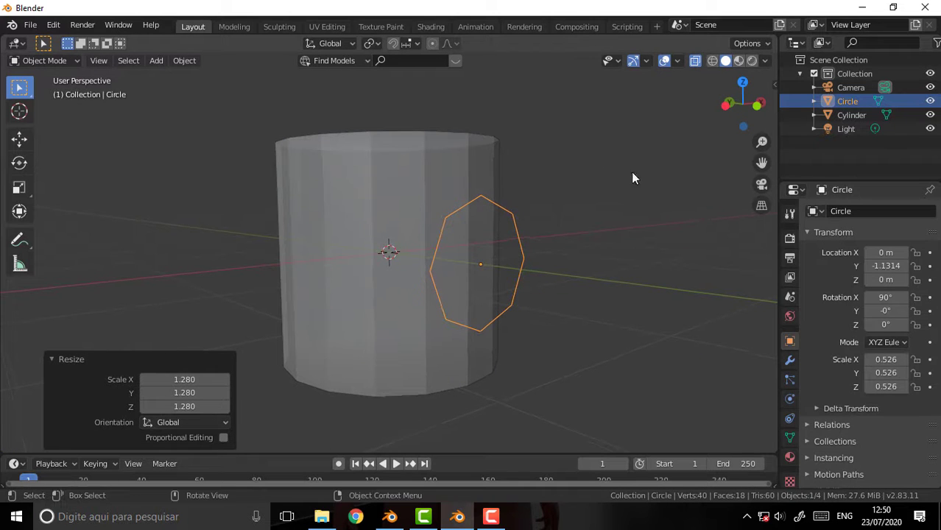
mouse_move(602, 188)
middle_mouse_down()
mouse_move(544, 176)
mouse_move(480, 199)
middle_mouse_up()
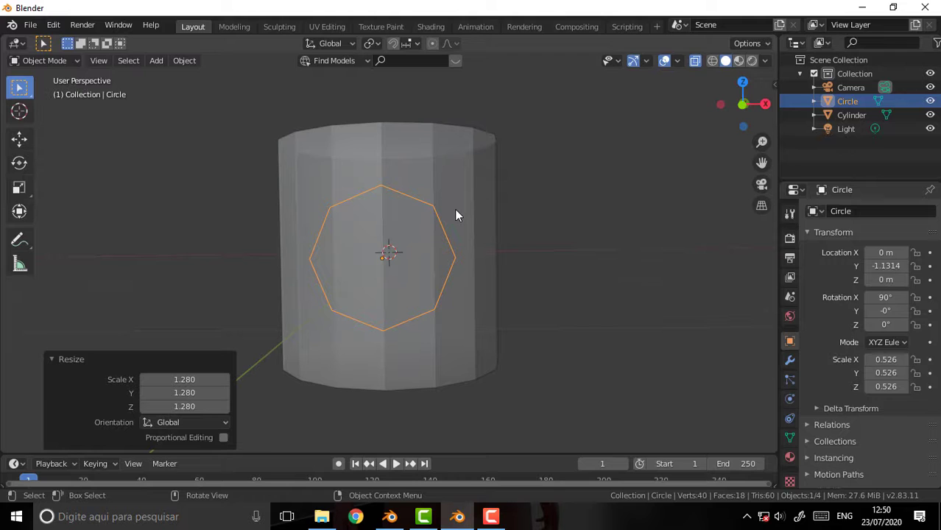
mouse_move(538, 215)
middle_mouse_down()
mouse_move(481, 204)
mouse_move(616, 212)
mouse_move(573, 222)
middle_mouse_up()
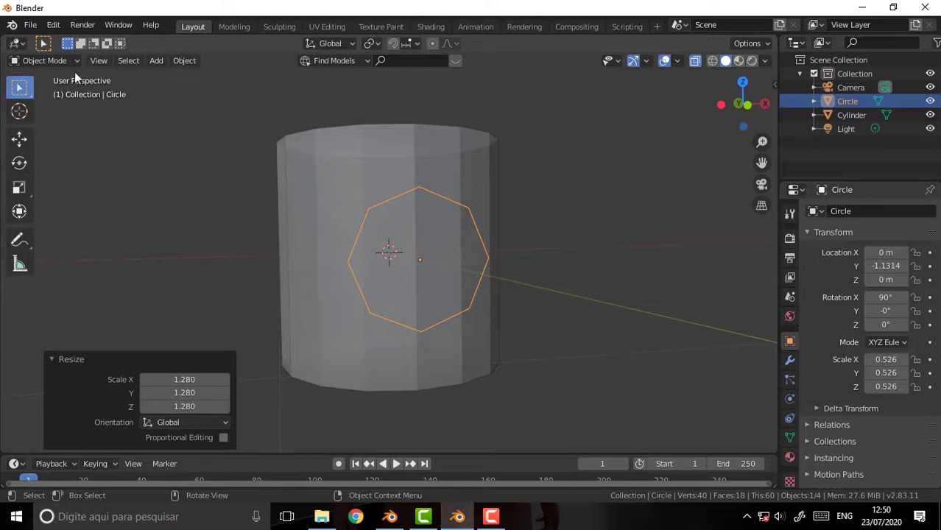
- In Edit Mode, extrude the octagon's edges and scale them inward into a flat ring
left_click(45, 60)
left_click(37, 91)
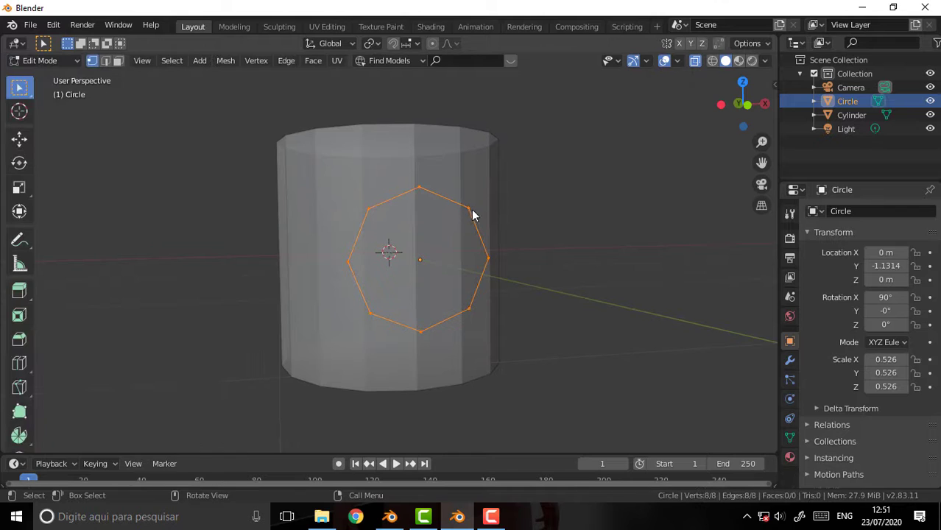
key("s")
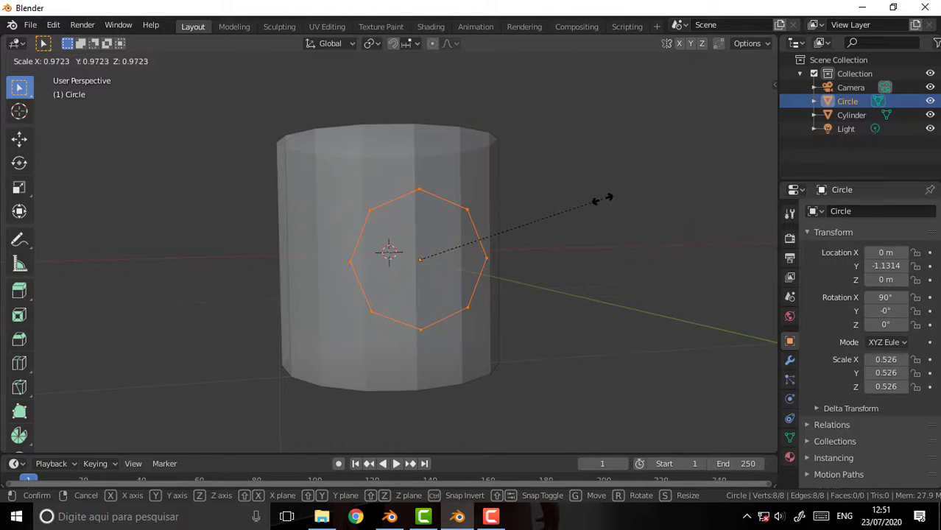
right_click(599, 199)
key("e")
key("s")
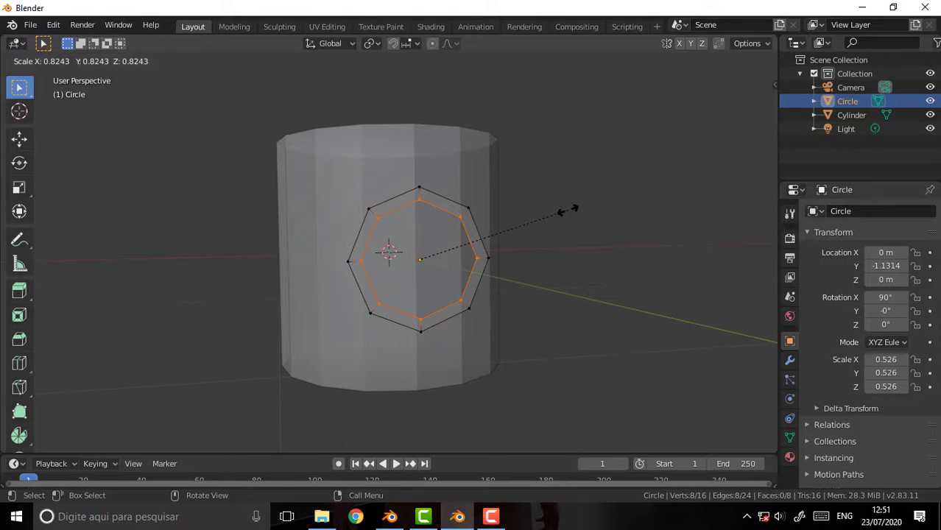
left_click(567, 210)
left_click(560, 165)
mouse_move(558, 162)
middle_mouse_down()
mouse_move(650, 181)
mouse_move(618, 187)
mouse_move(591, 227)
mouse_move(579, 194)
mouse_move(596, 202)
middle_mouse_up()
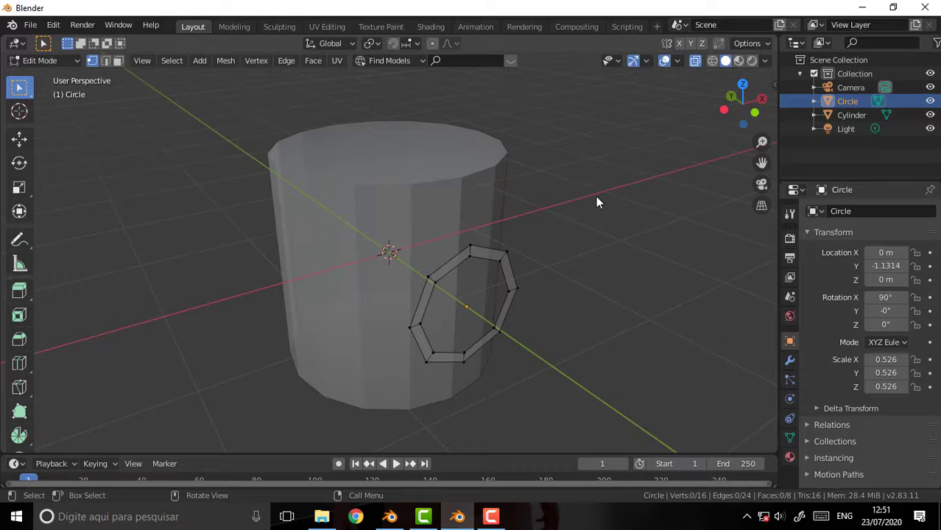
- Turn X-Ray off and return to Object Mode
left_click(695, 60)
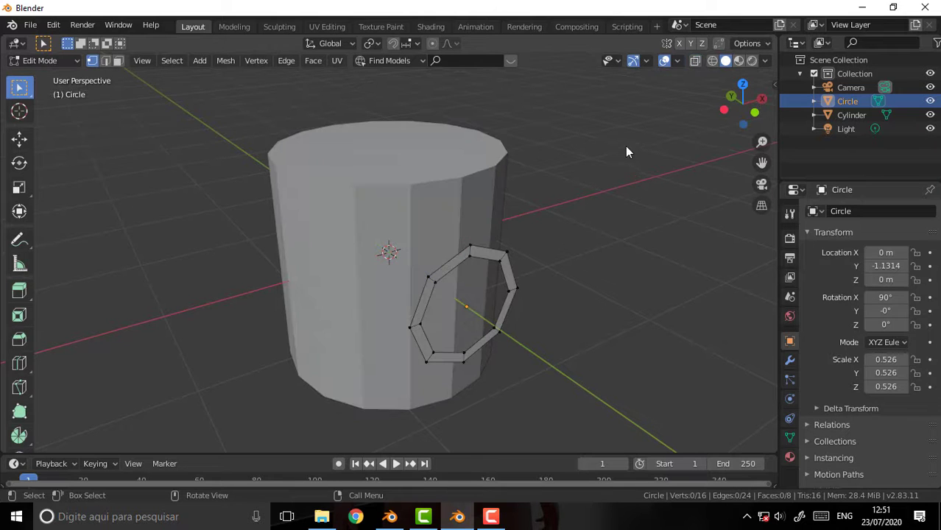
left_click(43, 60)
left_click(48, 72)
scroll(601, 173, "up", 2)
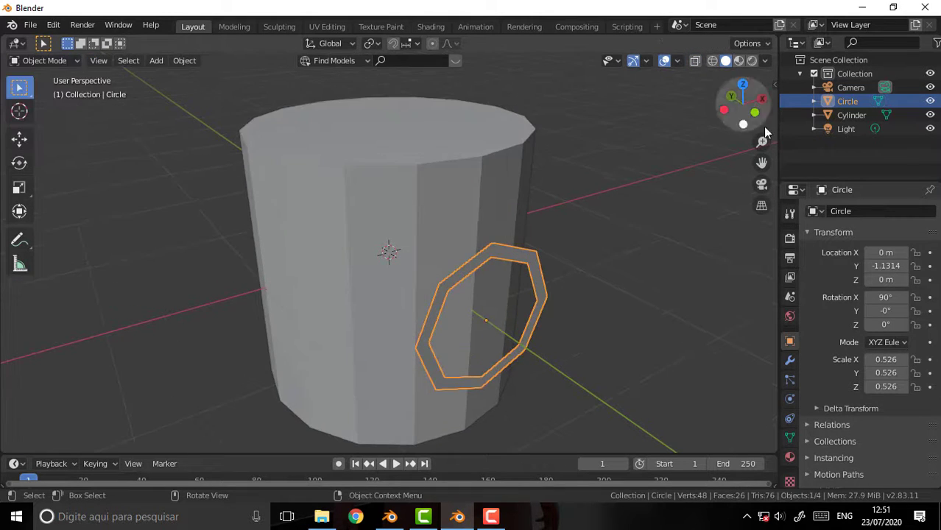
left_click_drag(762, 162, 688, 159)
- Give the ring a Shrinkwrap modifier targeting Cylinder in Project mode, then apply it
mouse_move(559, 186)
middle_mouse_down()
mouse_move(560, 252)
mouse_move(555, 187)
middle_mouse_up()
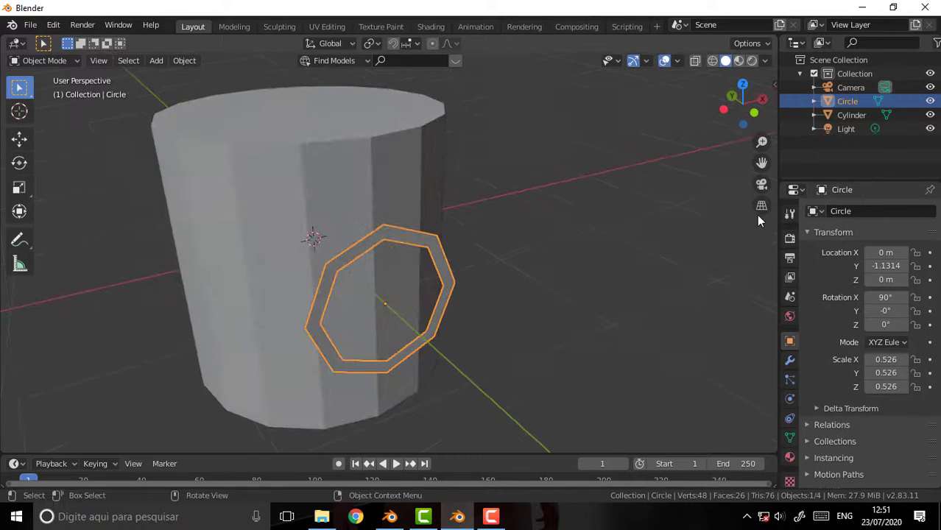
left_click_drag(777, 221, 667, 309)
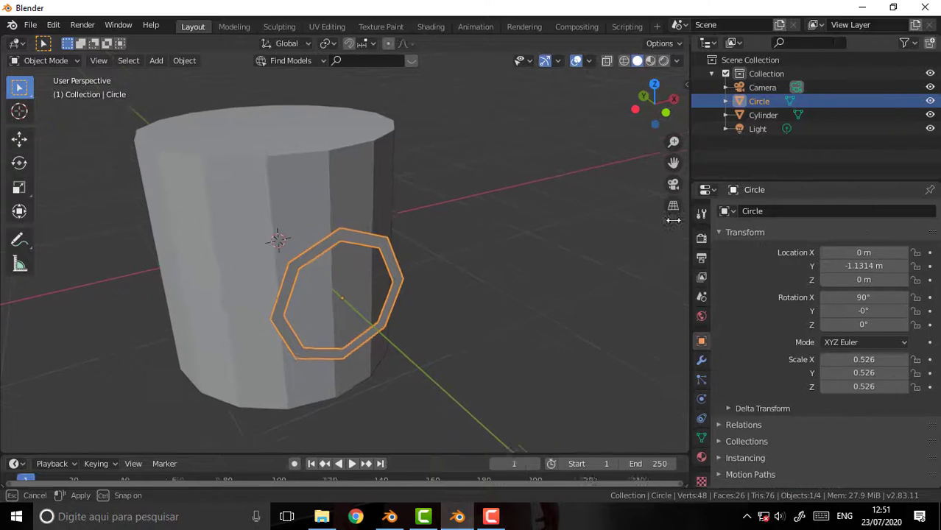
left_click(676, 361)
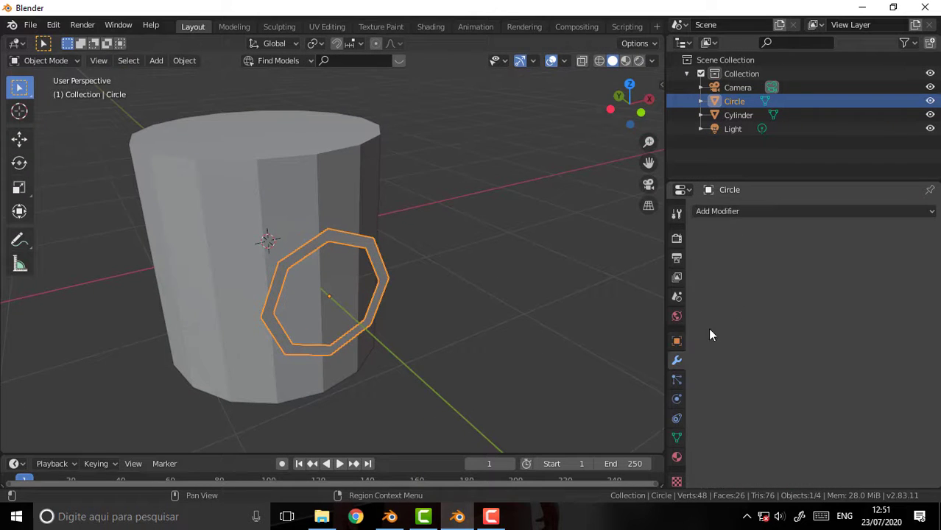
left_click(746, 211)
left_click(792, 362)
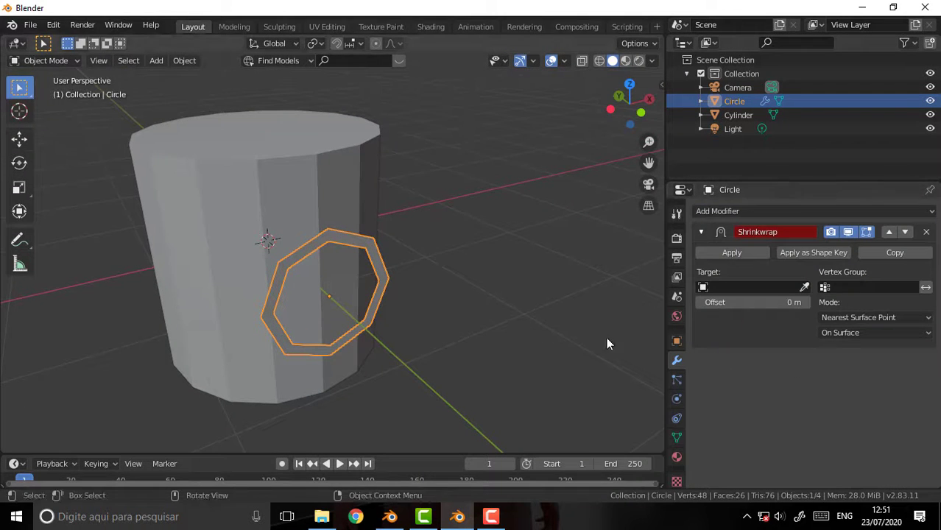
left_click(805, 287)
left_click(302, 177)
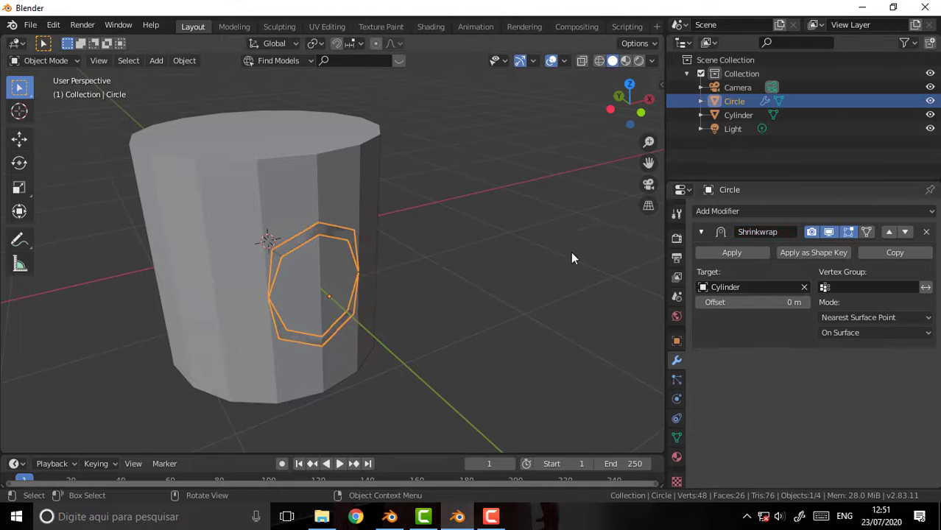
left_click(890, 317)
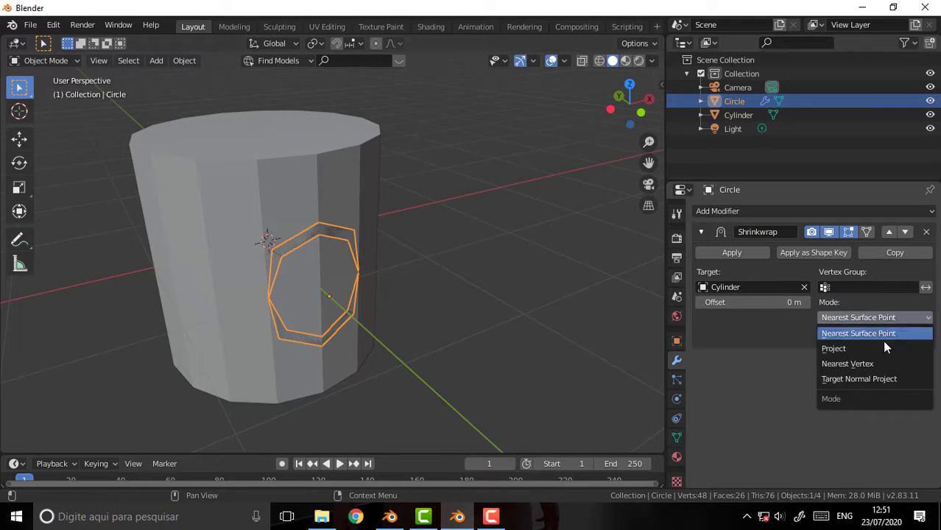
left_click(881, 349)
mouse_move(521, 275)
middle_mouse_down()
mouse_move(426, 195)
mouse_move(470, 166)
mouse_move(428, 106)
mouse_move(488, 236)
mouse_move(500, 221)
mouse_move(530, 228)
middle_mouse_up()
left_click(740, 251)
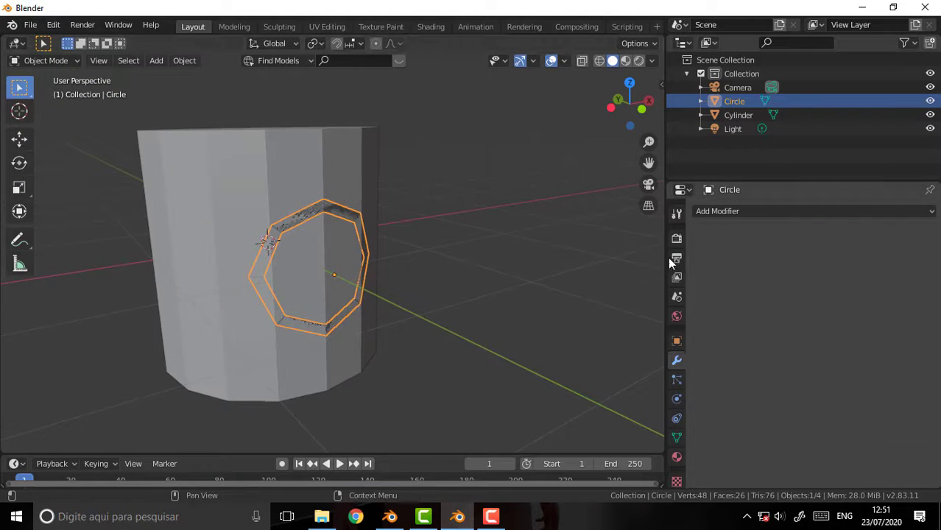
- With X-Ray on, select the ring then the Cylinder as active and join them with Ctrl+J
left_click(486, 207)
mouse_move(492, 188)
middle_mouse_down()
mouse_move(393, 182)
mouse_move(448, 179)
mouse_move(439, 179)
middle_mouse_up()
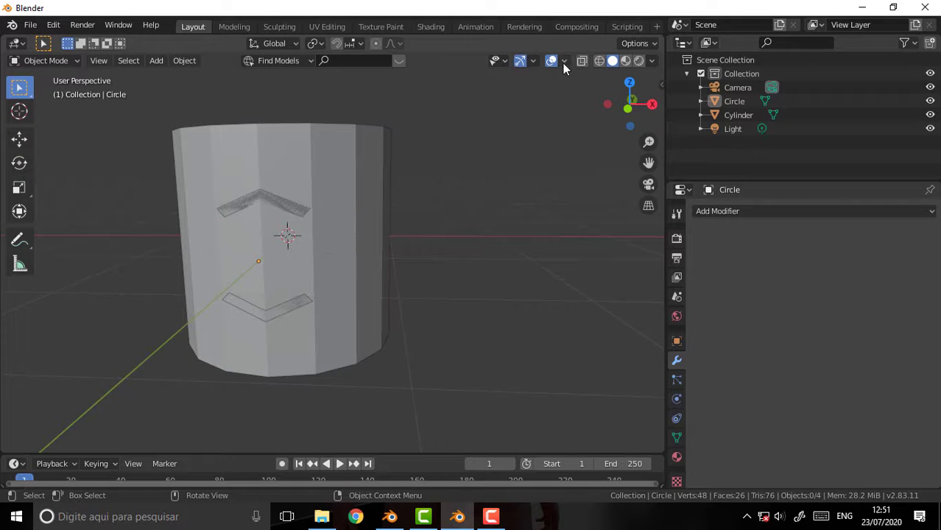
left_click(581, 60)
mouse_move(472, 140)
middle_mouse_down()
mouse_move(367, 182)
mouse_move(461, 165)
mouse_move(445, 170)
mouse_move(561, 184)
mouse_move(548, 187)
mouse_move(599, 181)
middle_mouse_up()
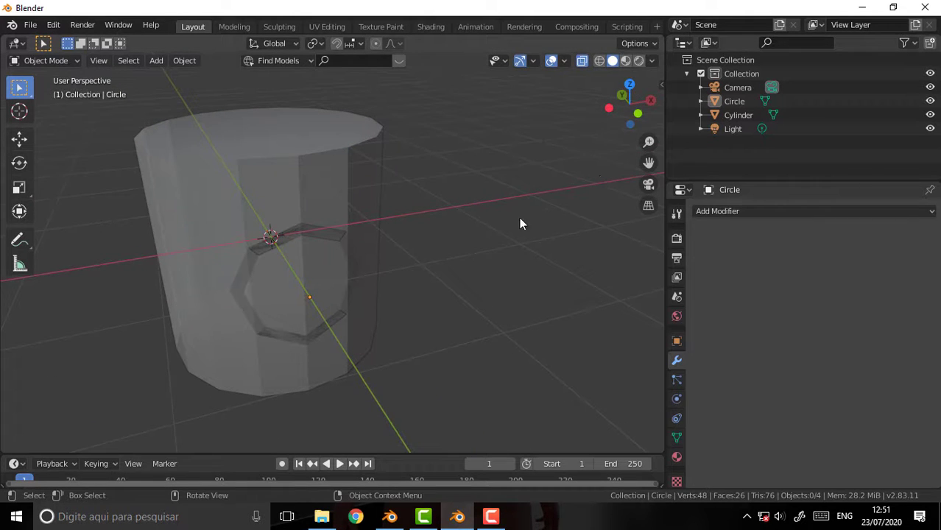
left_click(332, 241)
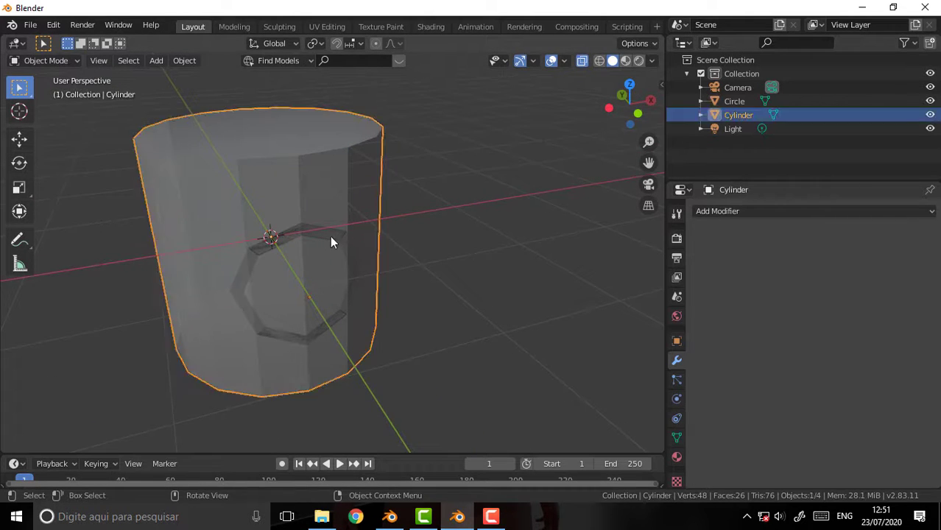
left_click(740, 102)
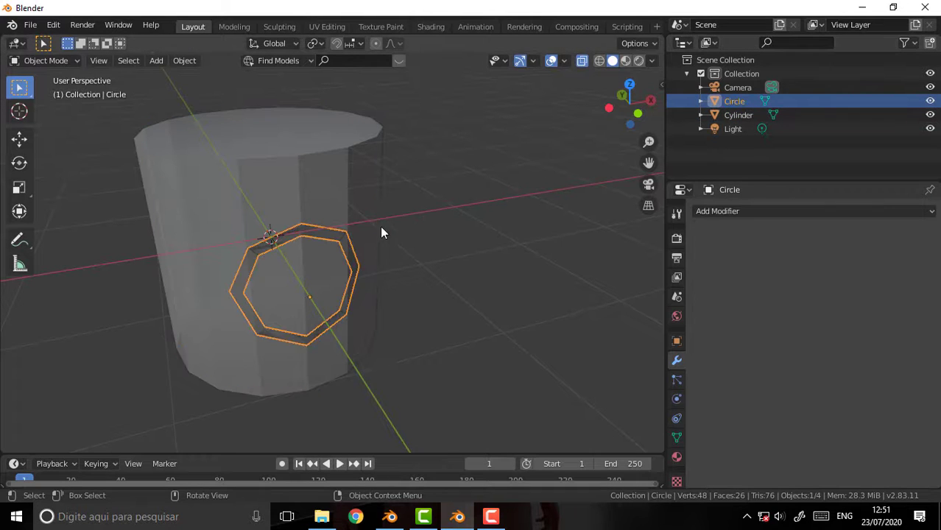
left_click(315, 181, "shift")
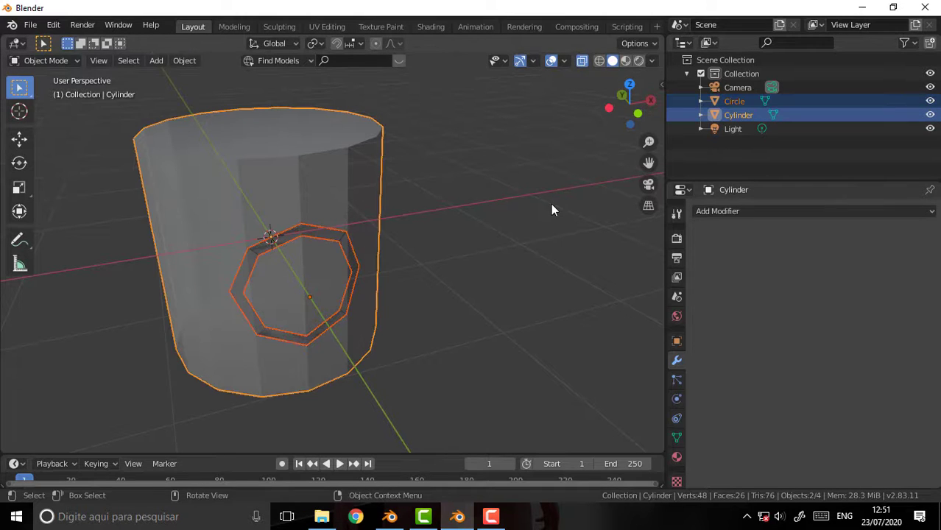
key("ctrl+j")
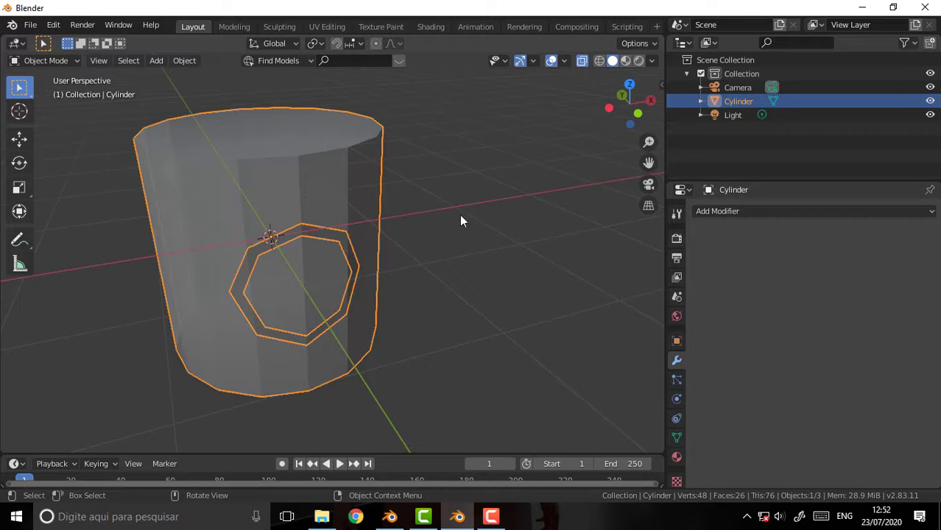
- In Edit Mode, loop-cut the cylinder three times: through the middle, above and below
mouse_move(460, 193)
middle_mouse_down()
mouse_move(318, 178)
mouse_move(457, 166)
middle_mouse_up()
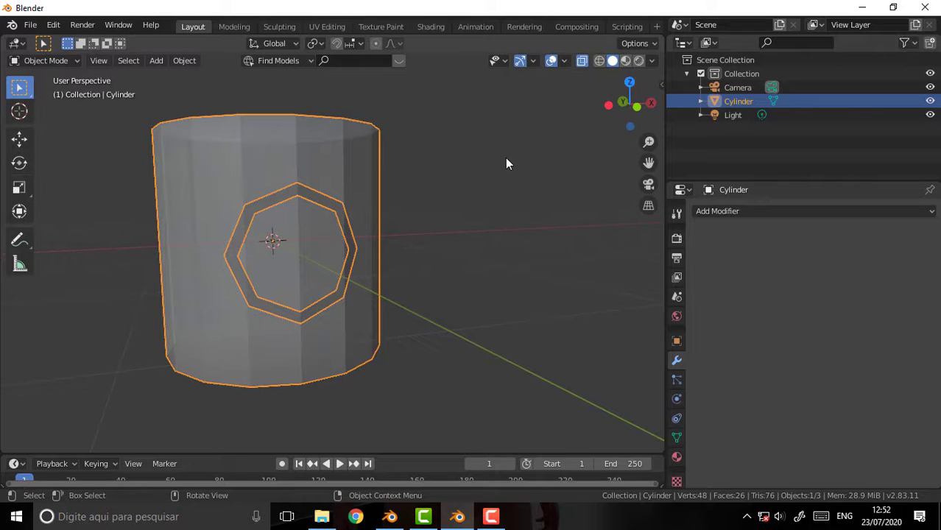
mouse_move(505, 158)
middle_mouse_down()
mouse_move(490, 183)
mouse_move(442, 173)
middle_mouse_up()
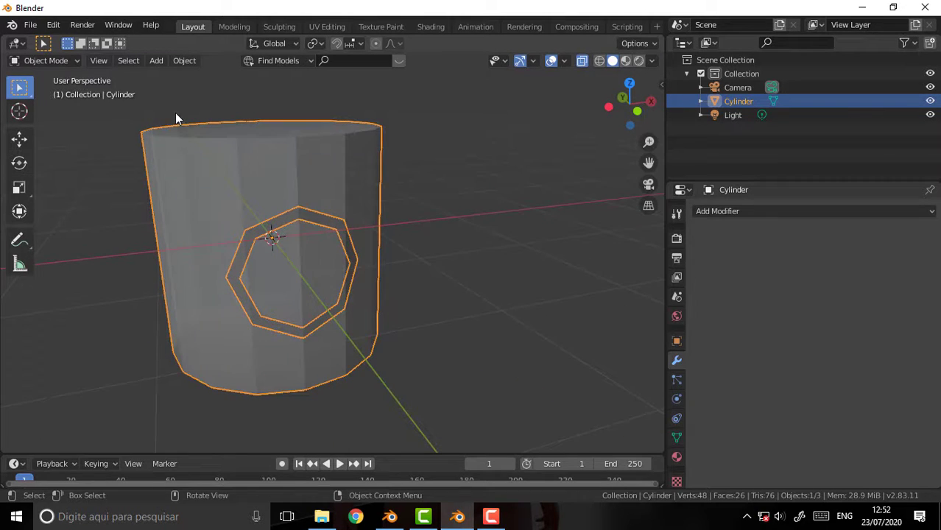
left_click(46, 60)
left_click(51, 89)
mouse_move(534, 142)
middle_mouse_down()
mouse_move(492, 125)
mouse_move(499, 115)
mouse_move(519, 120)
middle_mouse_up()
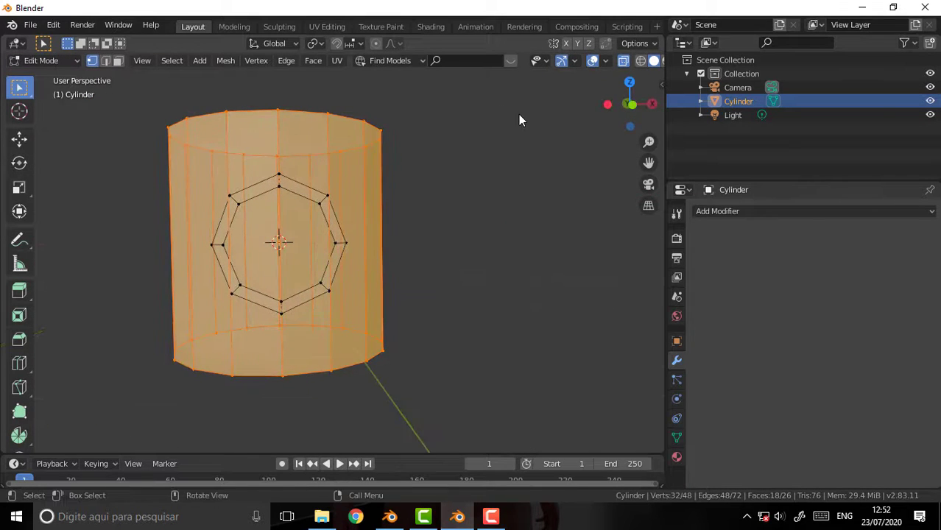
left_click(19, 363)
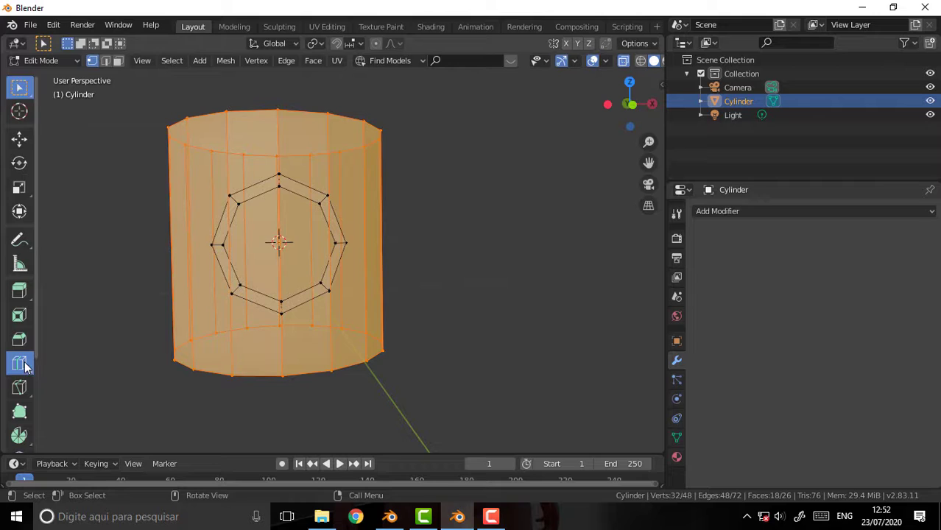
left_click(259, 237)
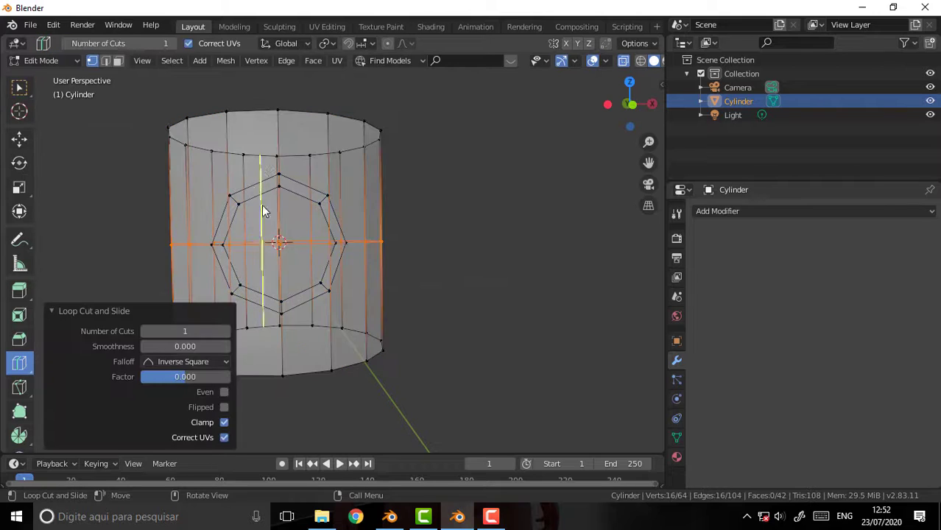
left_click(279, 171)
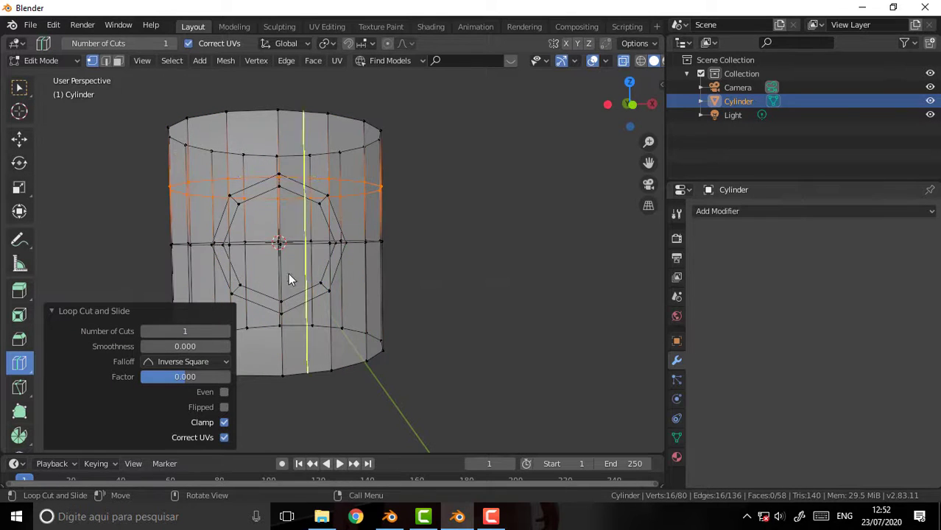
left_click(288, 315)
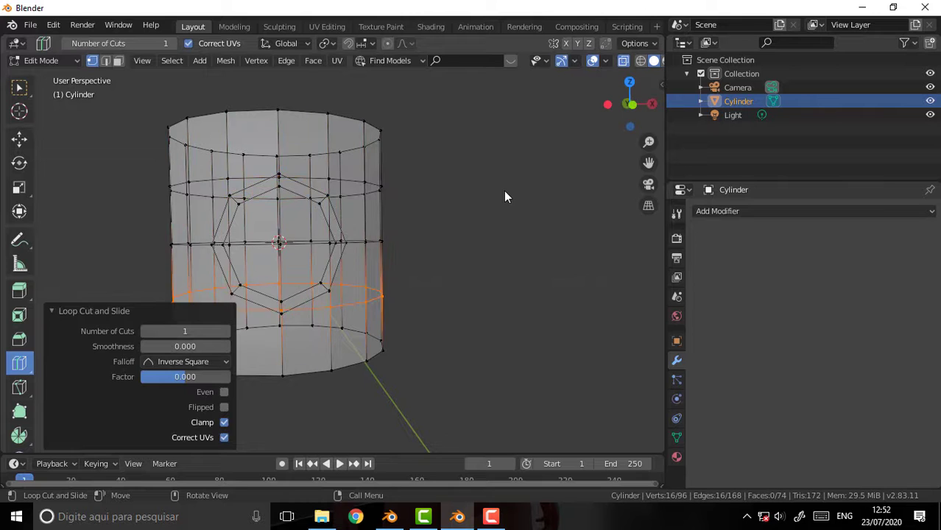
middle_click_drag(503, 190, 585, 203)
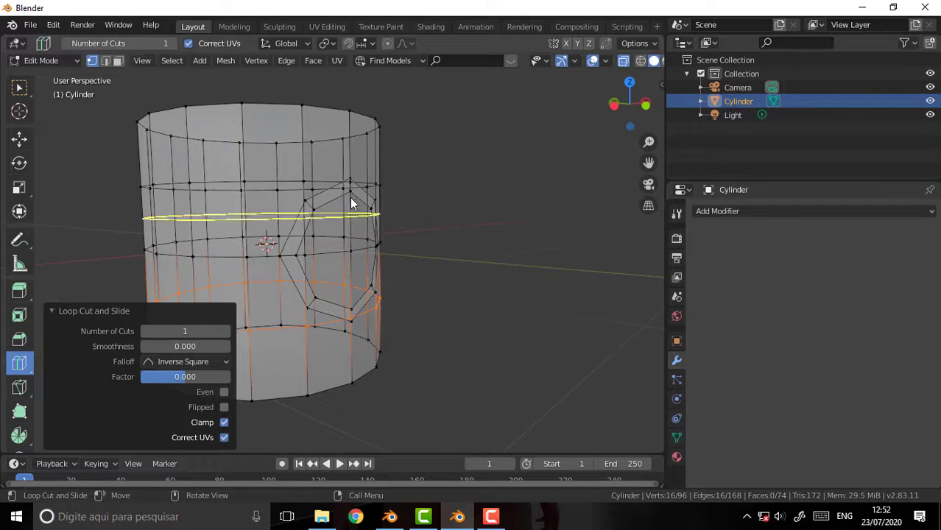
- Go back to box selection in edge mode and select the upper edge loop
left_click(20, 87)
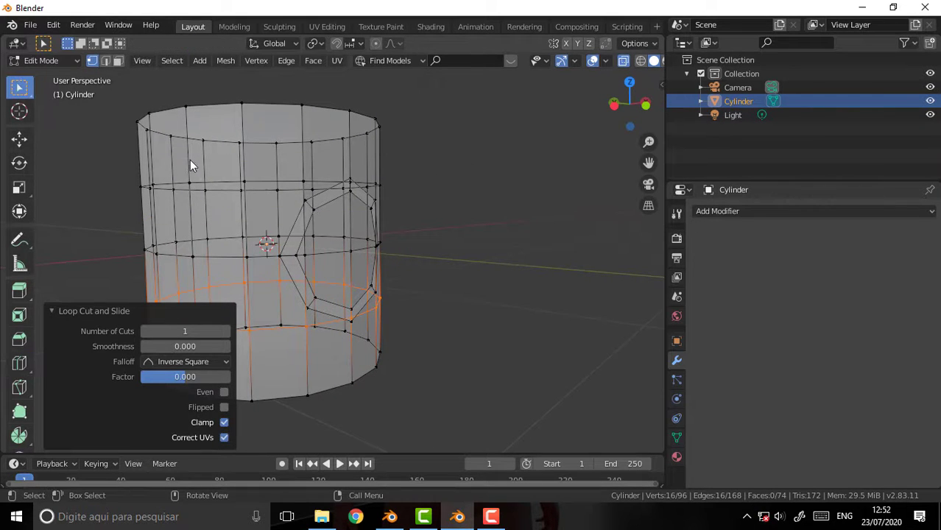
left_click(107, 61)
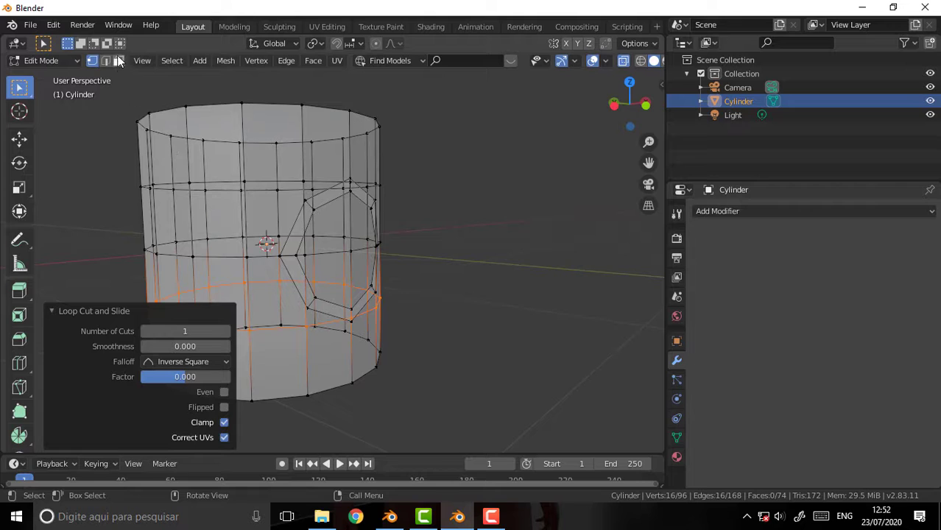
left_click(320, 182, "alt")
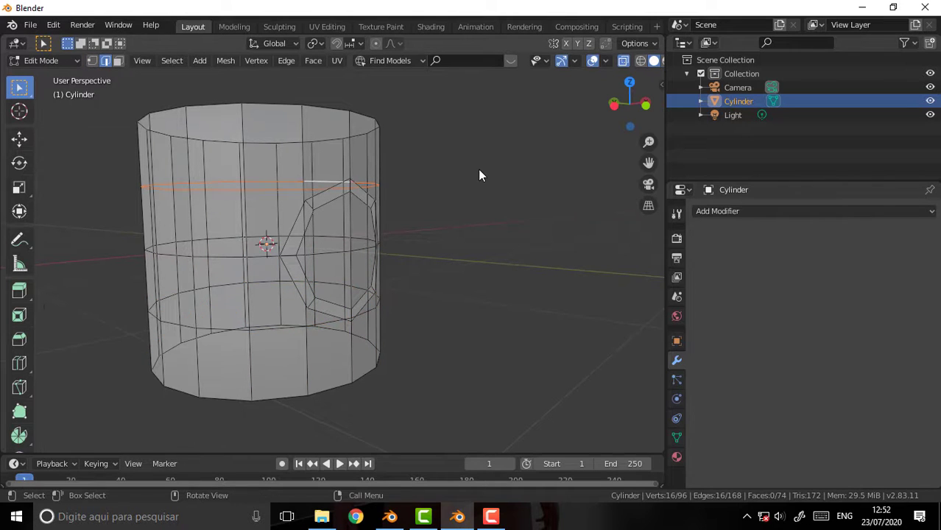
- Raise the upper edge loop 0.14835 m along the Z axis
key("g")
key("z")
key("z")
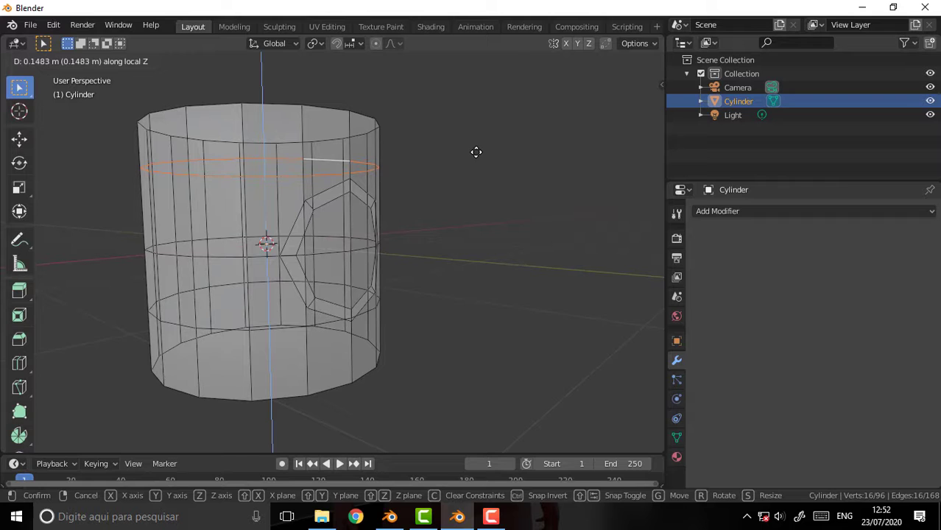
left_click(476, 152)
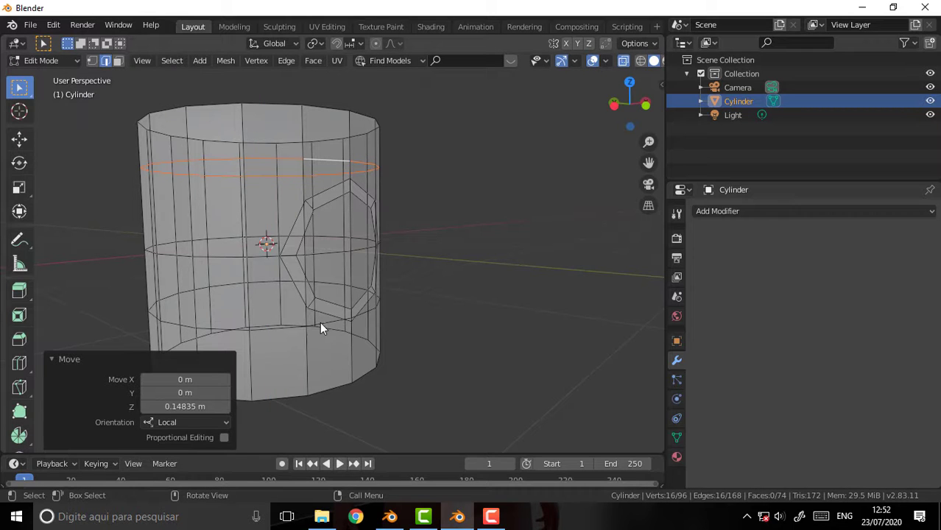
- Slide the lower edge loop down toward the base with Edge Slide factor 0.328
left_click(319, 324)
left_click(320, 324, "alt")
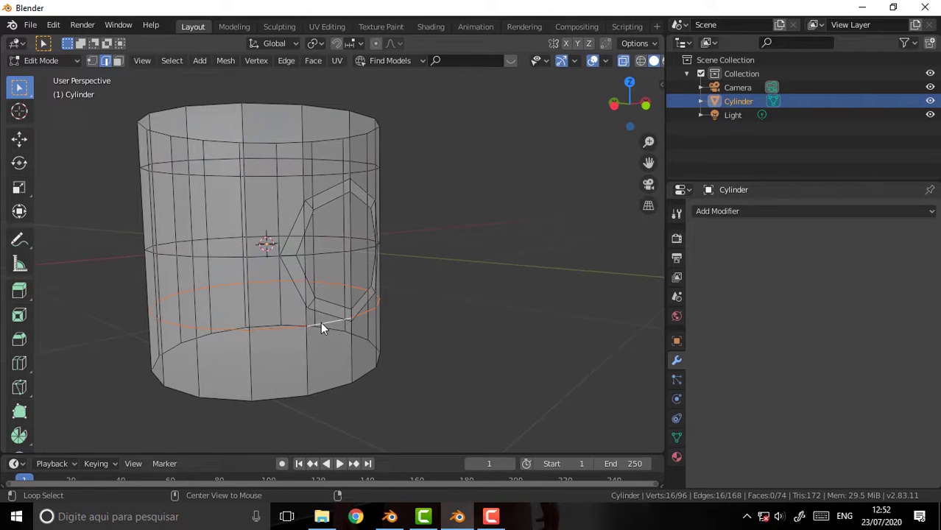
key("g")
key("g")
left_click(499, 259)
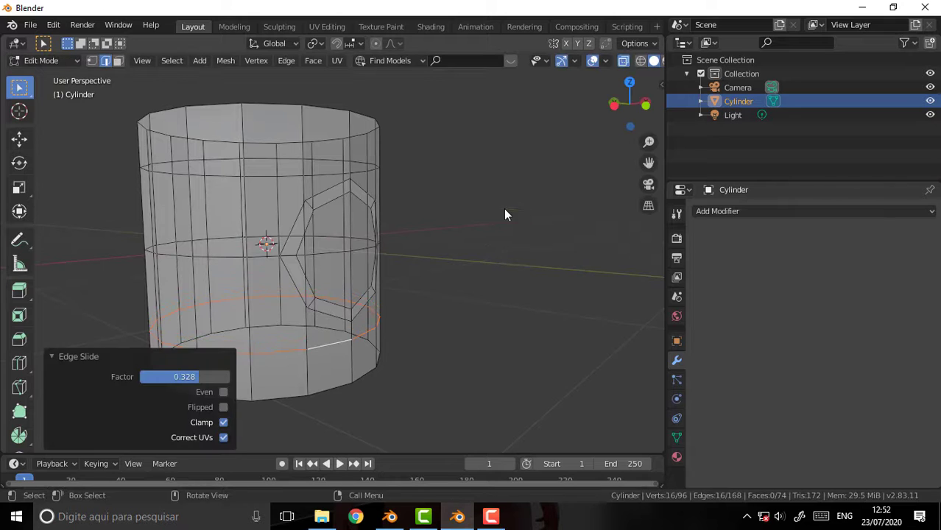
middle_click_drag(505, 213, 432, 190)
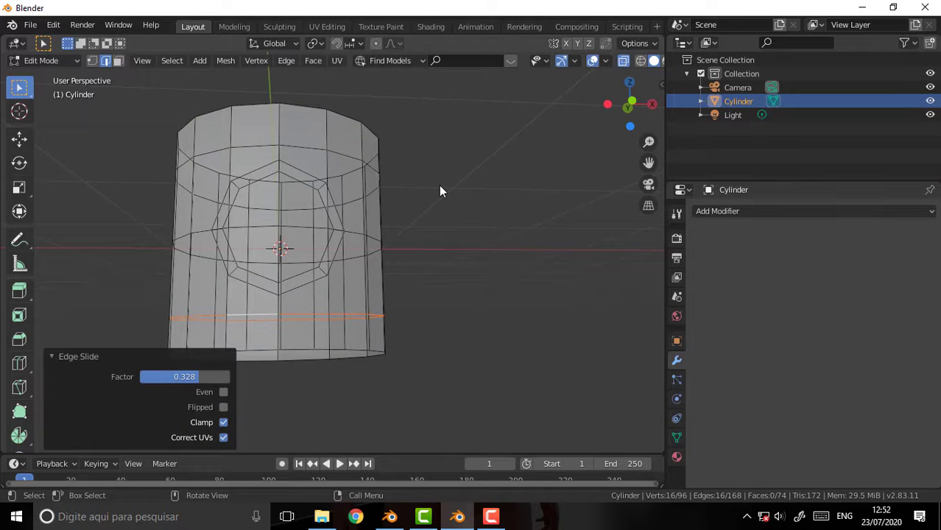
middle_click_drag(439, 191, 432, 198)
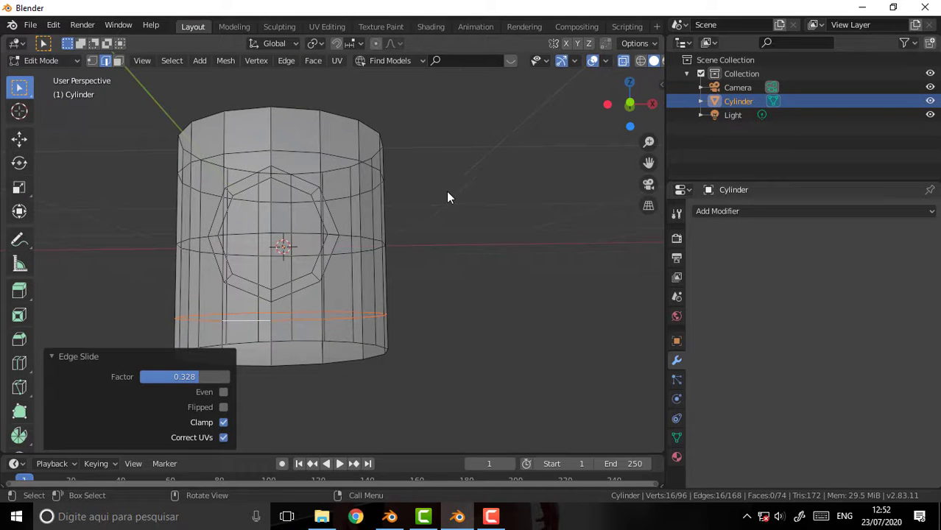
middle_click_drag(448, 197, 445, 210)
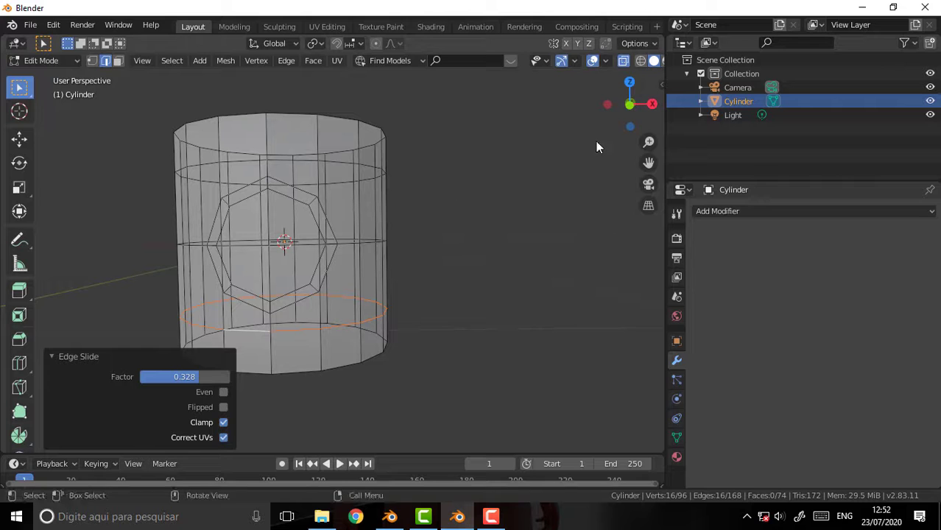
left_click_drag(648, 162, 440, 226)
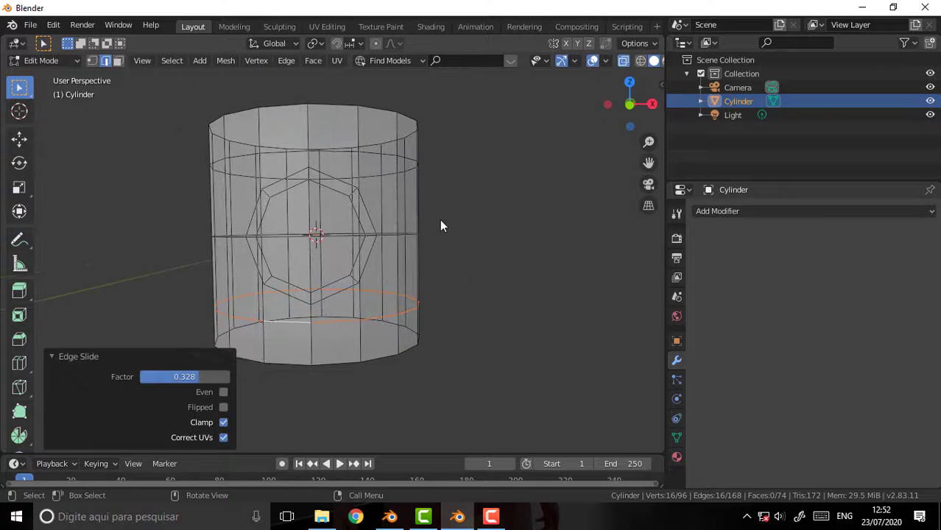
mouse_move(440, 225)
middle_mouse_down()
mouse_move(510, 204)
mouse_move(478, 213)
middle_mouse_up()
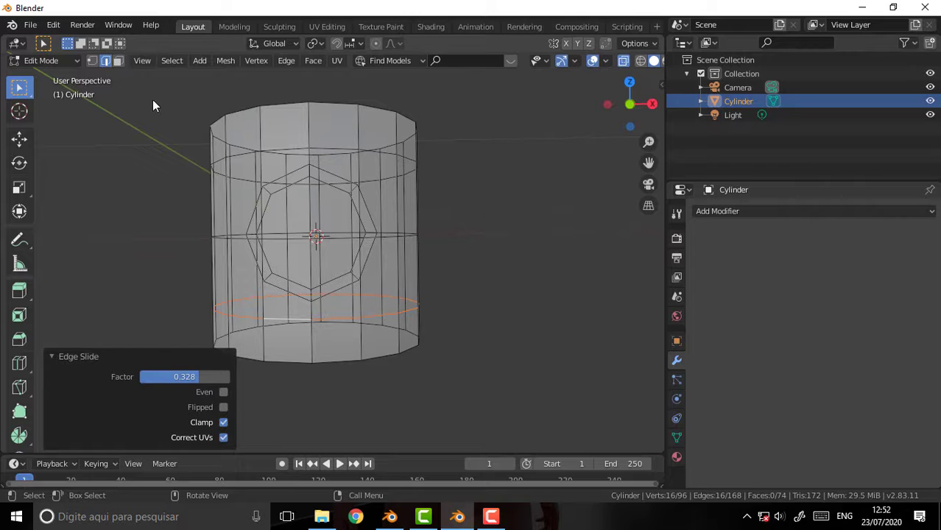
left_click(118, 62)
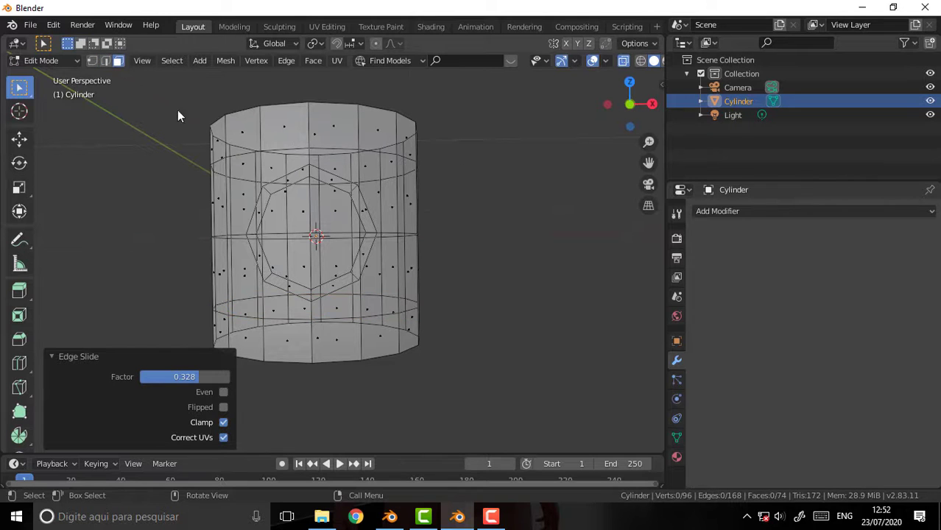
- With X-Ray off, select the eight wall faces around the octagon and delete them
left_click(623, 60)
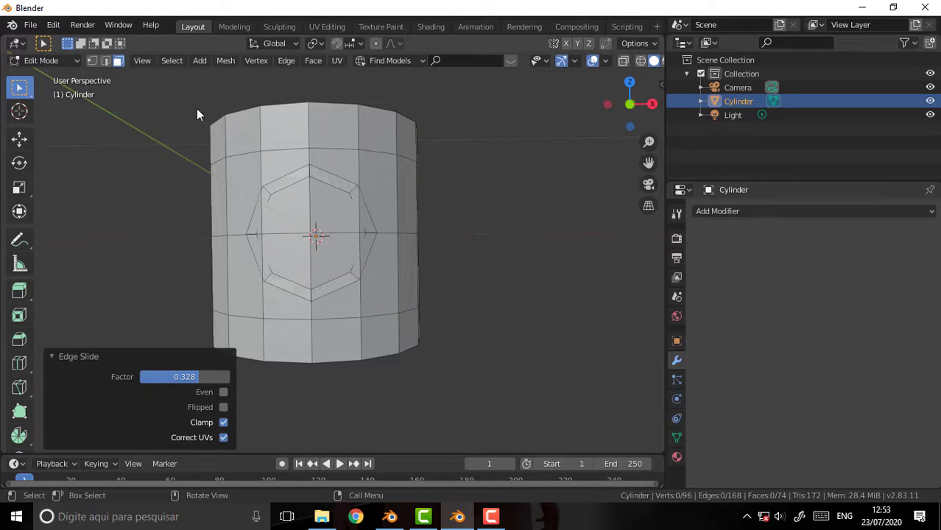
left_click(388, 164, "shift")
left_click(339, 167, "shift")
left_click(284, 162, "shift")
left_click(244, 193, "shift")
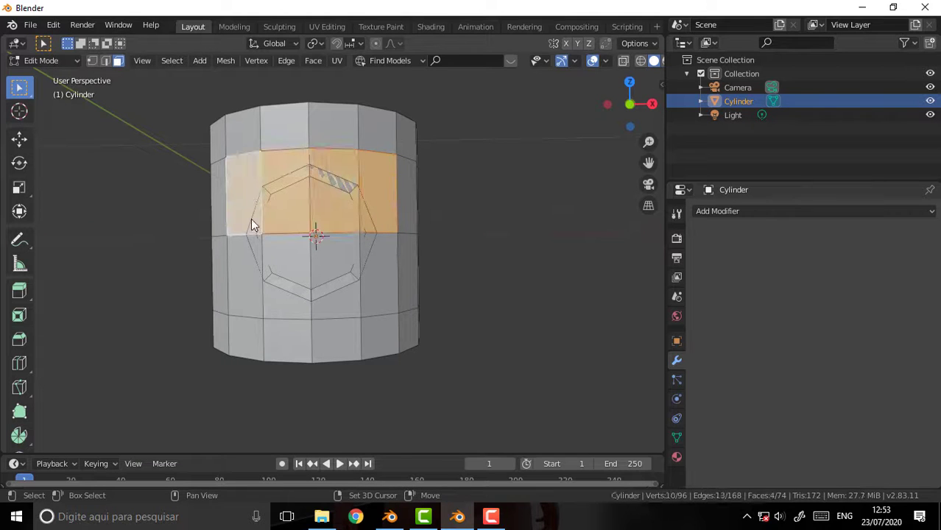
left_click(254, 285, "shift")
left_click(294, 298, "shift")
left_click(342, 299, "shift")
left_click(382, 283, "shift")
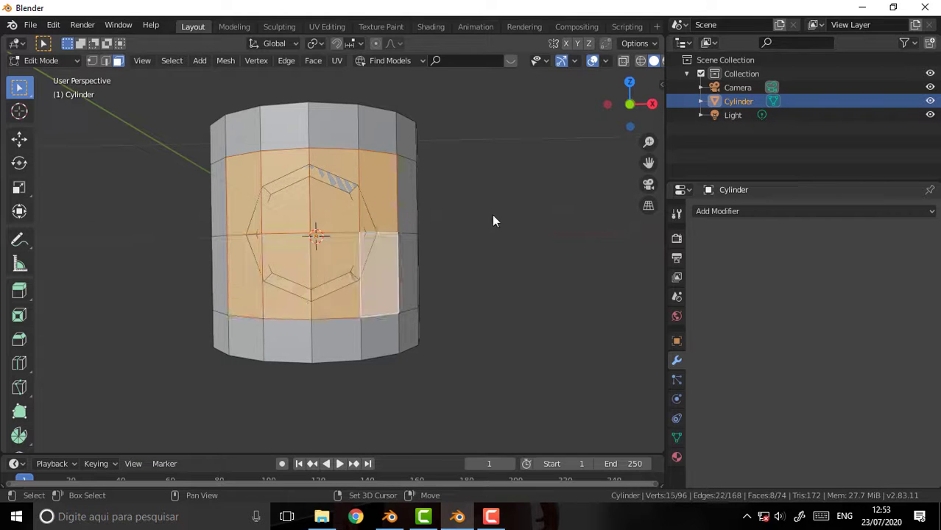
key("x")
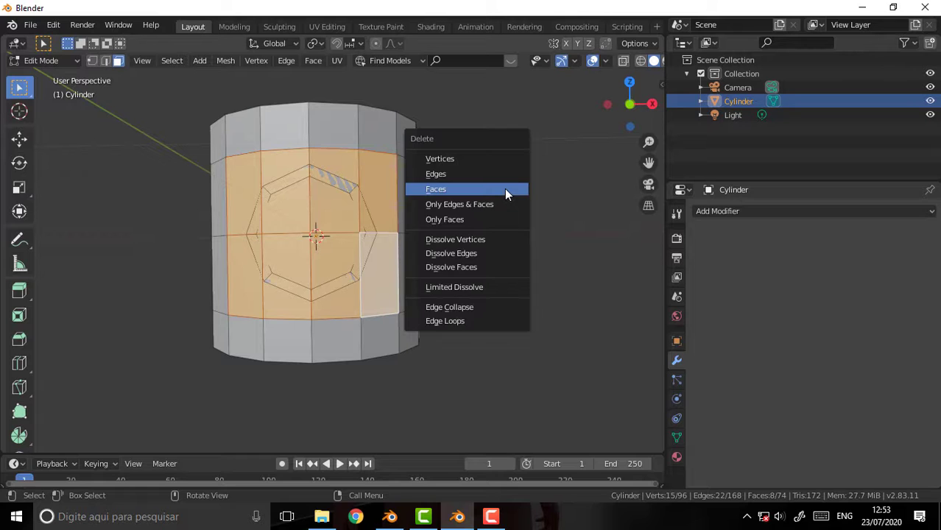
left_click(505, 190)
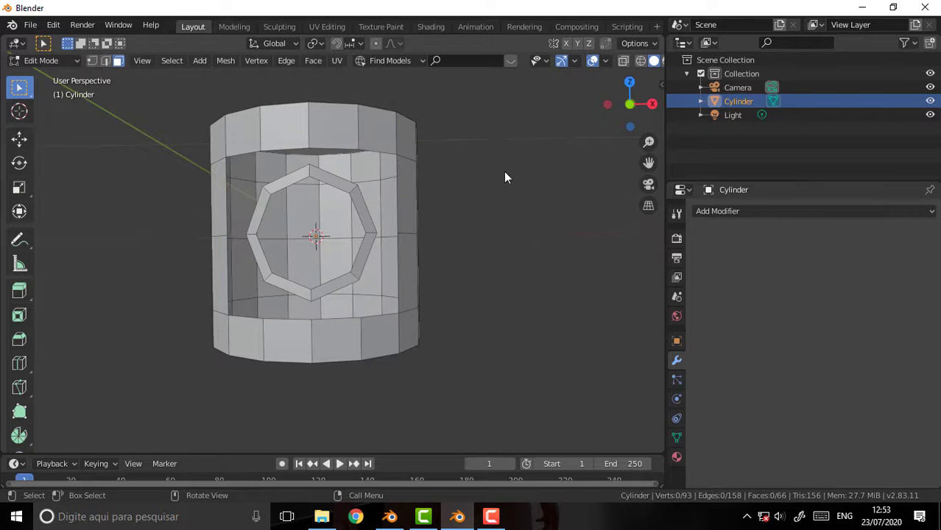
mouse_move(504, 177)
middle_mouse_down()
mouse_move(581, 154)
mouse_move(489, 173)
mouse_move(506, 166)
mouse_move(499, 151)
mouse_move(481, 149)
mouse_move(480, 161)
mouse_move(516, 169)
mouse_move(493, 174)
middle_mouse_up()
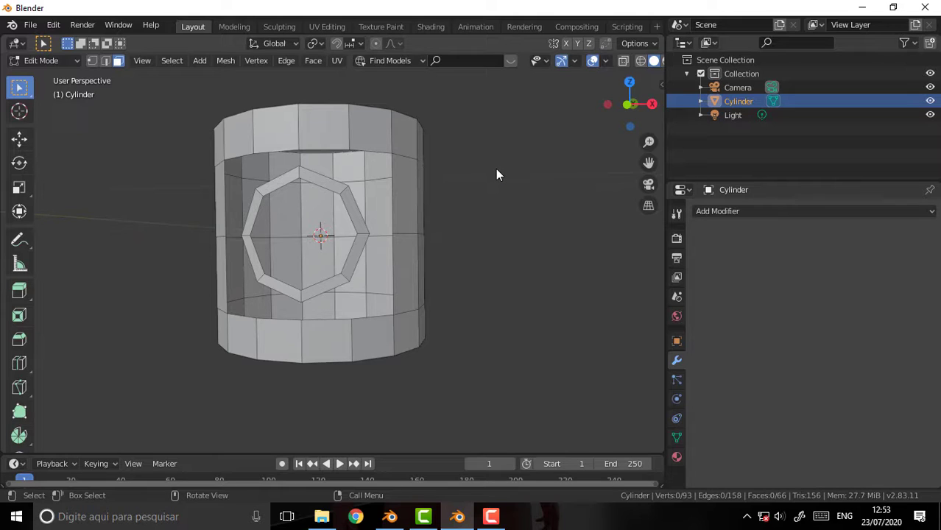
- Undo the deletion, then delete only the four faces beside the octagon
key("ctrl+z")
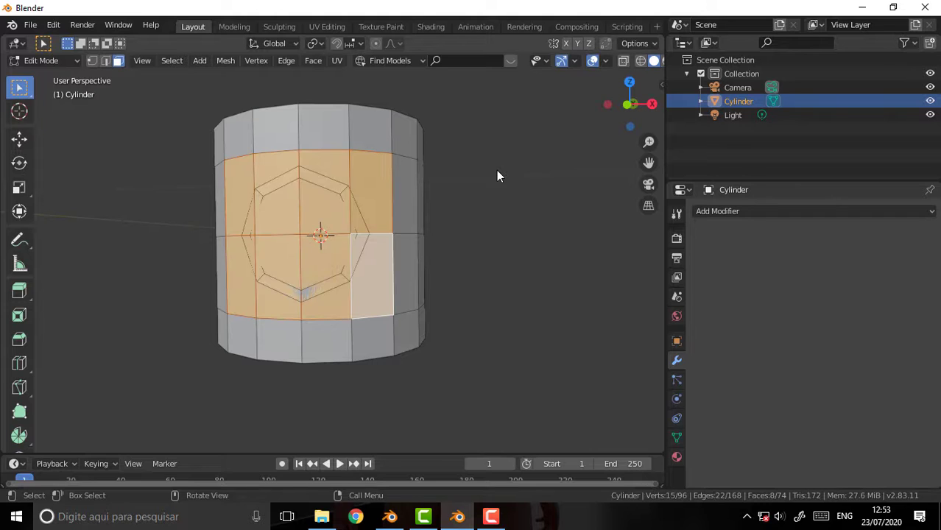
key("ctrl+z")
left_click(319, 175)
left_click(278, 174, "shift")
left_click(273, 259, "shift")
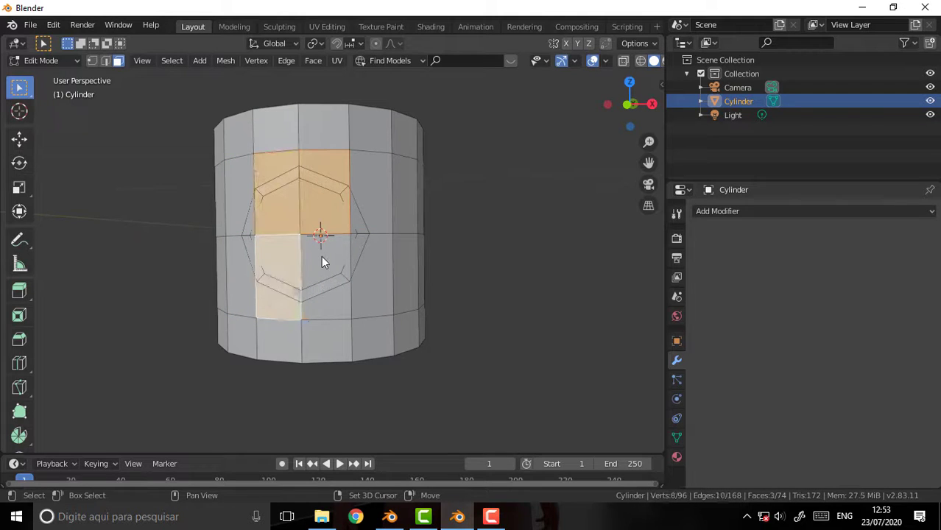
left_click(324, 259, "shift")
key("x")
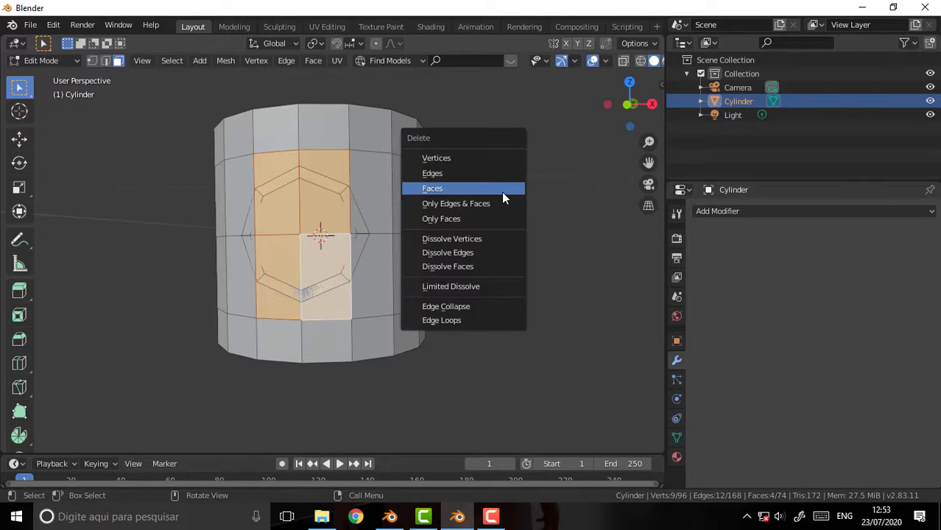
left_click(501, 189)
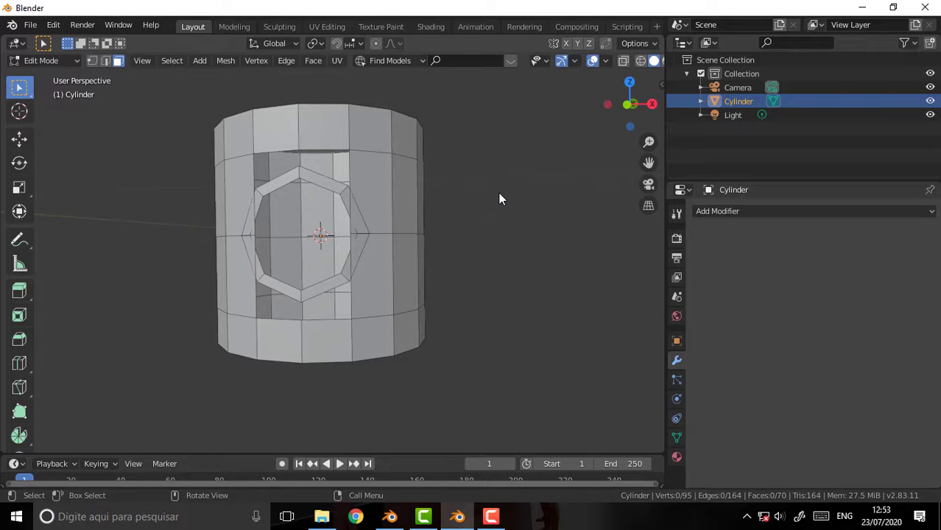
- Vertex-slide the side vertices toward the octagon's corners, ending at factor 0.757
left_click(92, 61)
left_click(351, 236)
key("shift+v")
left_click(545, 214)
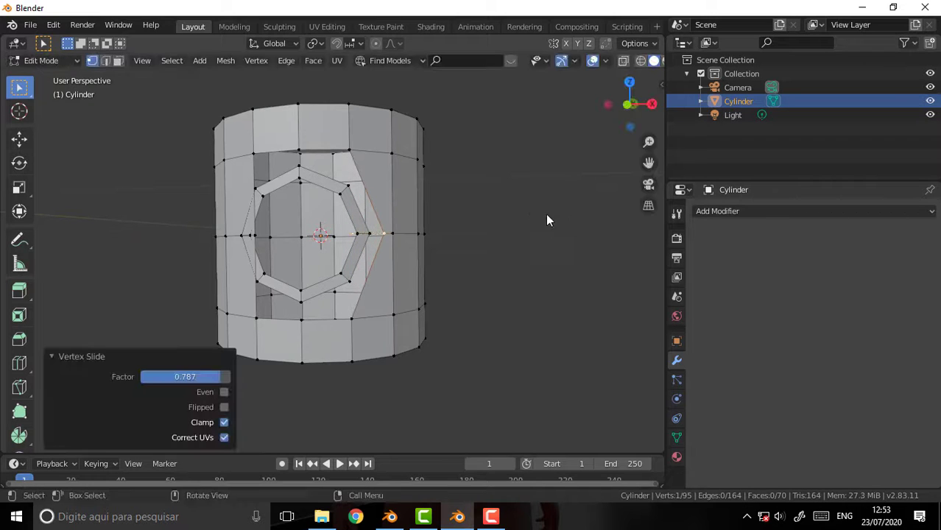
middle_click_drag(528, 208, 589, 224)
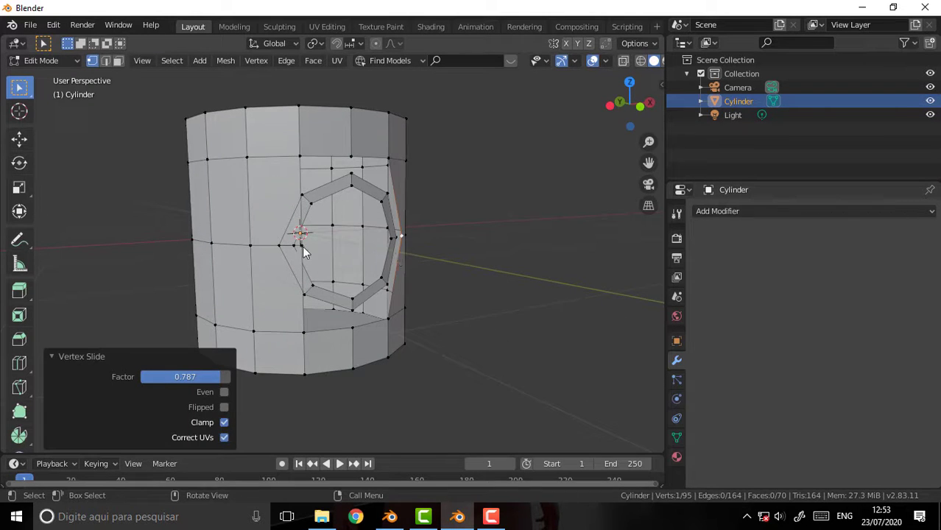
key("ctrl+z")
key("shift+v")
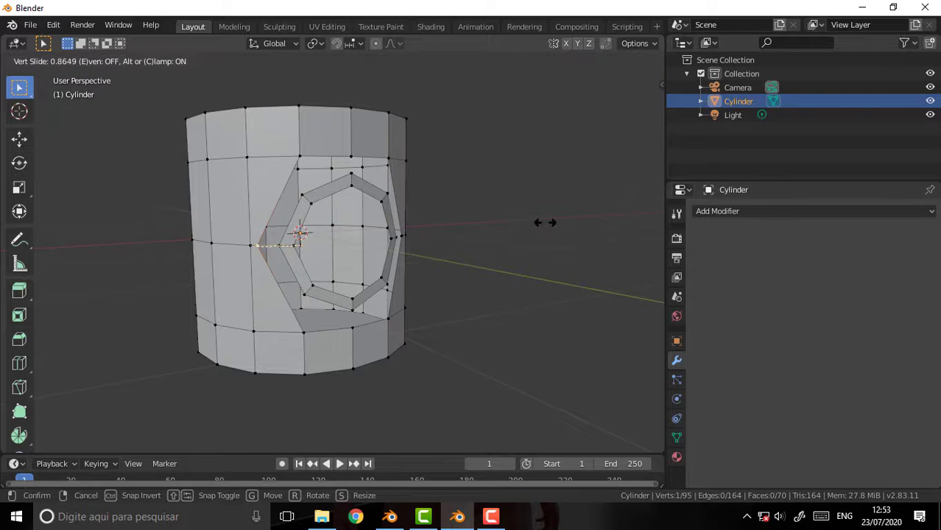
left_click(546, 222)
mouse_move(560, 186)
middle_mouse_down()
mouse_move(527, 99)
mouse_move(498, 172)
middle_mouse_up()
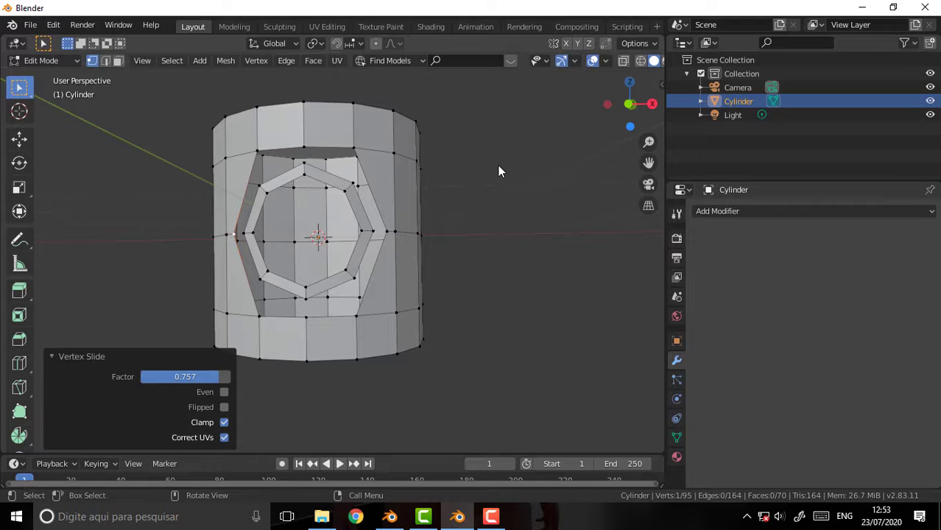
mouse_move(498, 171)
middle_mouse_down()
mouse_move(538, 185)
mouse_move(502, 175)
middle_mouse_up()
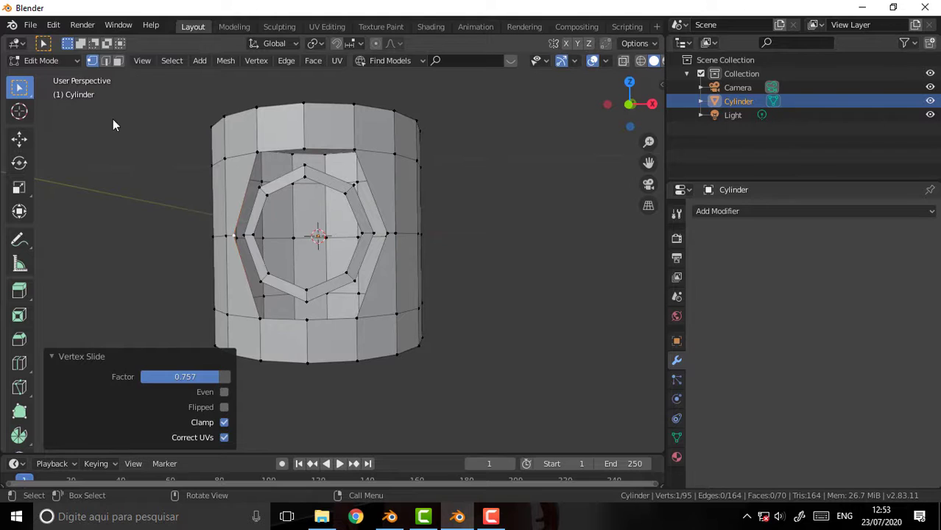
- Fill faces across the gaps above, right and lower-right of the octagon
left_click(105, 60)
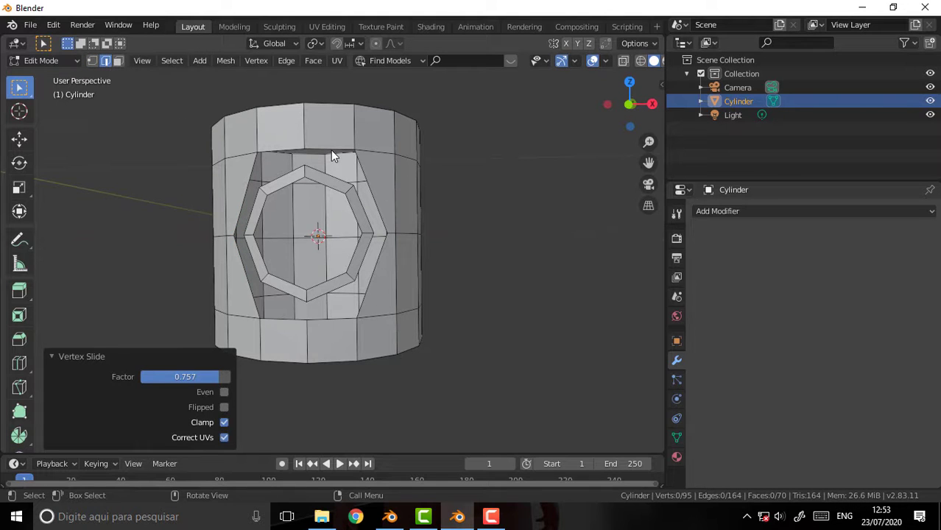
left_click(331, 151)
left_click(331, 176, "shift")
key("f")
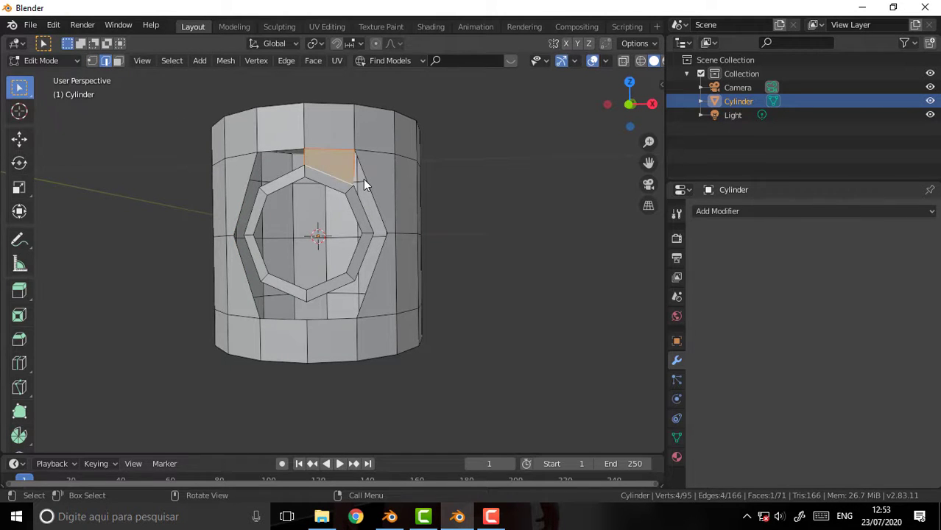
left_click(375, 203)
left_click(361, 212, "shift")
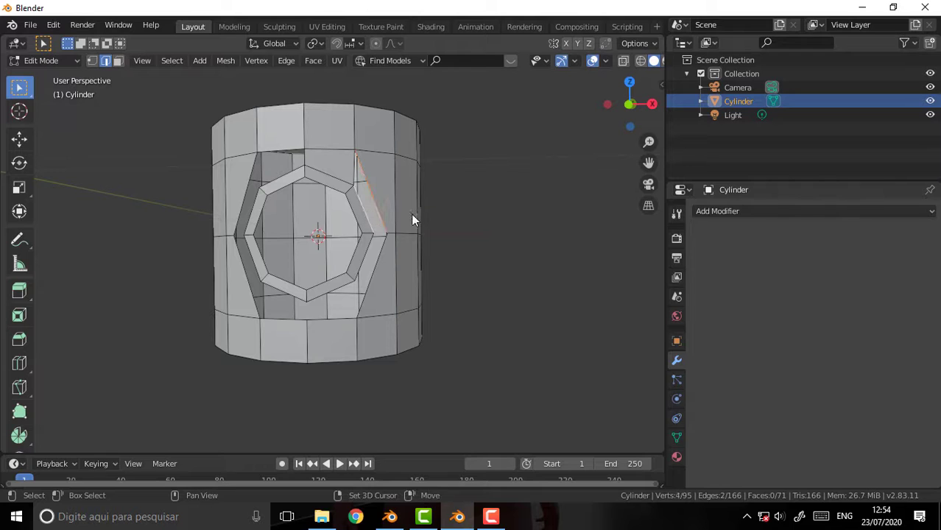
left_click(371, 263, "shift")
key("f")
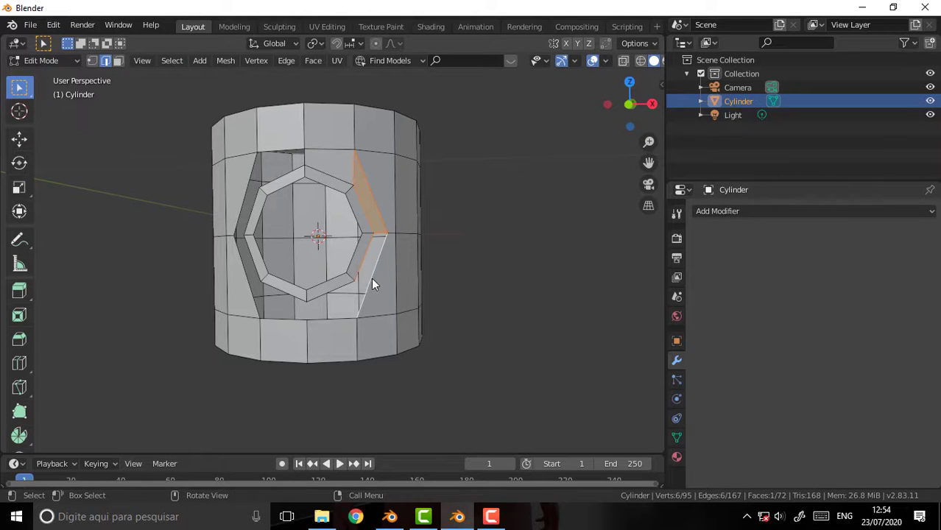
left_click(368, 263)
left_click(363, 259, "shift")
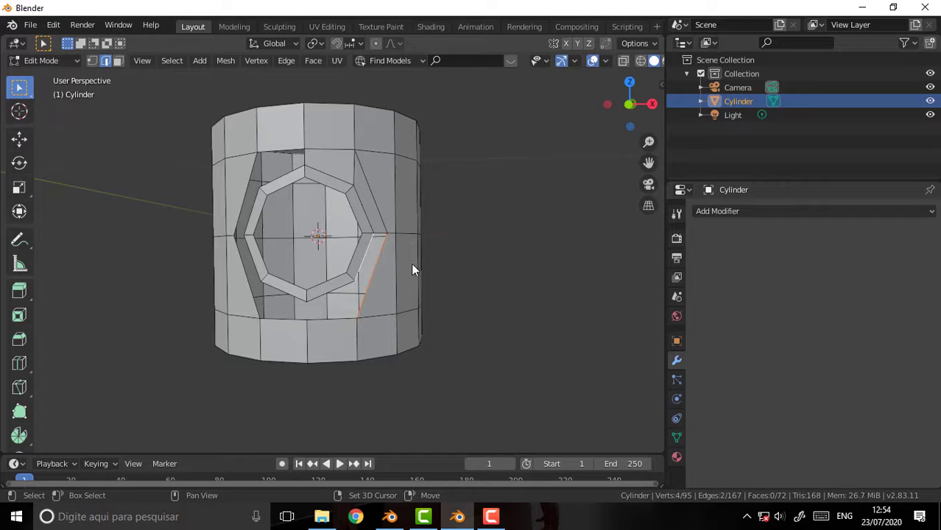
key("f")
- Fill the remaining gaps below, lower-left, left and upper-left of the octagon
left_click(337, 290)
left_click(334, 316, "shift")
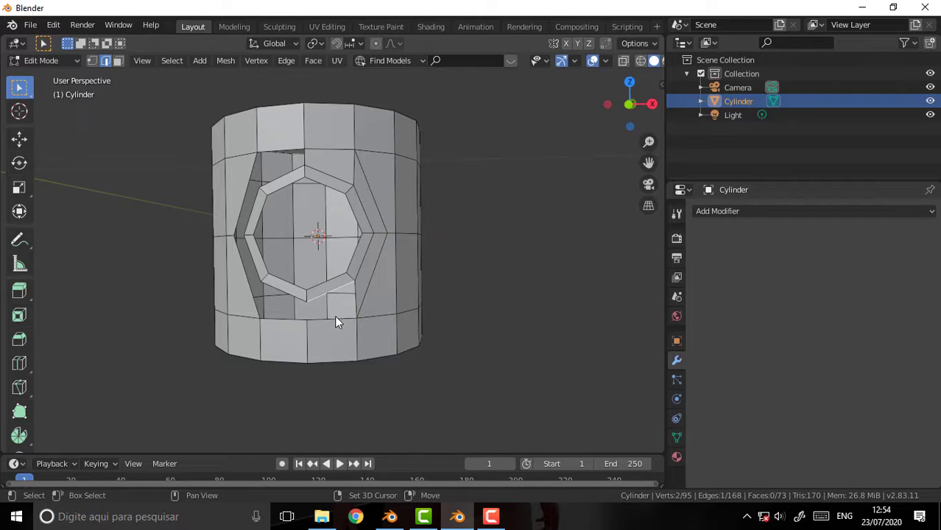
key("f")
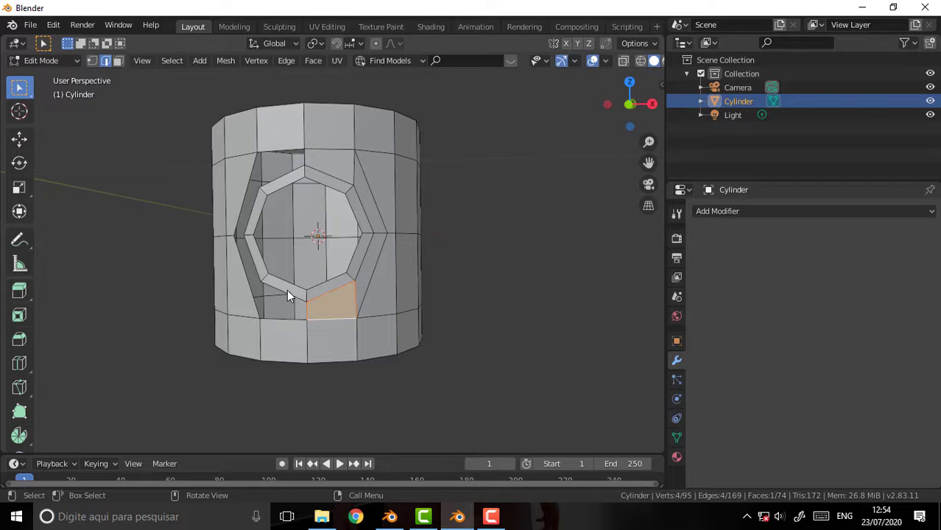
left_click(289, 292)
left_click(309, 310, "shift")
key("f")
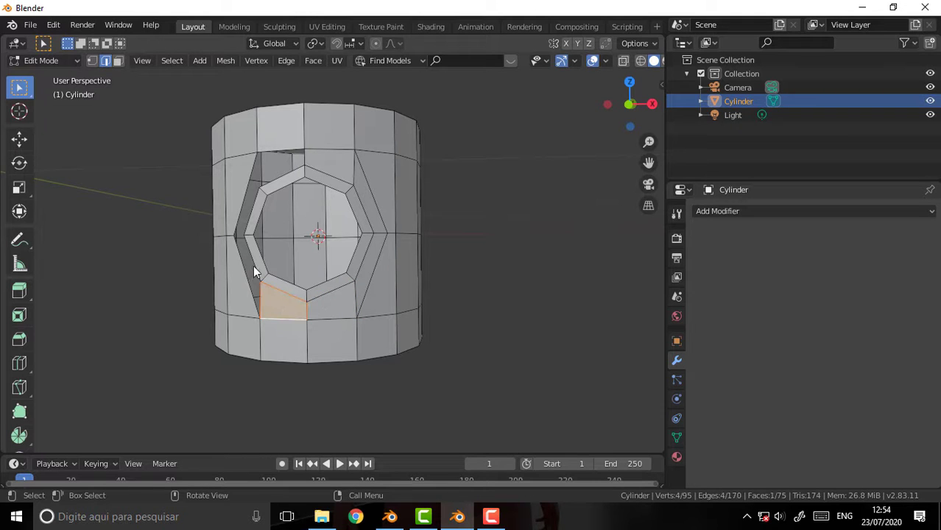
left_click(253, 262)
left_click(255, 272, "shift")
key("f")
left_click(240, 204)
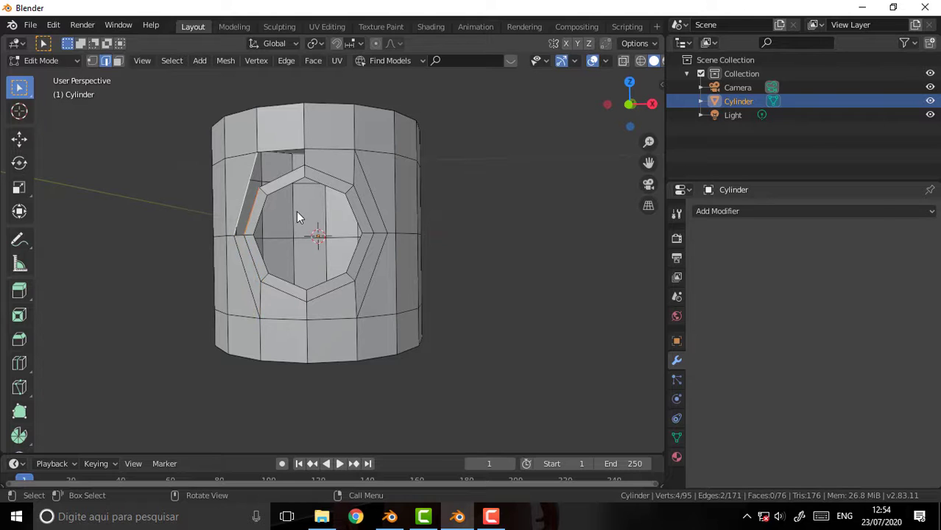
key("f")
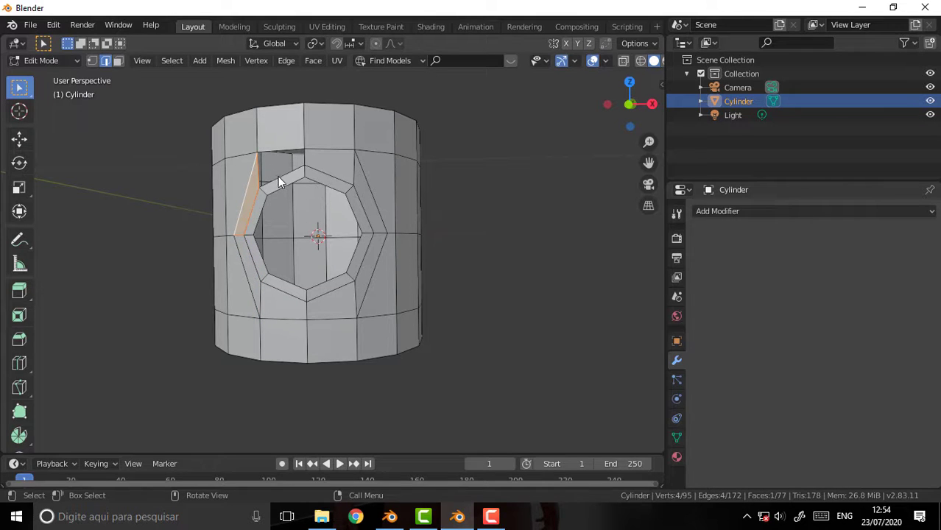
left_click(277, 176)
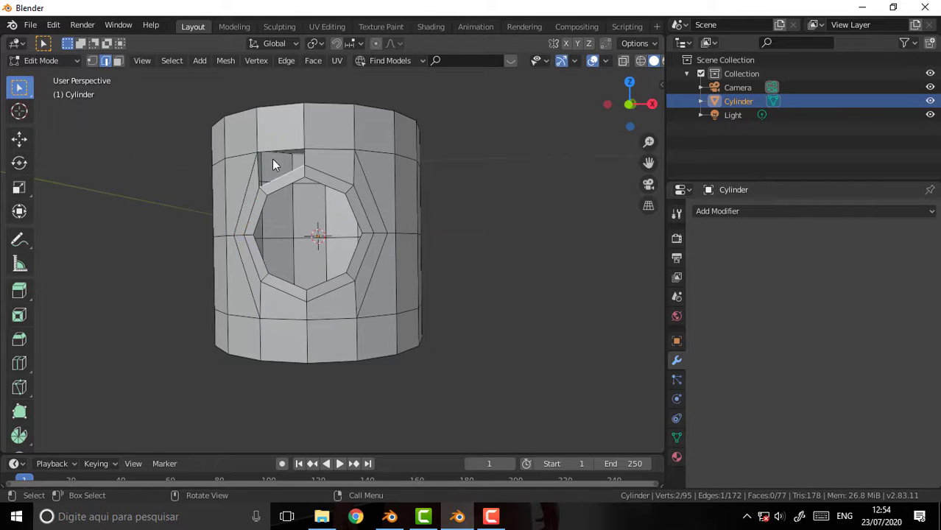
key("f")
left_click(456, 167)
mouse_move(455, 168)
middle_mouse_down()
mouse_move(586, 175)
mouse_move(527, 183)
mouse_move(508, 67)
mouse_move(531, 256)
mouse_move(571, 254)
middle_mouse_up()
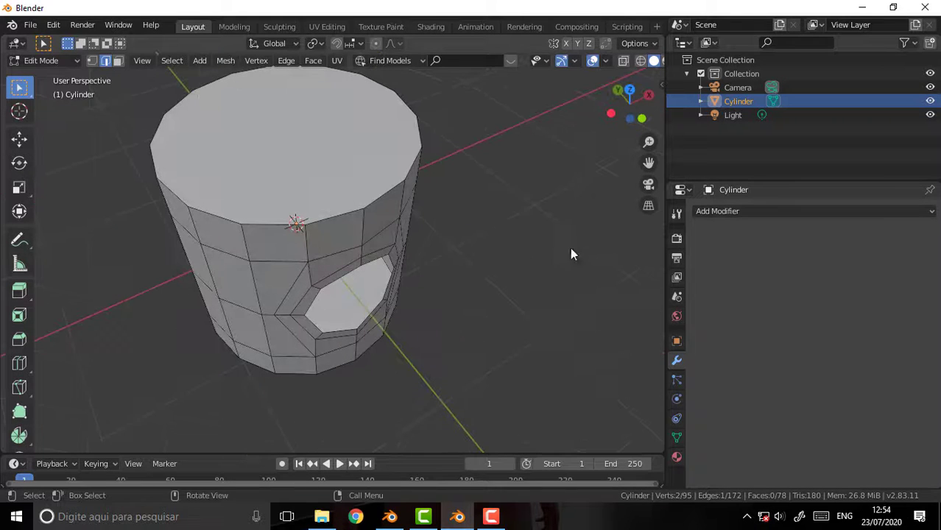
- In face select mode, delete the cylinder's top cap face
left_click(118, 61)
left_click(302, 140)
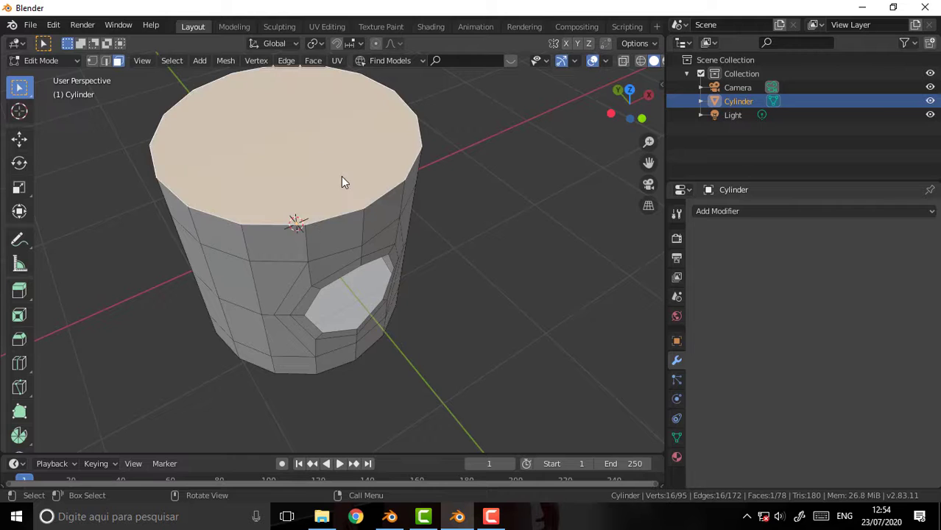
key("x")
left_click(312, 219)
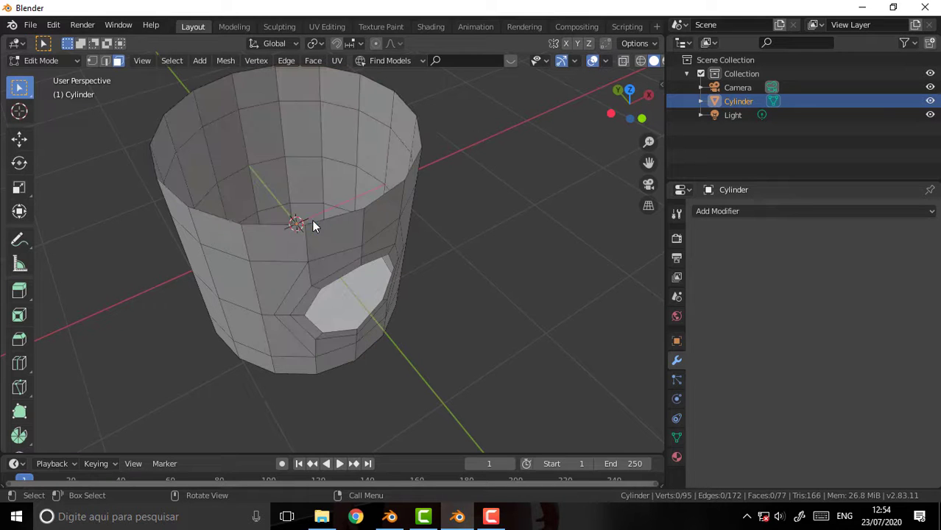
- Delete the bottom cap face too, leaving an open-ended tube
middle_click_drag(449, 249, 424, 123)
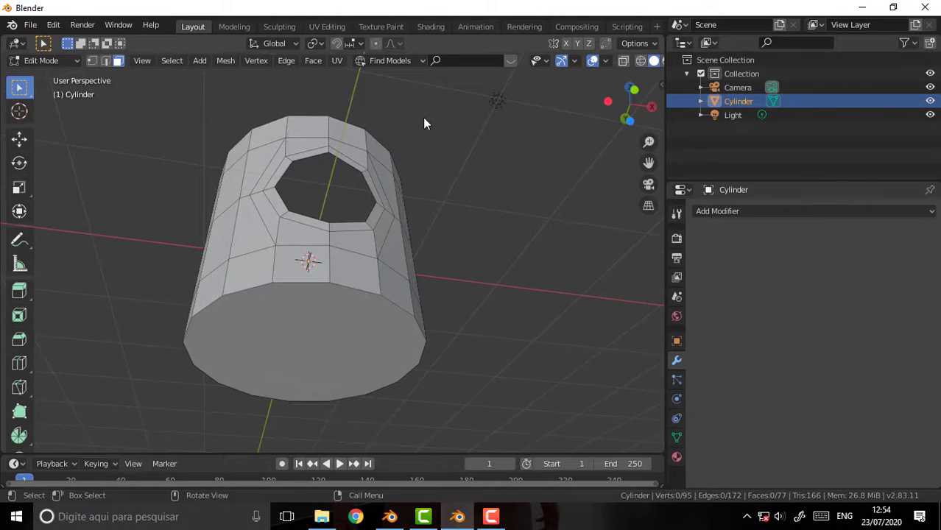
left_click(314, 318)
key("x")
left_click(451, 147)
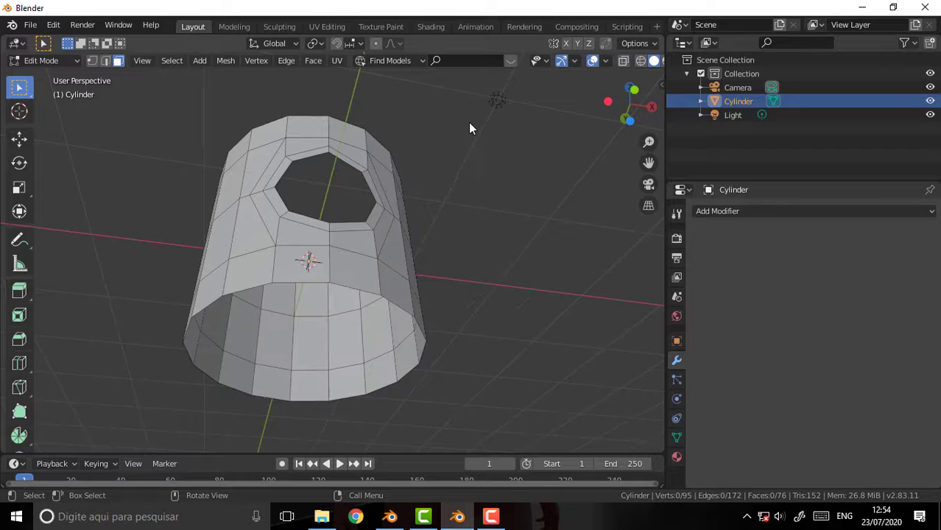
mouse_move(469, 128)
middle_mouse_down()
mouse_move(519, 255)
mouse_move(452, 221)
mouse_move(481, 188)
middle_mouse_up()
- Extrude the octagonal face ring around the side hole 0.817 m outward
left_click(353, 195, "alt")
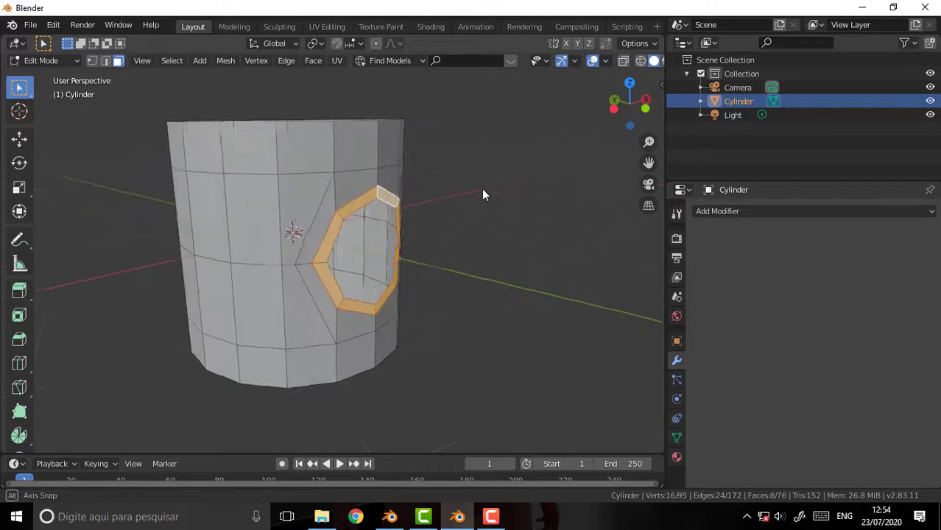
key("e")
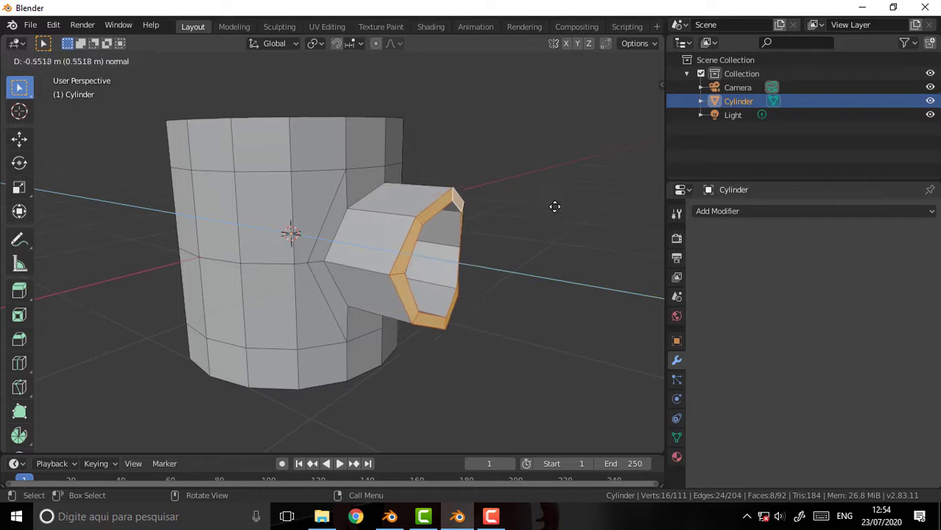
left_click(583, 230)
mouse_move(527, 184)
middle_mouse_down()
mouse_move(580, 157)
mouse_move(558, 166)
mouse_move(573, 173)
mouse_move(594, 164)
mouse_move(574, 175)
middle_mouse_up()
- Flatten the extruded spout's end by scaling it to 0 along Y
key("s")
key("y")
key("0")
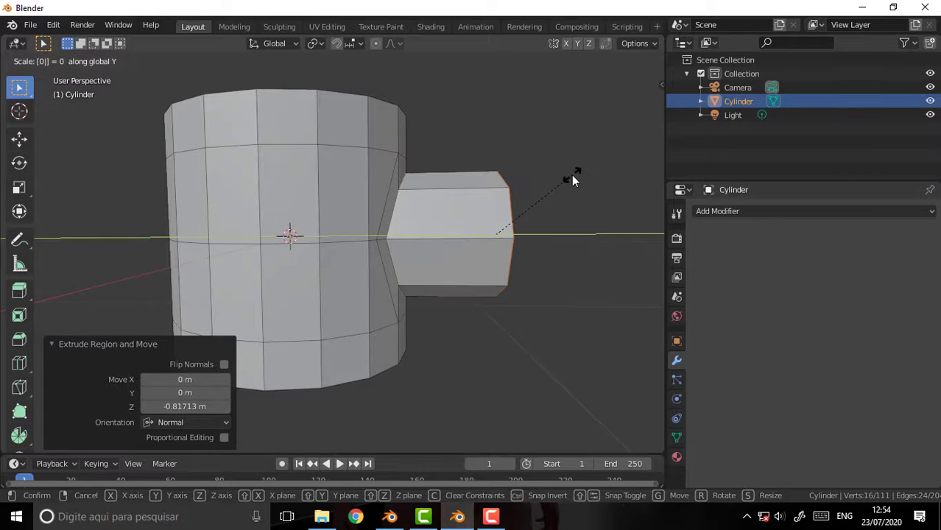
key("Return")
mouse_move(568, 151)
middle_mouse_down()
mouse_move(437, 144)
mouse_move(478, 154)
mouse_move(306, 185)
mouse_move(488, 180)
mouse_move(368, 186)
mouse_move(408, 206)
mouse_move(399, 204)
mouse_move(438, 195)
mouse_move(421, 186)
middle_mouse_up()
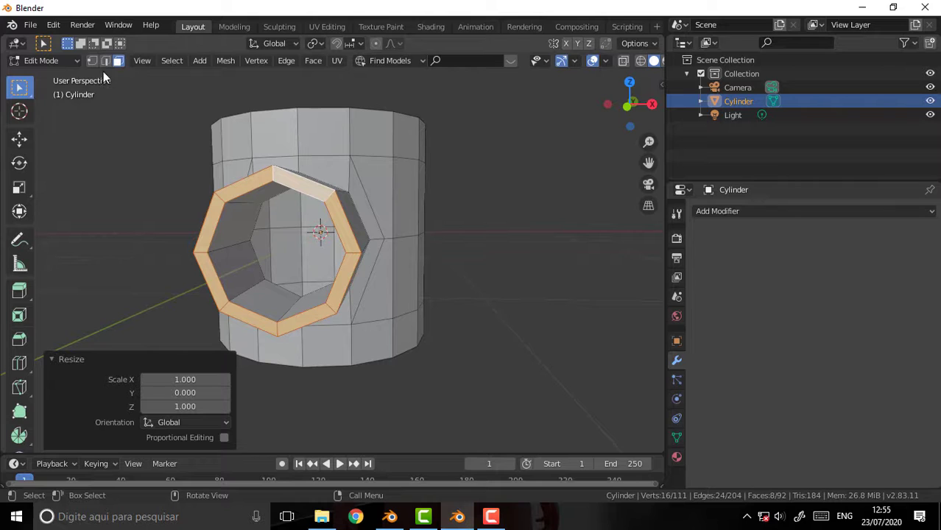
- In vertex select mode, slide the vertices directly above and below the spout along their edges
key("1")
left_click(352, 155)
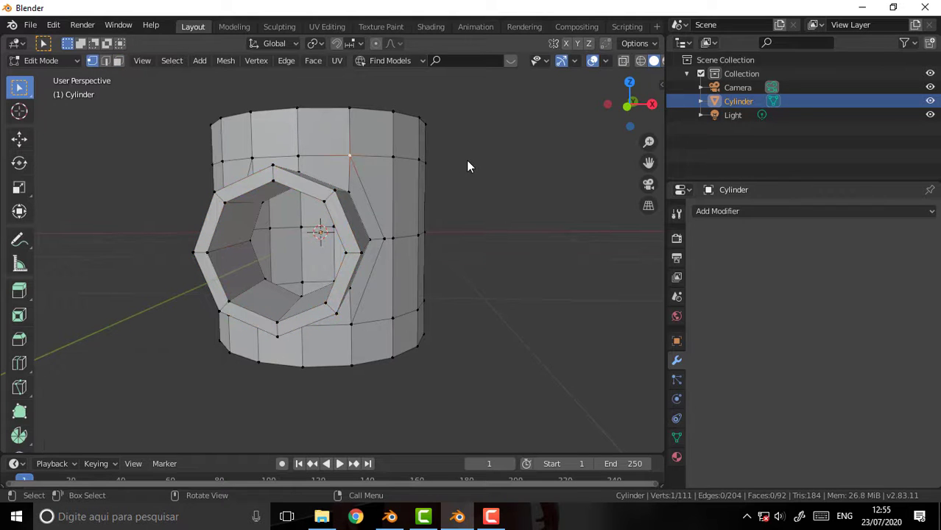
key("g")
key("g")
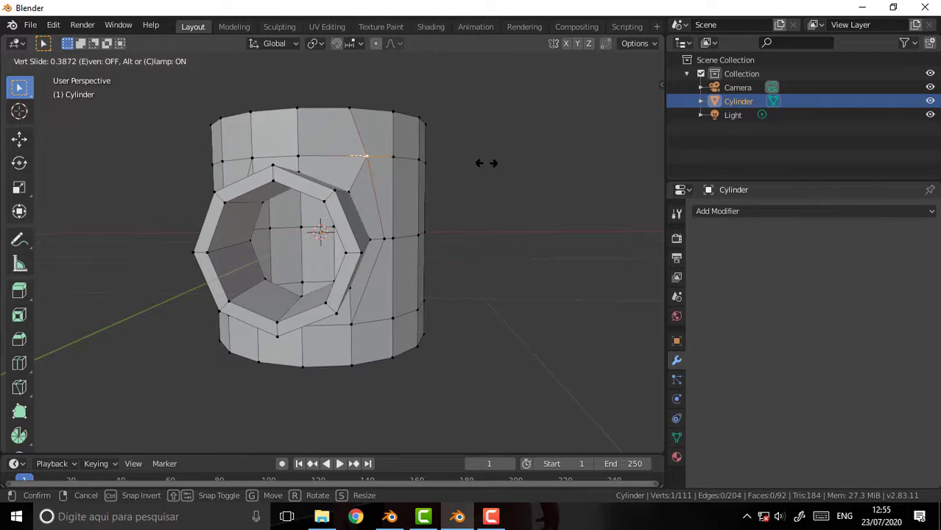
left_click(485, 163)
left_click(351, 326)
key("g")
key("g")
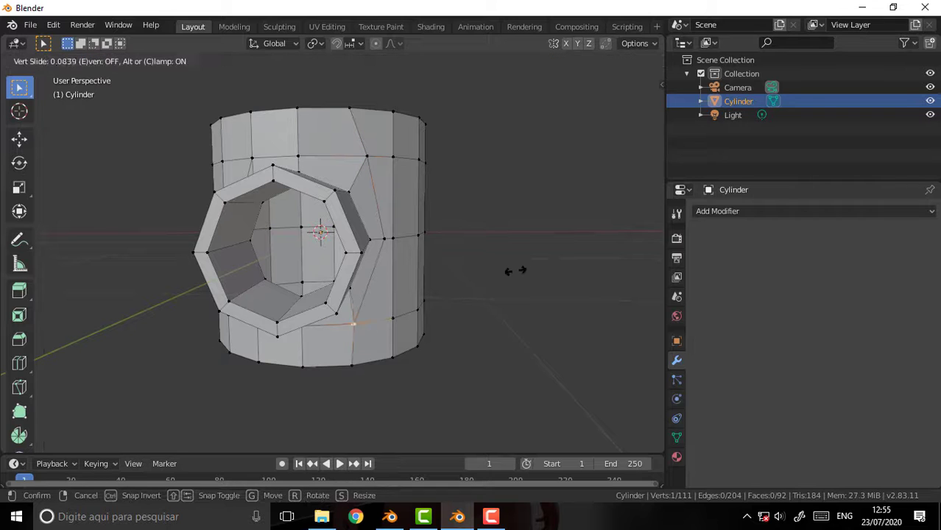
left_click(521, 272)
mouse_move(521, 273)
middle_mouse_down()
mouse_move(567, 268)
mouse_move(502, 268)
middle_mouse_up()
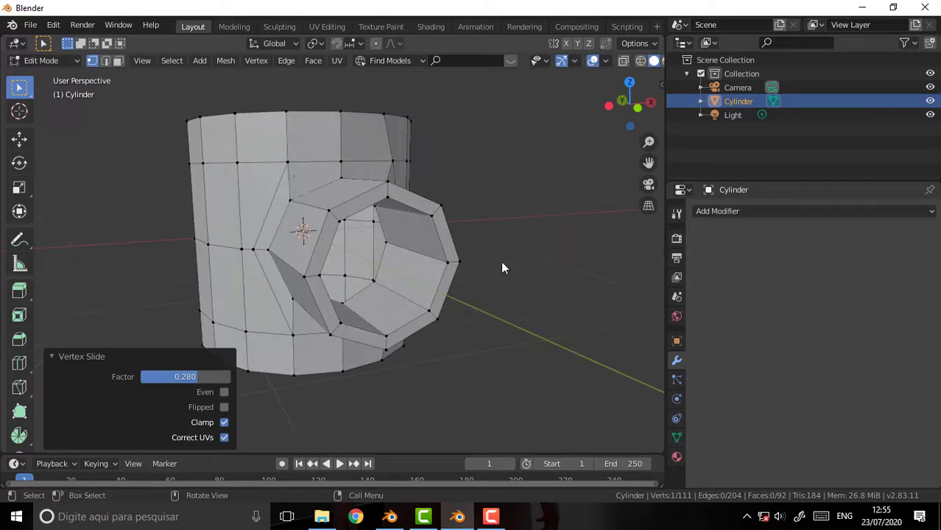
- Slide the second pair of vertices above and below the spout, ending at factor 0.456; switch to edge select
left_click(287, 161)
key("g")
key("g")
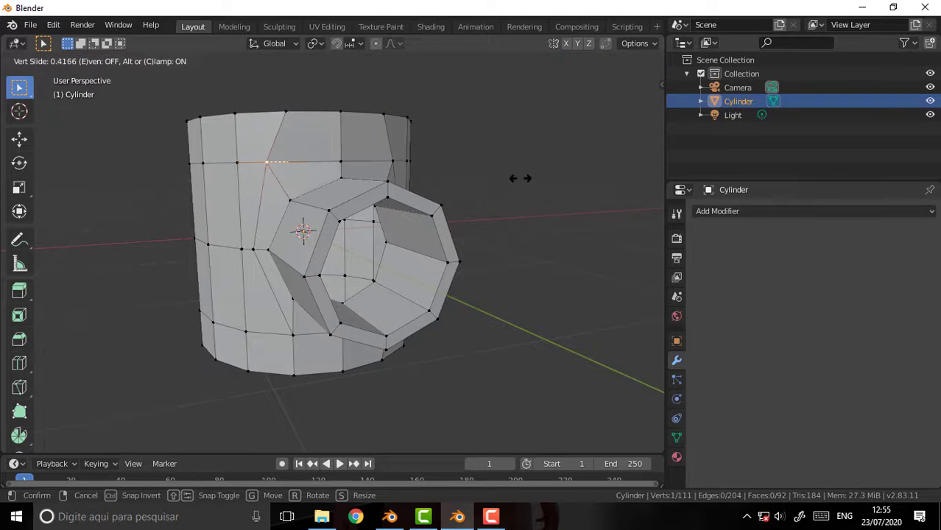
left_click(516, 177)
left_click(292, 335)
key("g")
key("g")
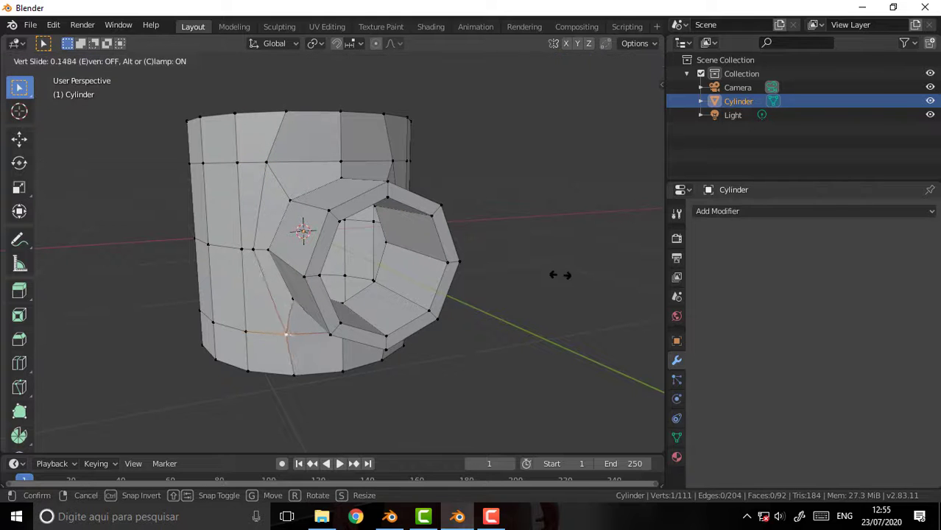
left_click(548, 269)
mouse_move(556, 227)
middle_mouse_down()
mouse_move(479, 143)
mouse_move(542, 83)
mouse_move(508, 70)
mouse_move(498, 247)
mouse_move(466, 255)
mouse_move(627, 213)
middle_mouse_up()
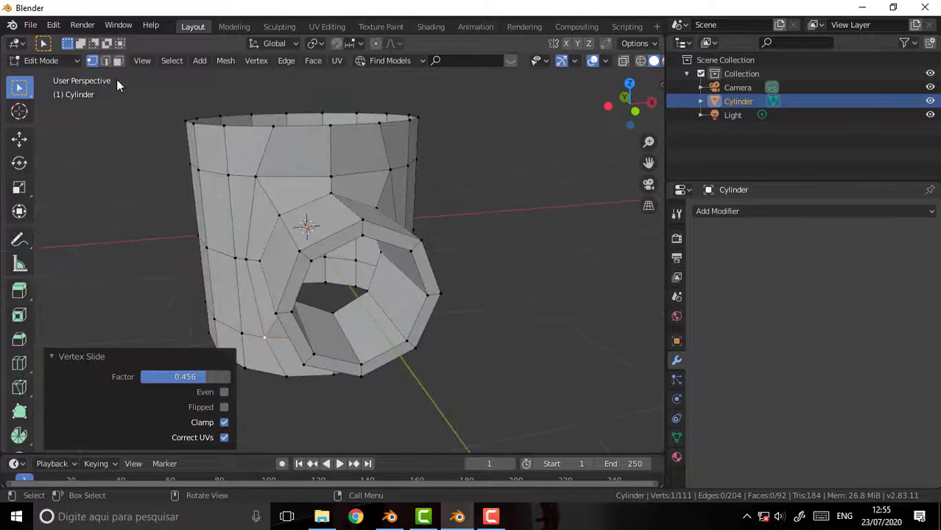
left_click(109, 60)
mouse_move(520, 246)
middle_mouse_down()
mouse_move(471, 229)
mouse_move(483, 236)
middle_mouse_up()
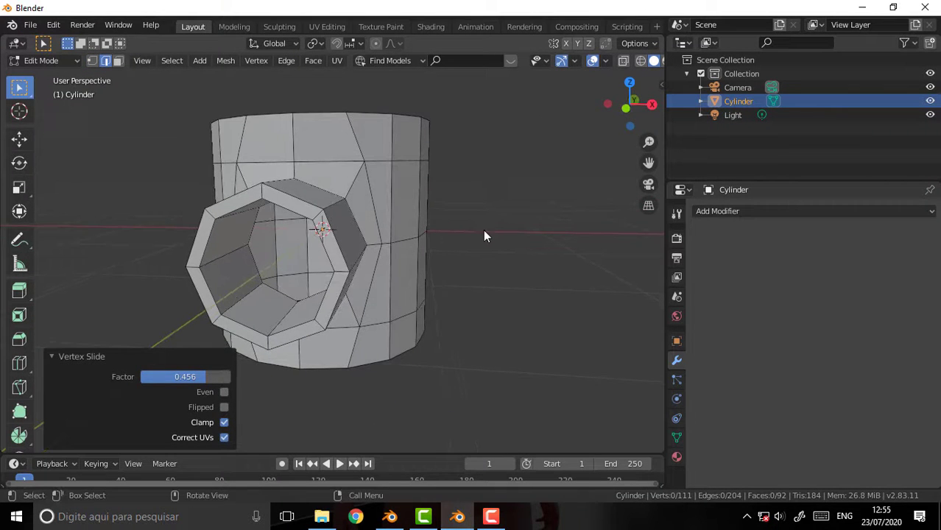
- Bevel the spout's three rim edge loops at 0.0257 m offset with 2 segments
left_click(295, 198, "alt")
left_click(285, 213, "alt+shift")
left_click(357, 228, "alt+shift")
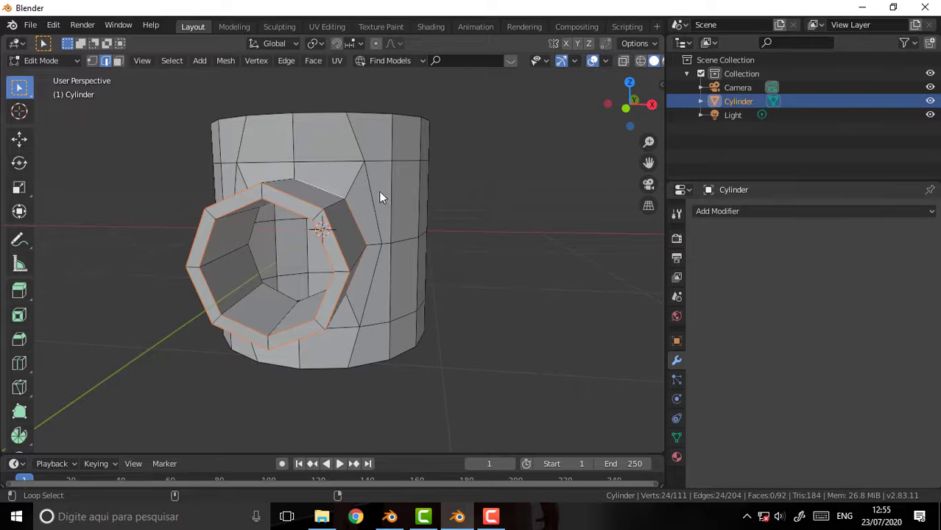
mouse_move(434, 194)
middle_mouse_down()
mouse_move(340, 190)
mouse_move(418, 119)
mouse_move(529, 121)
mouse_move(510, 251)
mouse_move(424, 260)
mouse_move(407, 223)
mouse_move(429, 212)
middle_mouse_up()
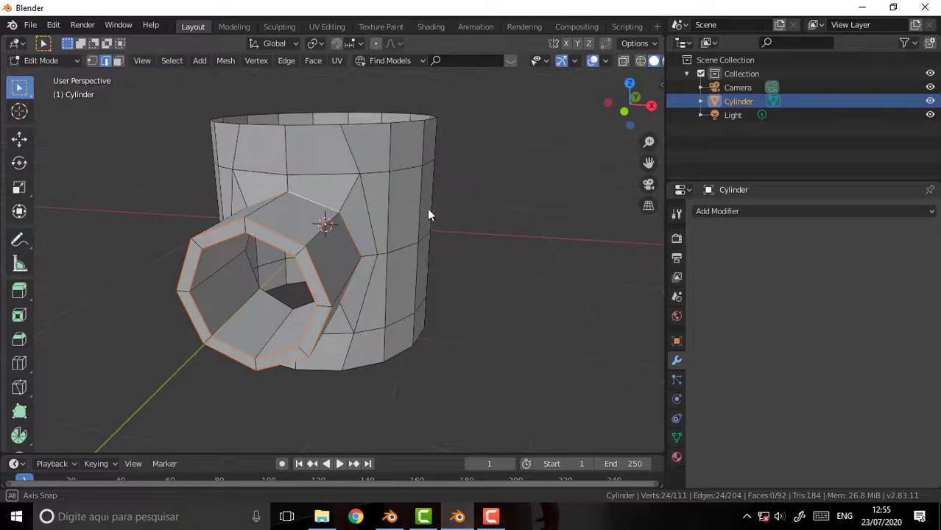
key("ctrl+b")
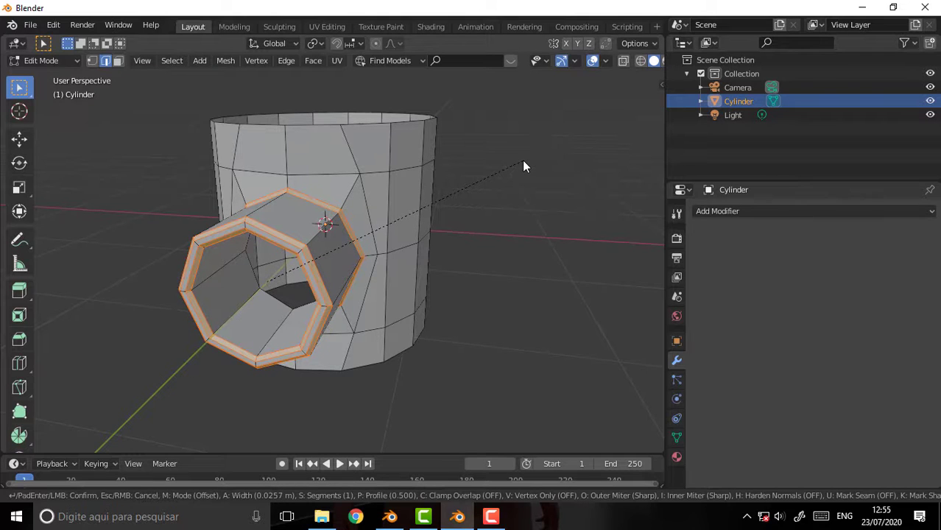
left_click(523, 166)
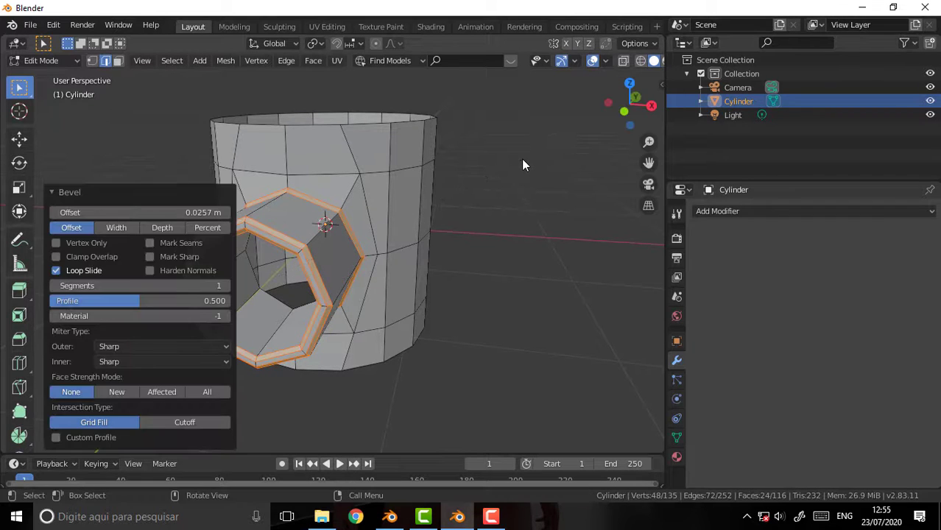
left_click(216, 286)
type("2")
key("Return")
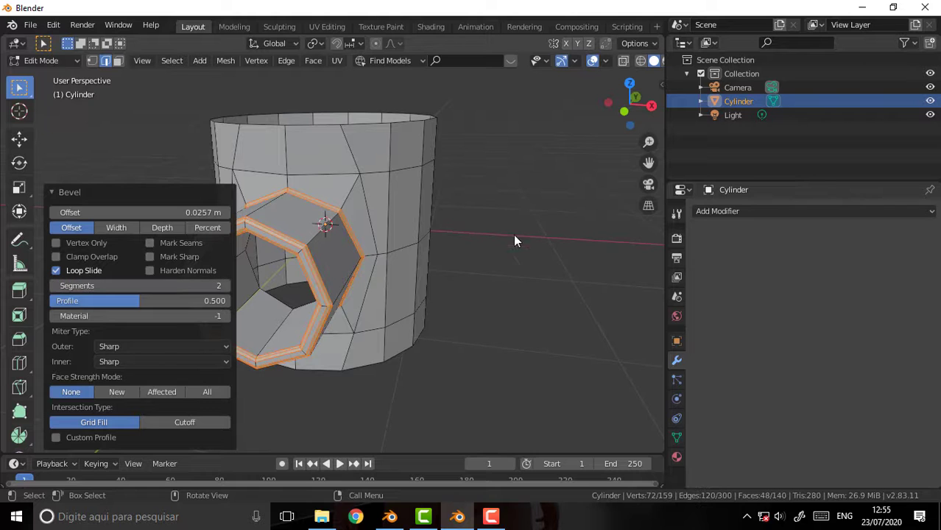
key("alt+a")
mouse_move(539, 205)
middle_mouse_down()
mouse_move(443, 171)
mouse_move(524, 165)
mouse_move(582, 189)
mouse_move(583, 200)
middle_mouse_up()
- Add a Subdivision Surface modifier, return to Object Mode, and set viewport levels to 3
left_click(753, 211)
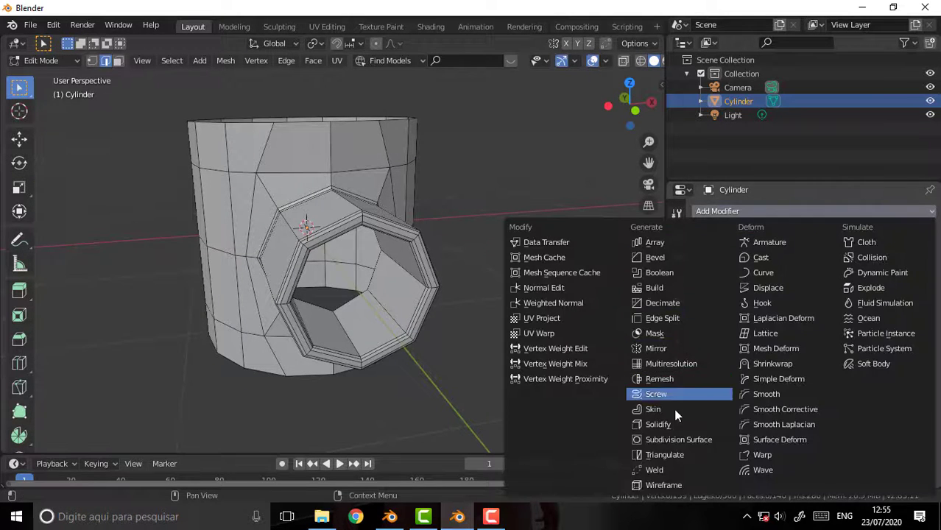
left_click(677, 439)
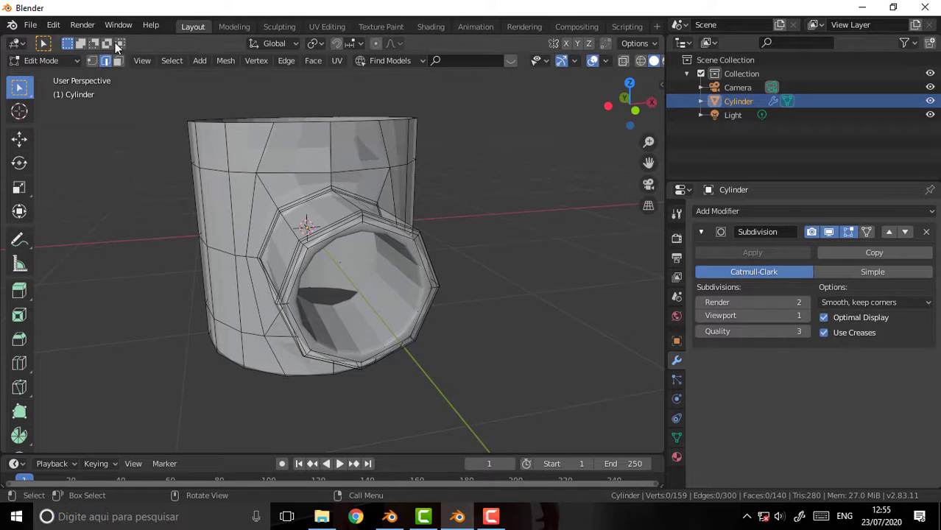
left_click(42, 61)
left_click(51, 79)
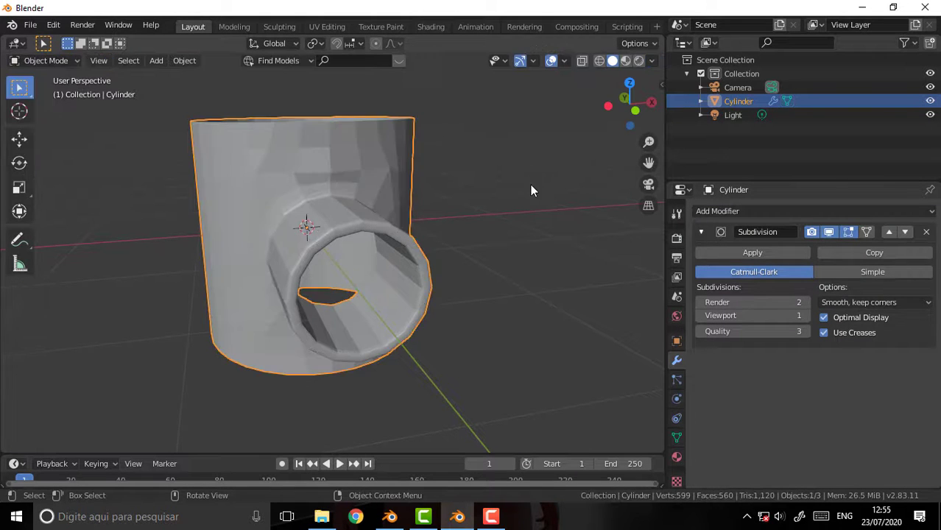
middle_click_drag(530, 185, 707, 180)
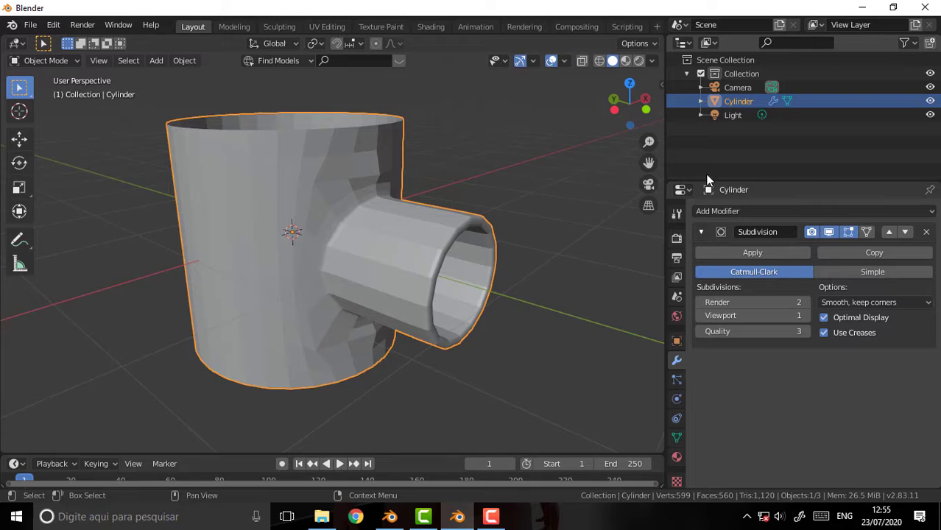
left_click(797, 315)
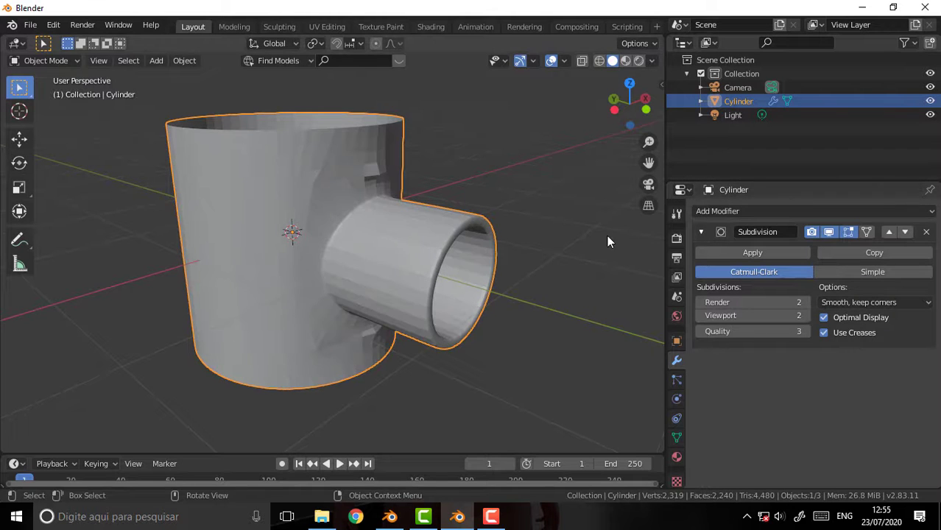
left_click(801, 315)
type("3")
key("Return")
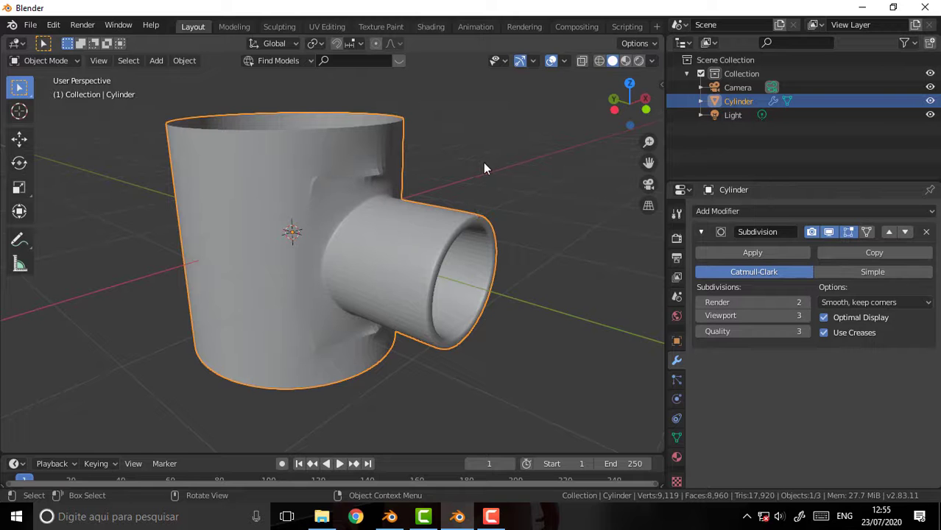
mouse_move(484, 168)
middle_mouse_down()
mouse_move(413, 85)
mouse_move(436, 141)
mouse_move(428, 212)
mouse_move(432, 276)
mouse_move(447, 309)
mouse_move(556, 283)
mouse_move(577, 238)
mouse_move(426, 161)
middle_mouse_up()
- Apply Object > Shade Smooth to the Cylinder and inspect the rounded spout rim
left_click(183, 63)
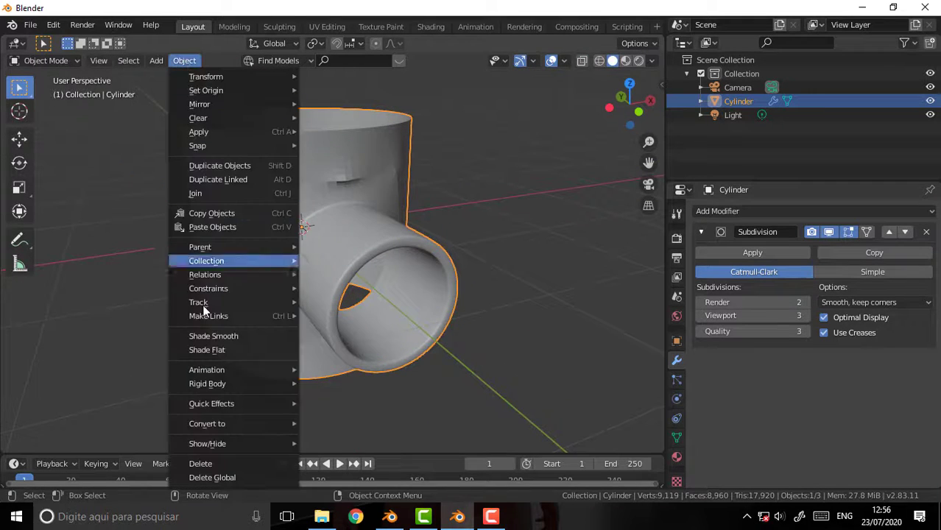
left_click(216, 336)
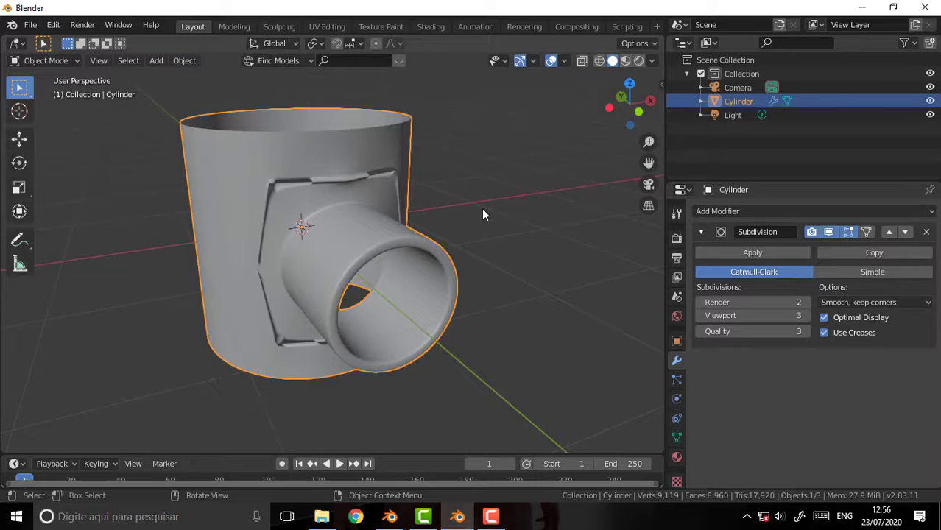
mouse_move(503, 181)
middle_mouse_down()
mouse_move(507, 108)
mouse_move(527, 338)
mouse_move(428, 175)
mouse_move(512, 134)
middle_mouse_up()
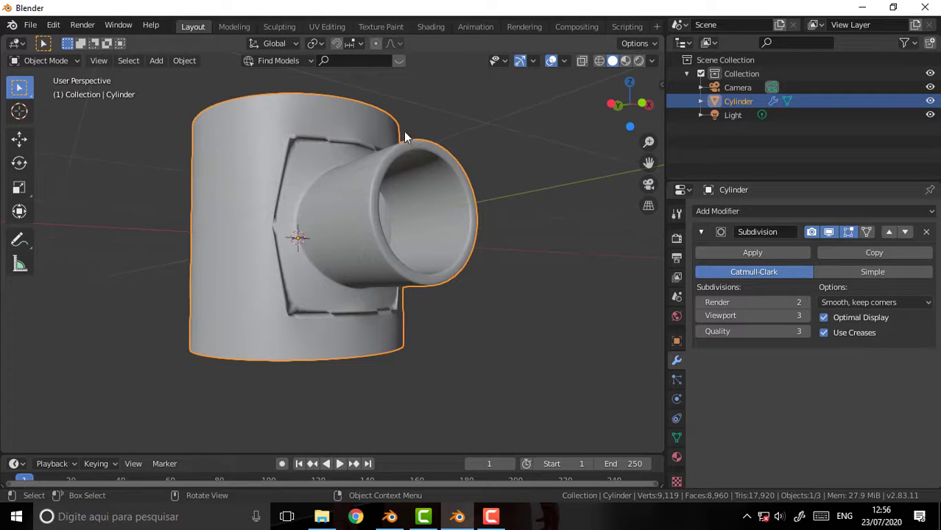
mouse_move(405, 140)
middle_mouse_down()
mouse_move(377, 171)
mouse_move(335, 162)
mouse_move(386, 153)
mouse_move(394, 164)
middle_mouse_up()
- Re-enter Edit Mode on the Cylinder with vertex selection active, viewing the spout front-on
left_click(46, 61)
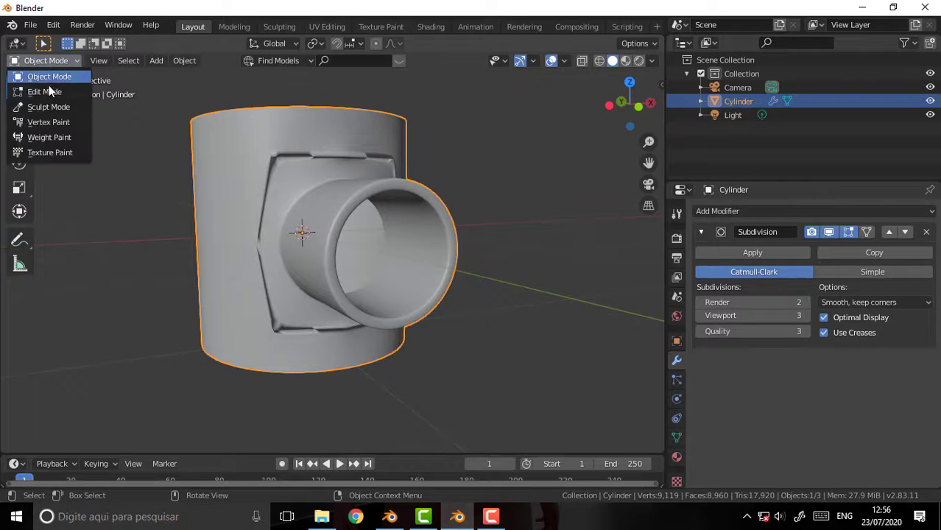
left_click(45, 77)
scroll(452, 170, "up", 3)
mouse_move(451, 164)
middle_mouse_down()
mouse_move(418, 189)
mouse_move(326, 186)
mouse_move(315, 136)
mouse_move(354, 97)
mouse_move(377, 97)
middle_mouse_up()
left_click(91, 61)
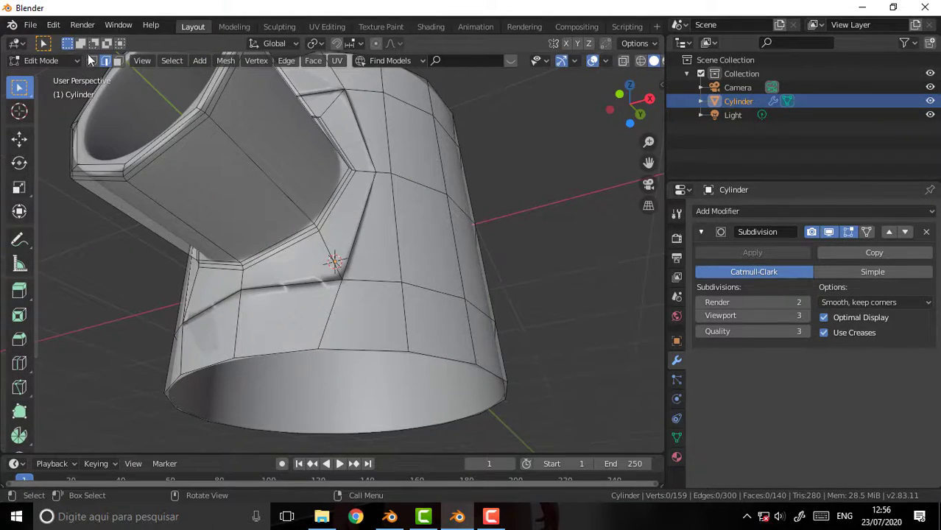
mouse_move(486, 172)
middle_mouse_down()
mouse_move(439, 230)
mouse_move(560, 239)
middle_mouse_up()
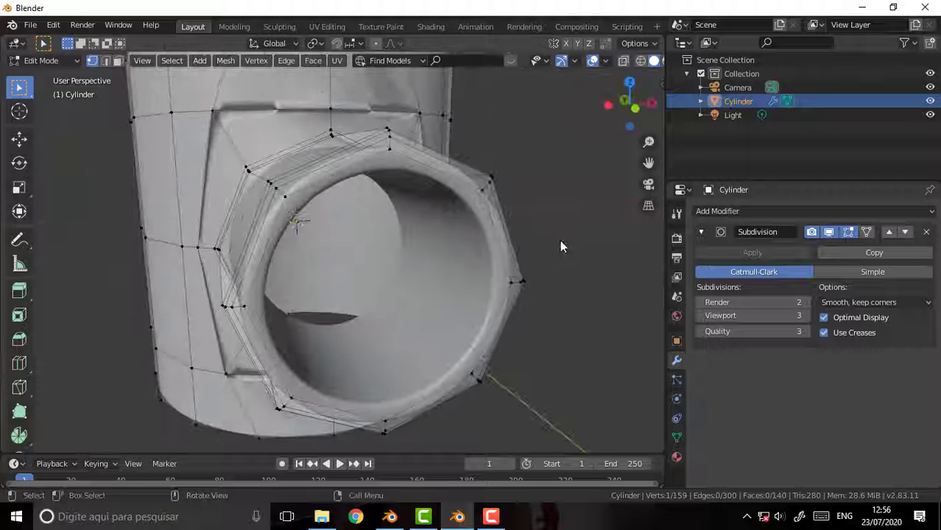